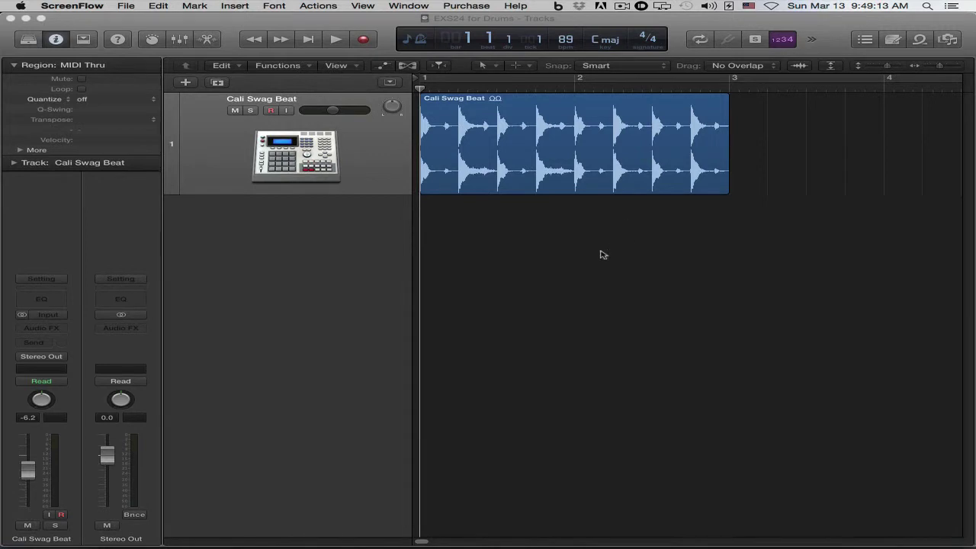
Step: Cycle bars 1–3 around the Cali Swag Beat region, play it once, and return to the start
click(577, 145)
key(super+u)
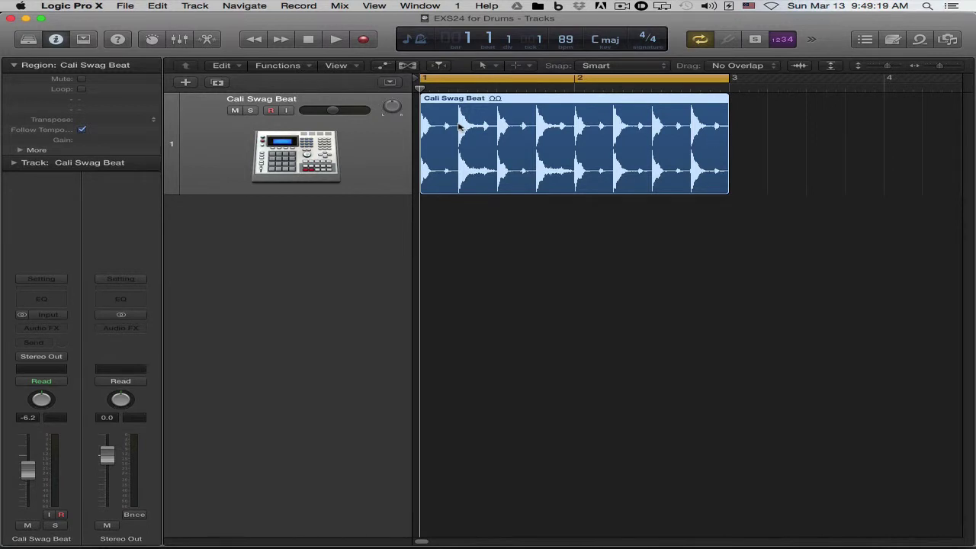
key(space)
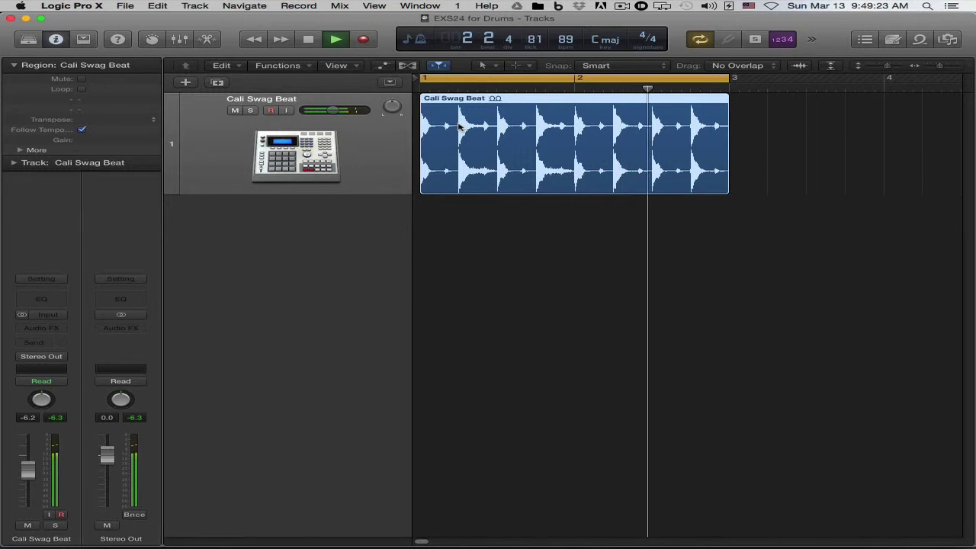
key(space)
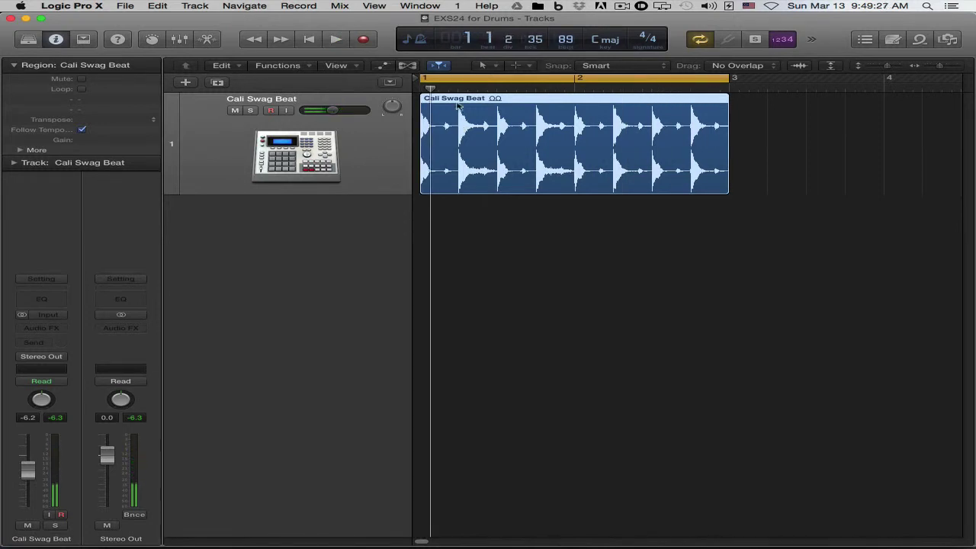
key(Return)
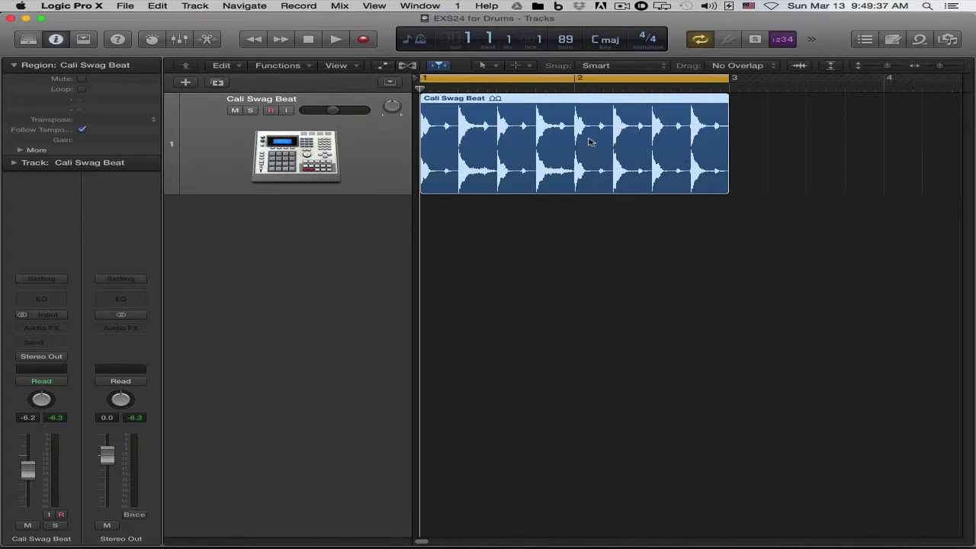
Step: Convert the Cali Swag Beat region to a sampler track 'Part 5B Example 1' sliced at transient markers
right_click(563, 109)
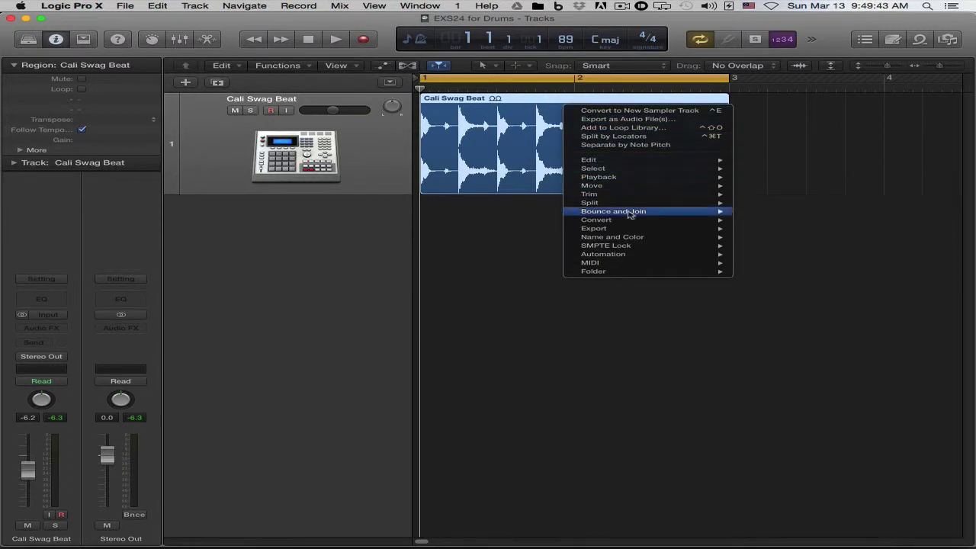
mouse_move(631, 220)
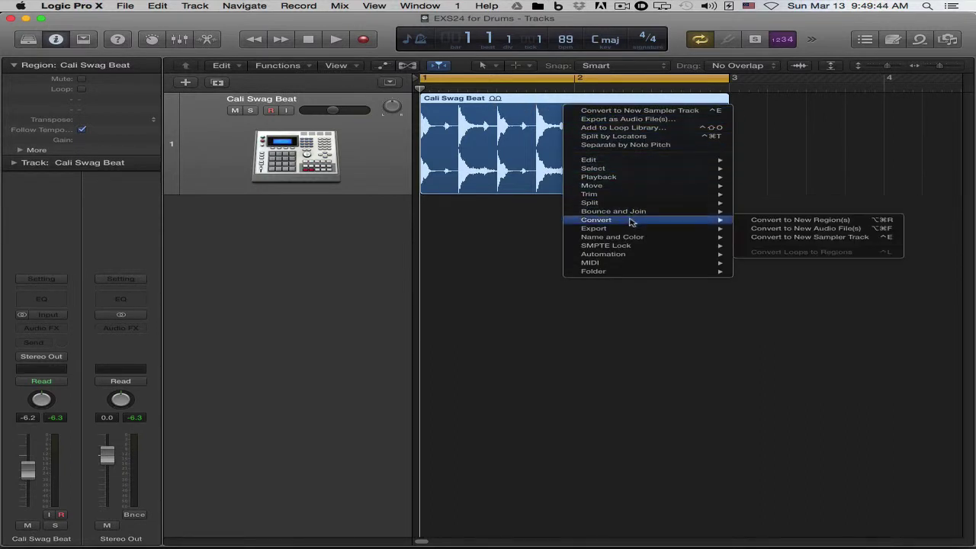
click(804, 237)
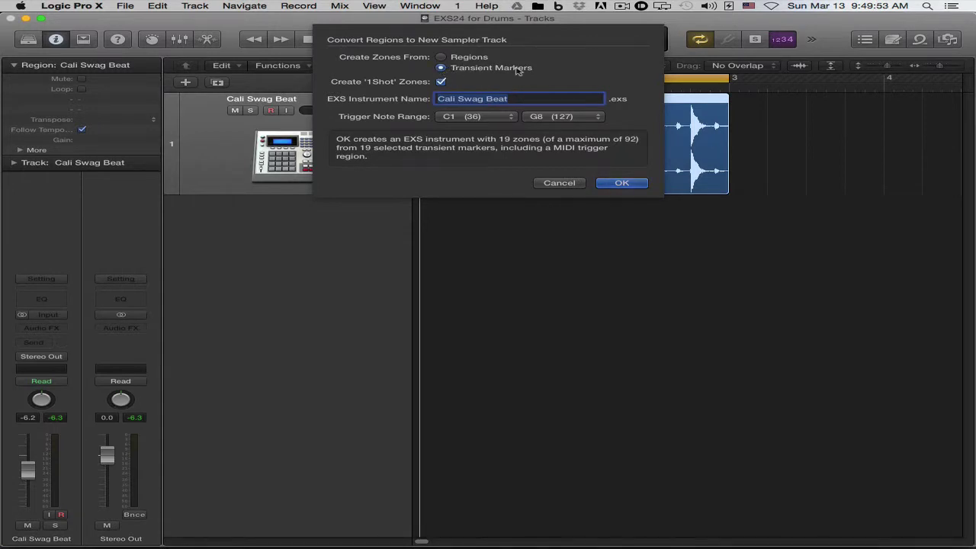
mouse_move(440, 98)
mouse_down()
mouse_move(519, 99)
mouse_move(438, 99)
mouse_up()
text(Part 5B Ex)
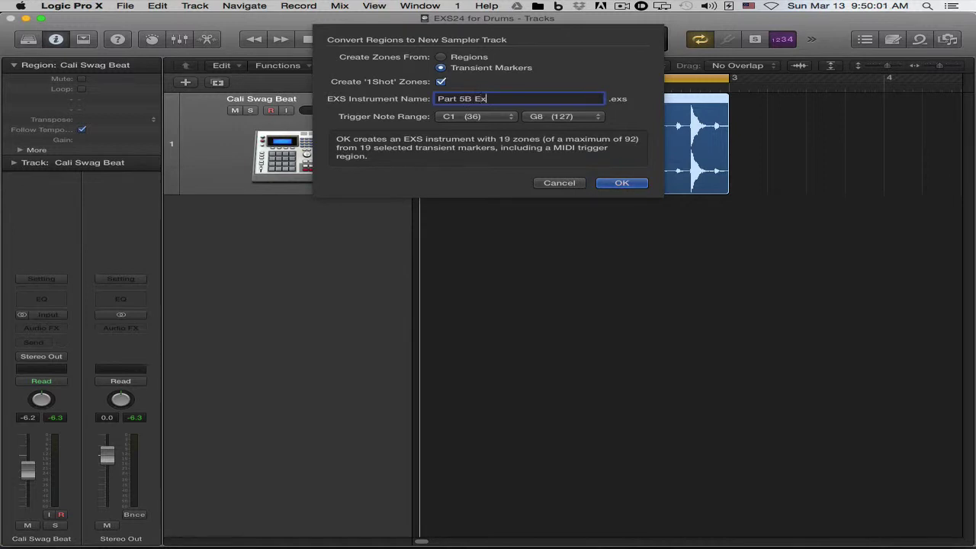
text(ample 1)
key(Return)
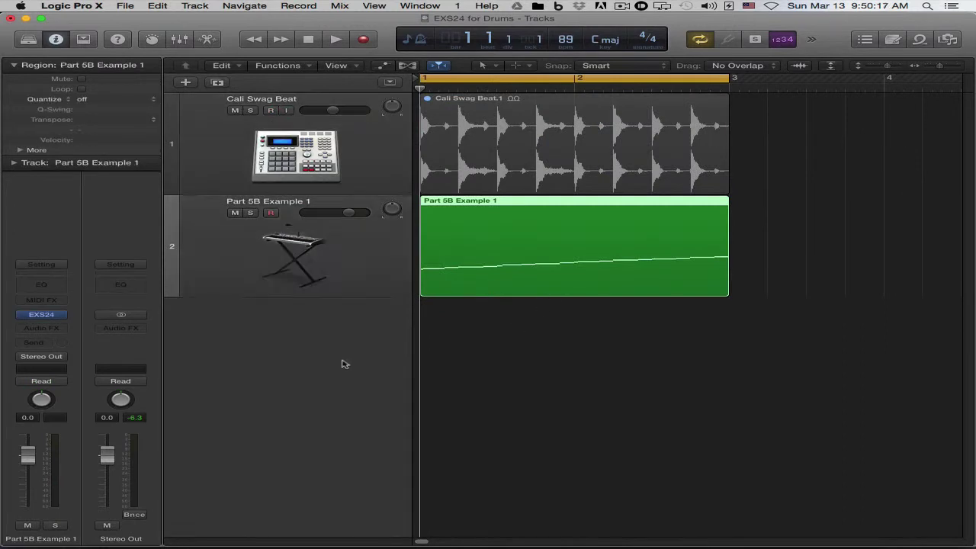
Step: Select the Part 5B Example 1 track and bring up its EXS24 instrument window
click(331, 228)
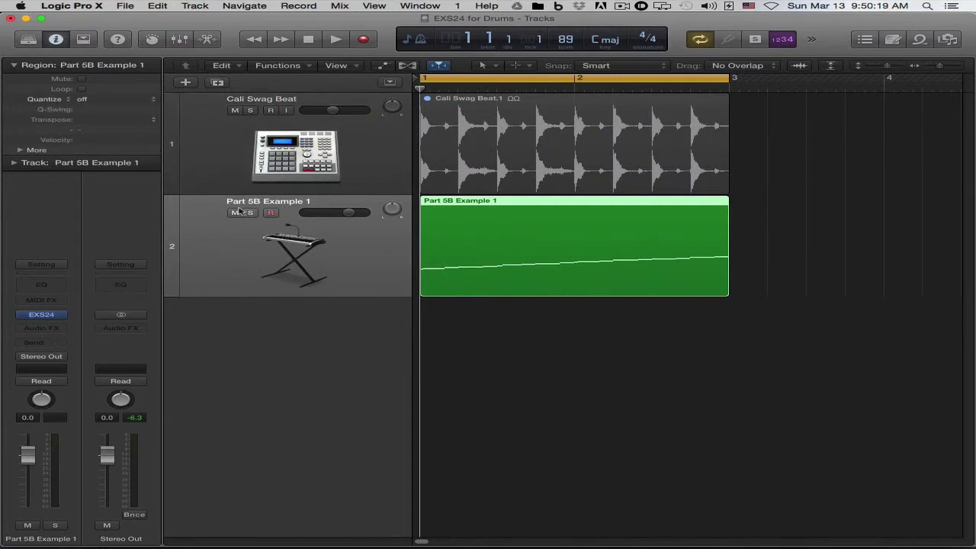
click(567, 347)
click(512, 251)
click(705, 367)
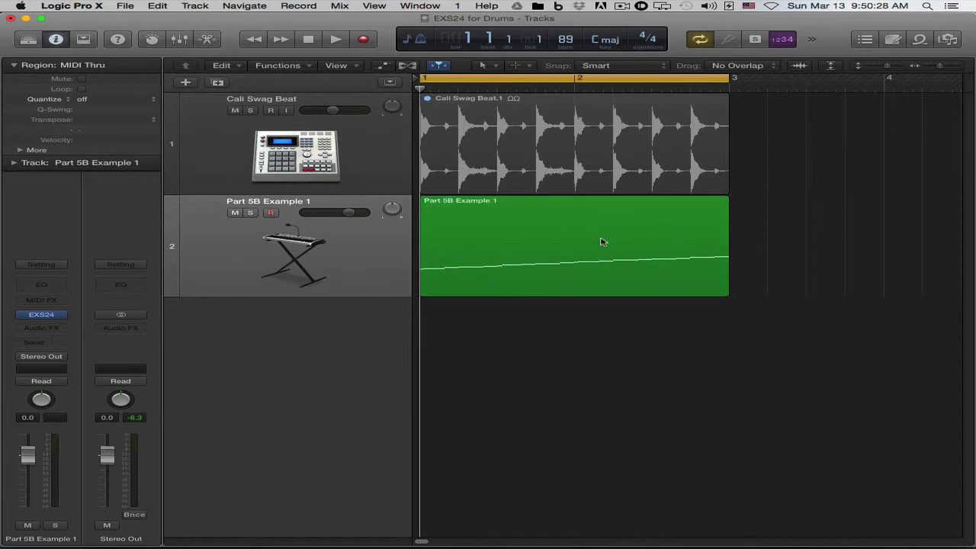
click(43, 318)
drag(328, 58, 500, 140)
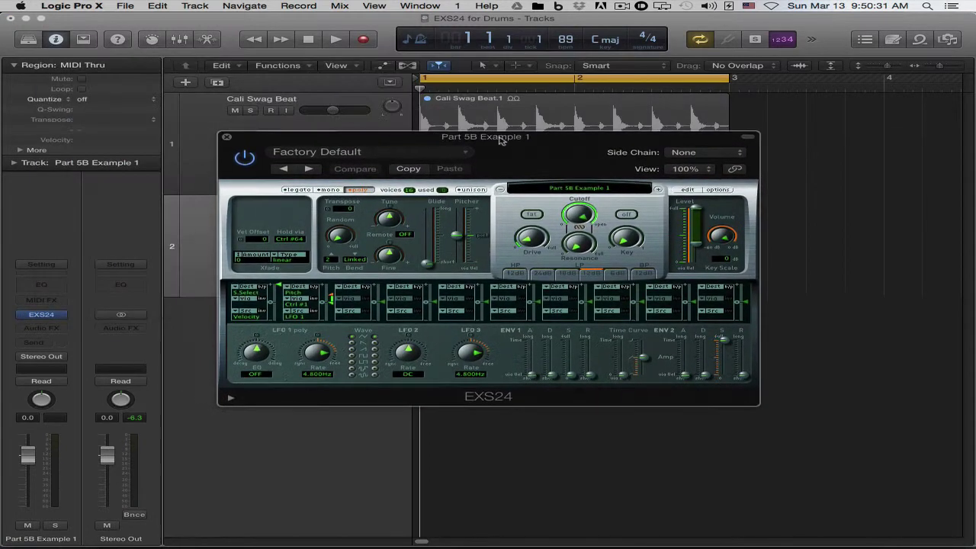
Step: Open the EXS24 Instrument Editor and position it above the keyboard
click(687, 189)
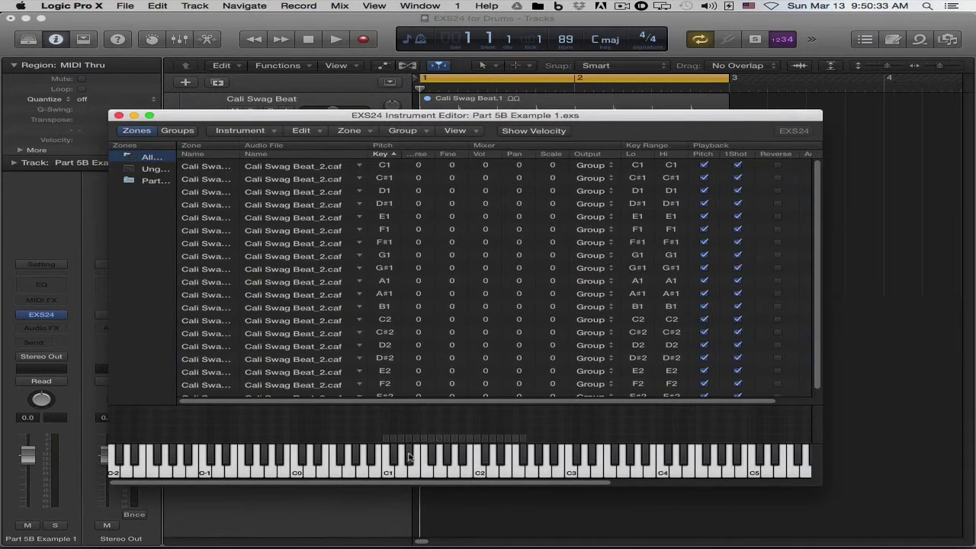
scroll(263, 179, down, 1)
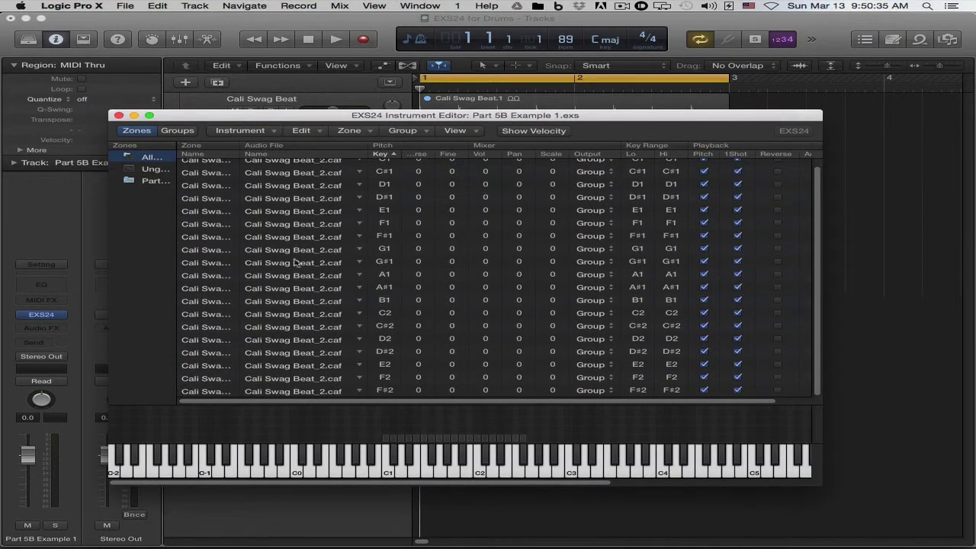
scroll(316, 319, up, 1)
drag(472, 115, 540, 160)
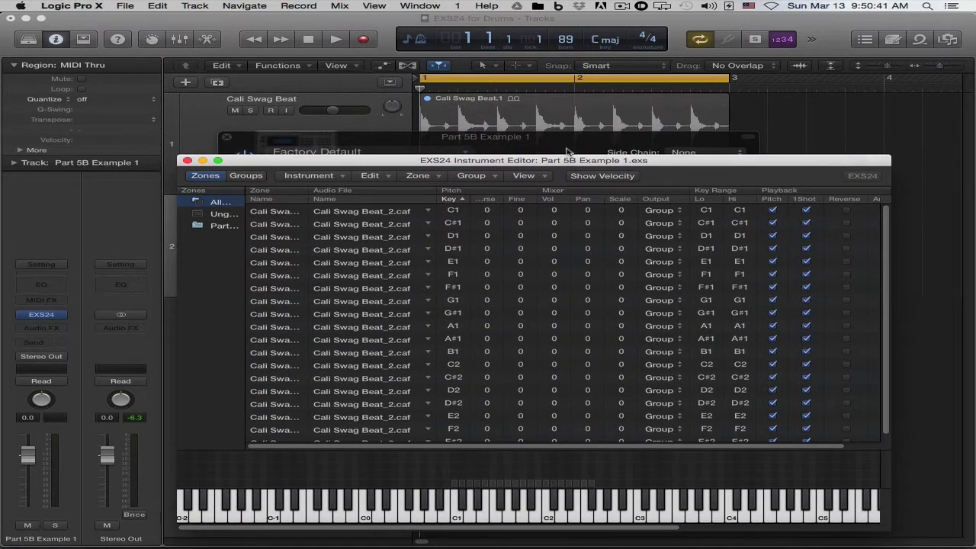
drag(556, 161, 558, 113)
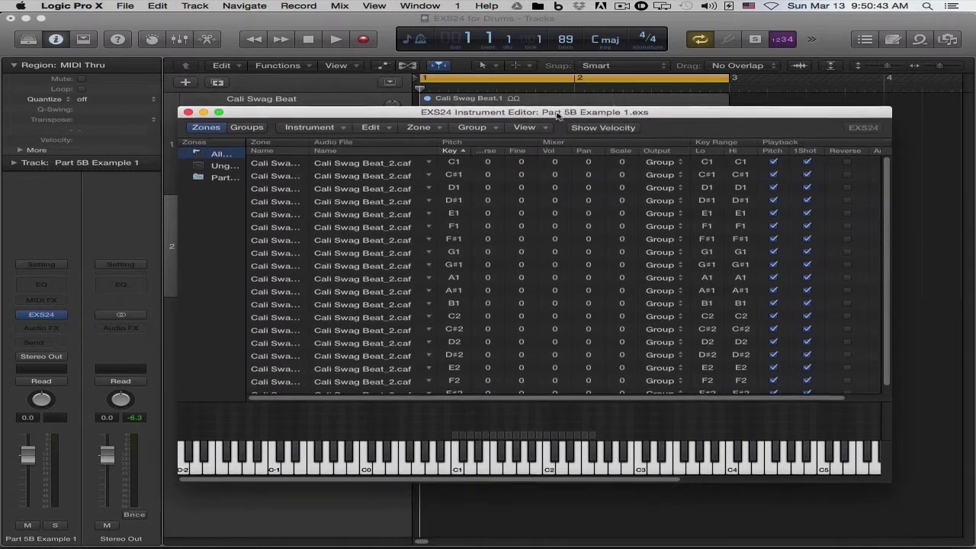
Step: Audition the sliced zones C1 through B1 and lower the track volume to -6.0 dB
click(462, 458)
mouse_move(463, 458)
mouse_down()
mouse_move(501, 465)
mouse_move(502, 451)
mouse_up()
drag(27, 455, 27, 464)
drag(28, 465, 28, 472)
drag(512, 453, 595, 464)
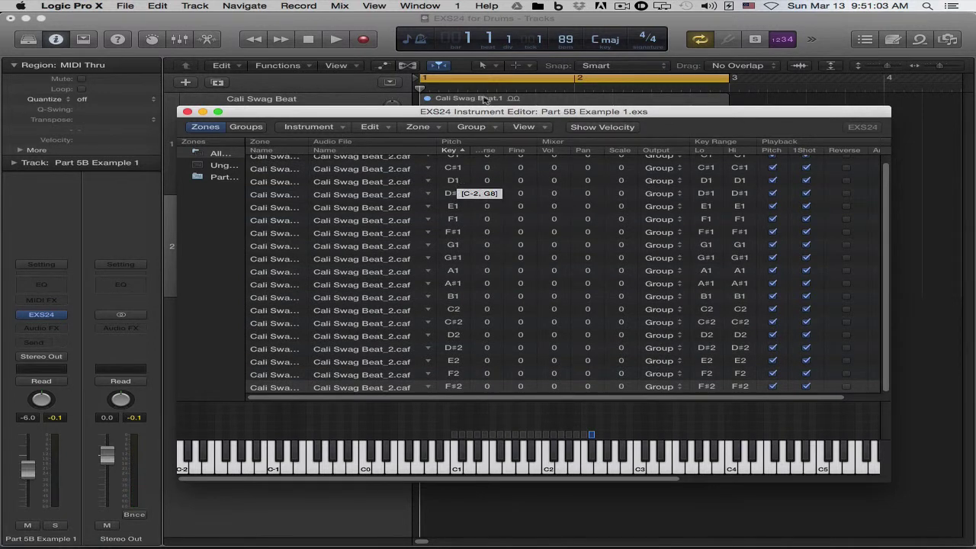
Step: Recheck the zone mapping, then close the Instrument Editor and the EXS24 window
click(188, 112)
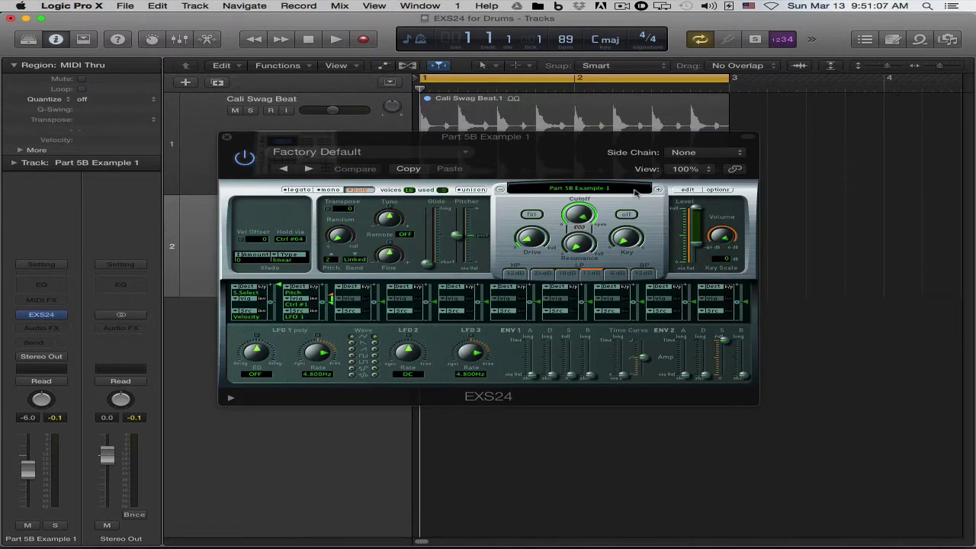
click(687, 189)
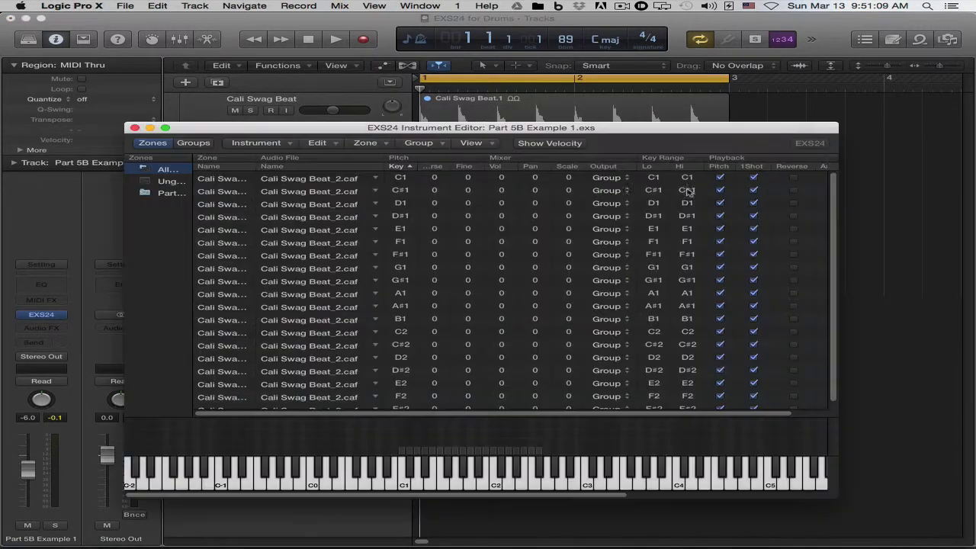
scroll(794, 189, down, 1)
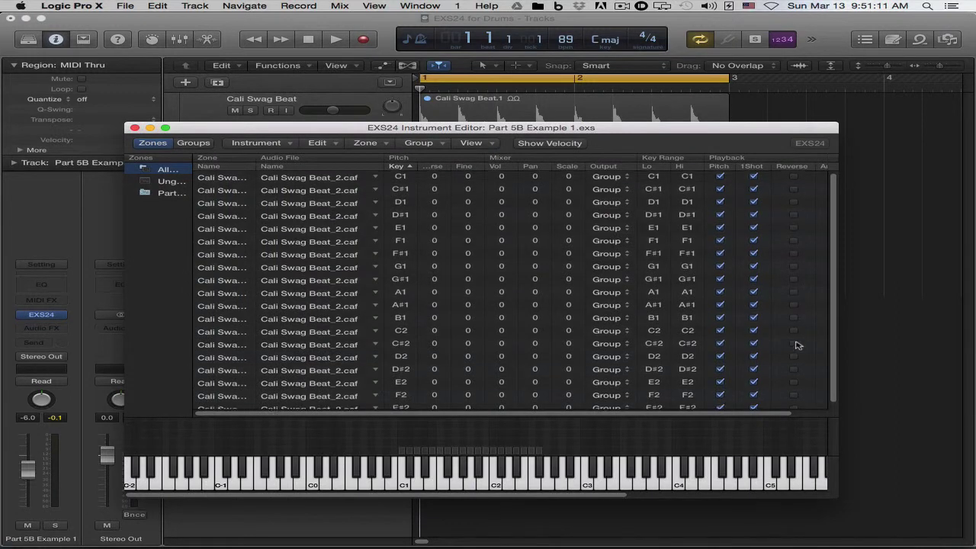
scroll(793, 185, up, 1)
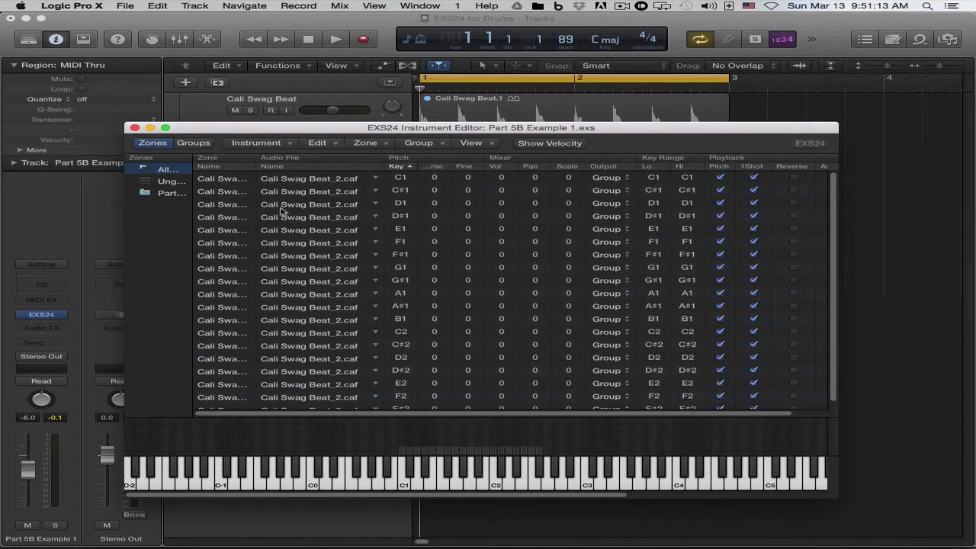
scroll(722, 293, down, 1)
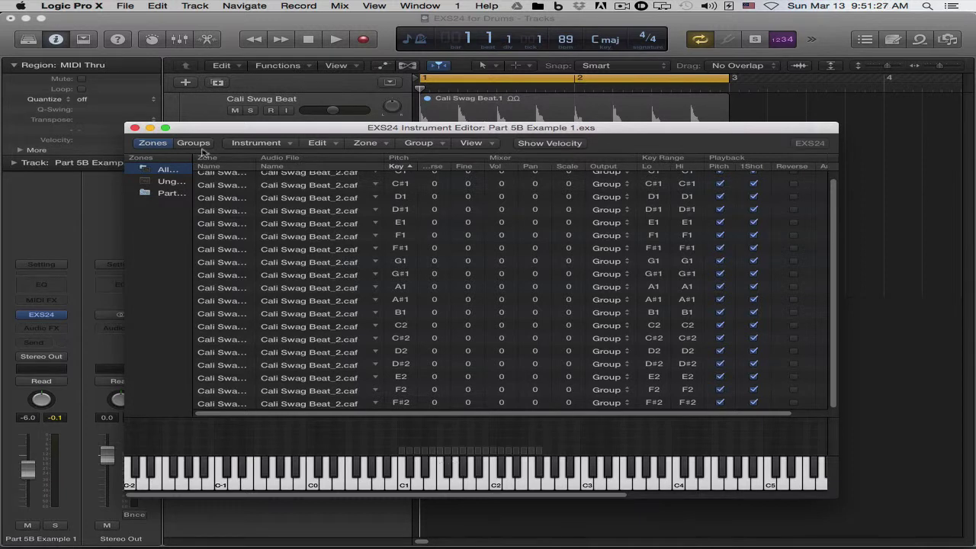
click(134, 128)
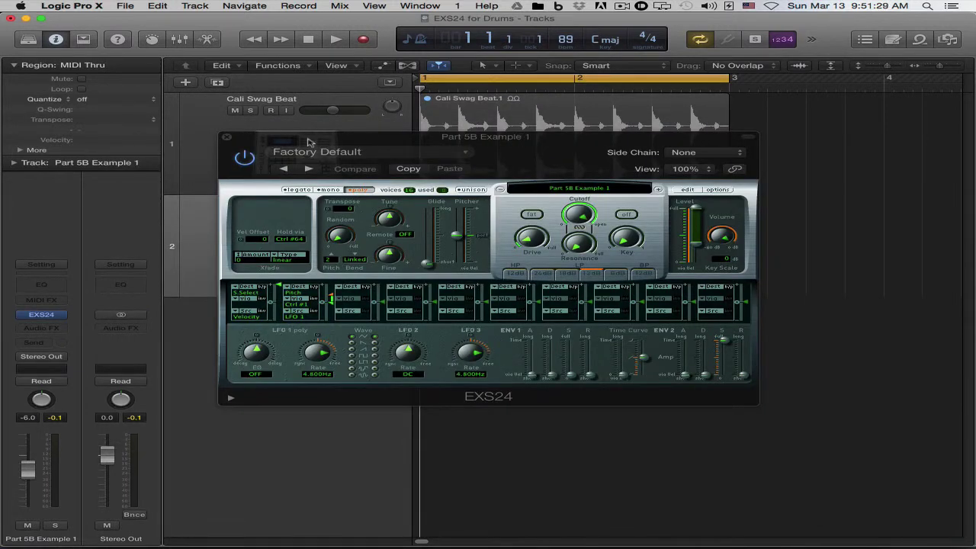
click(226, 137)
click(526, 143)
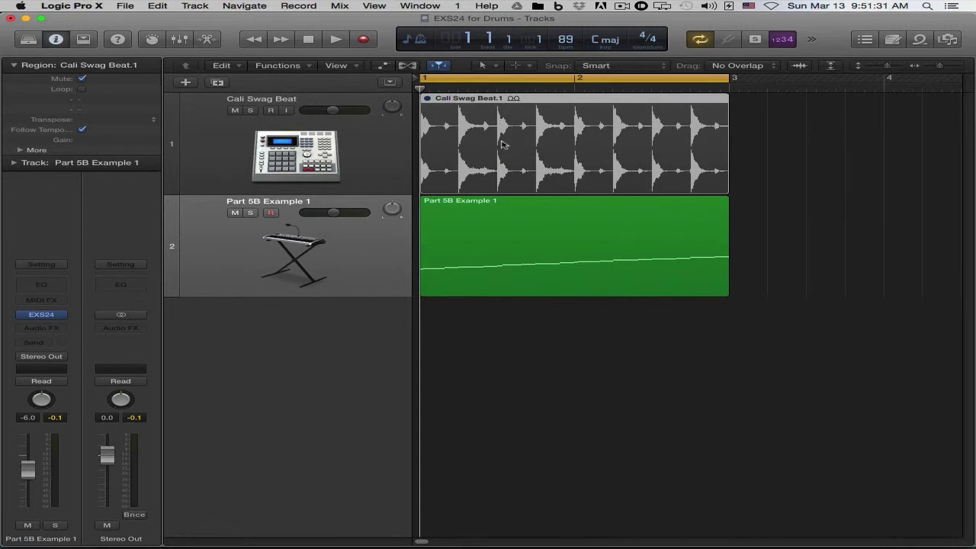
Step: Add a Channel EQ to the sampler track and browse the insert effects without adding more
mouse_move(47, 319)
click(54, 287)
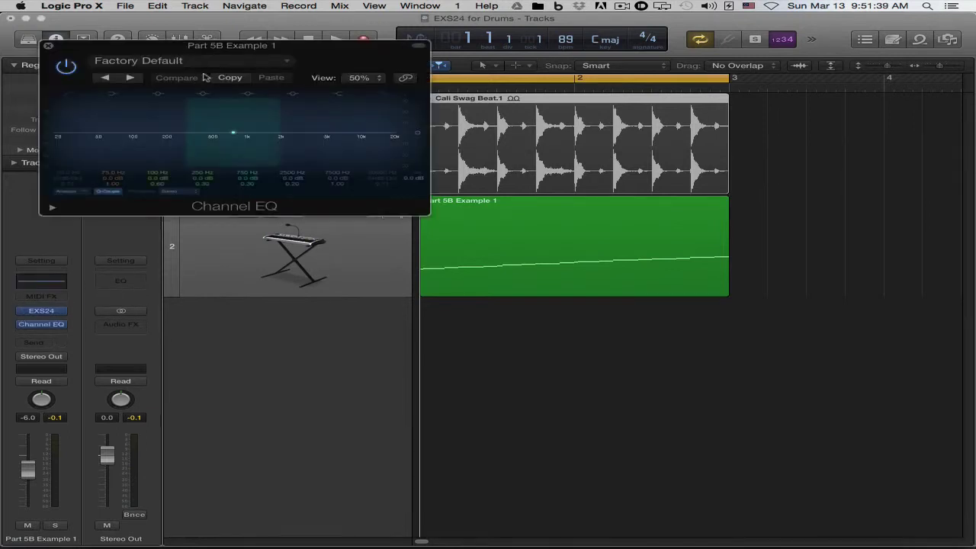
click(44, 43)
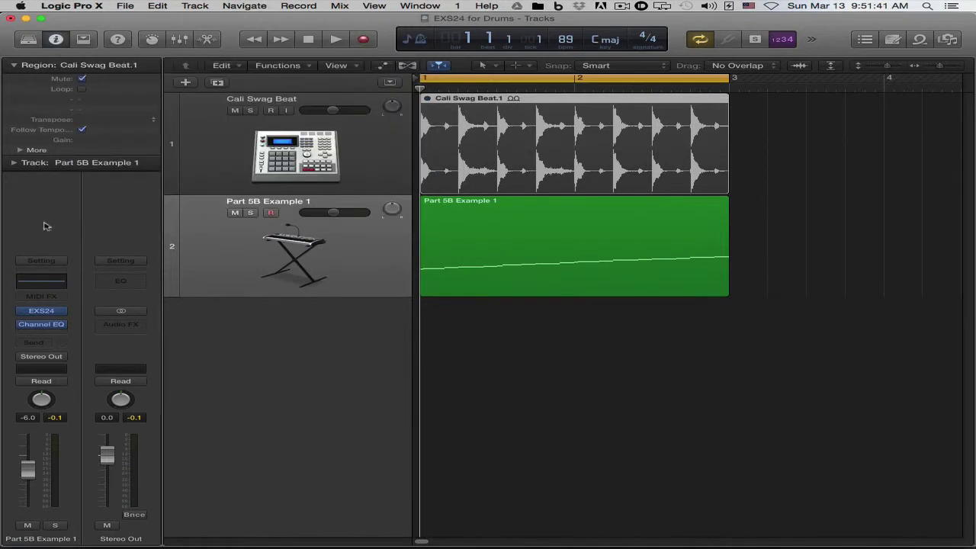
click(41, 337)
click(109, 313)
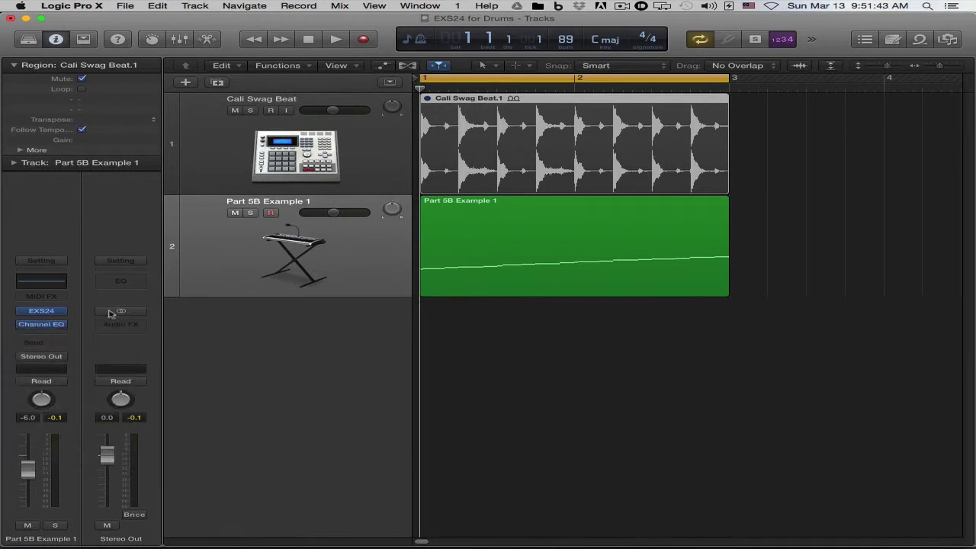
Step: Begin saving the channel strip setting as 'Drum Kit 1', then cancel the save dialog
click(65, 262)
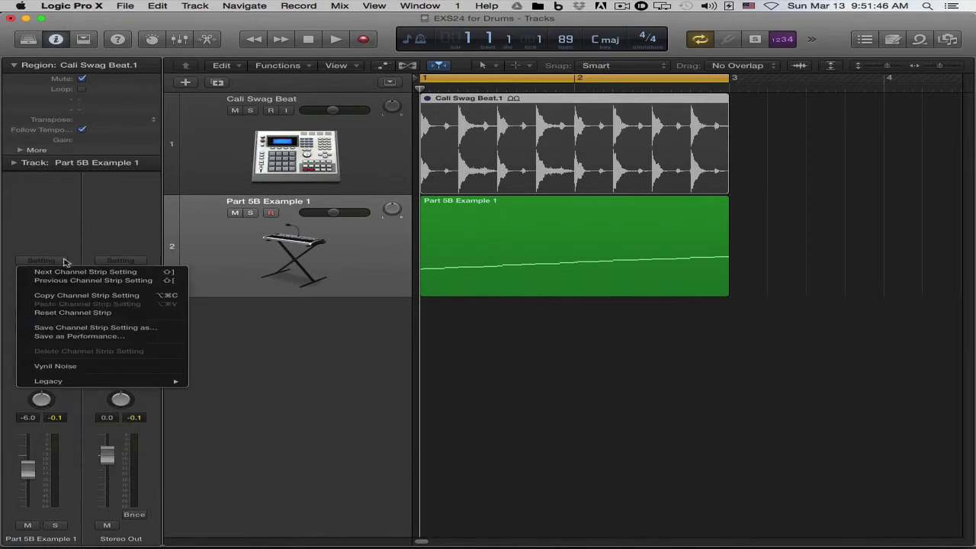
click(137, 332)
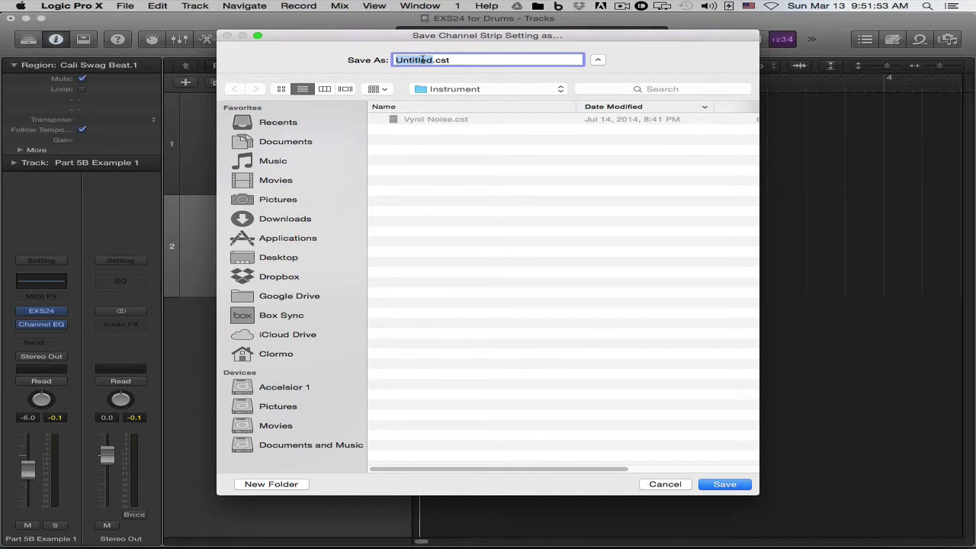
text(Drum Kit 1)
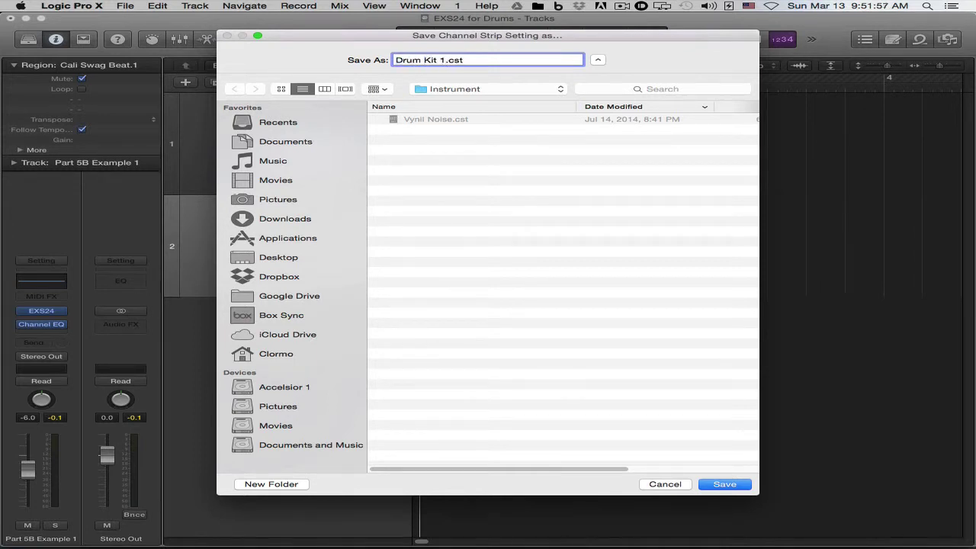
click(665, 487)
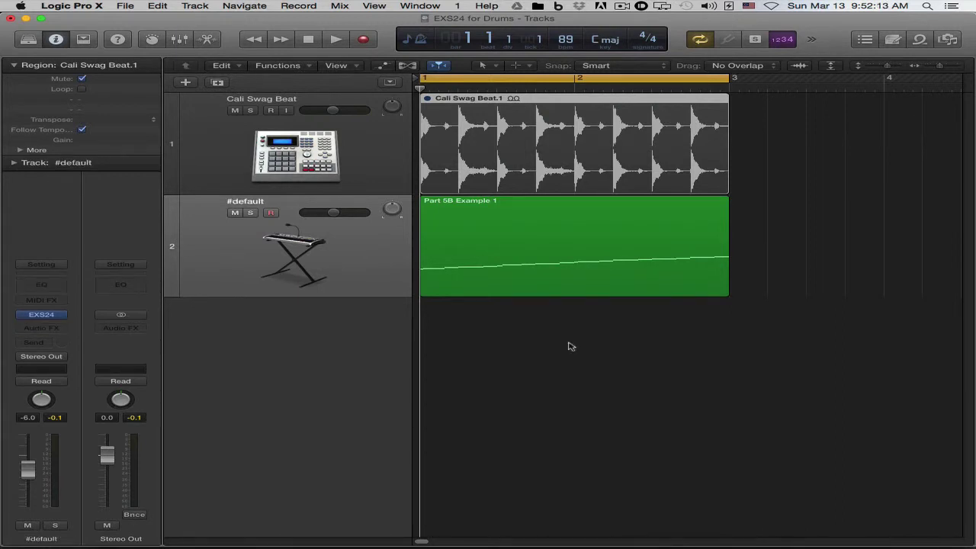
Step: Remove the #default track and add one Software Instrument track using EXS24 (Sampler)
key(super+z)
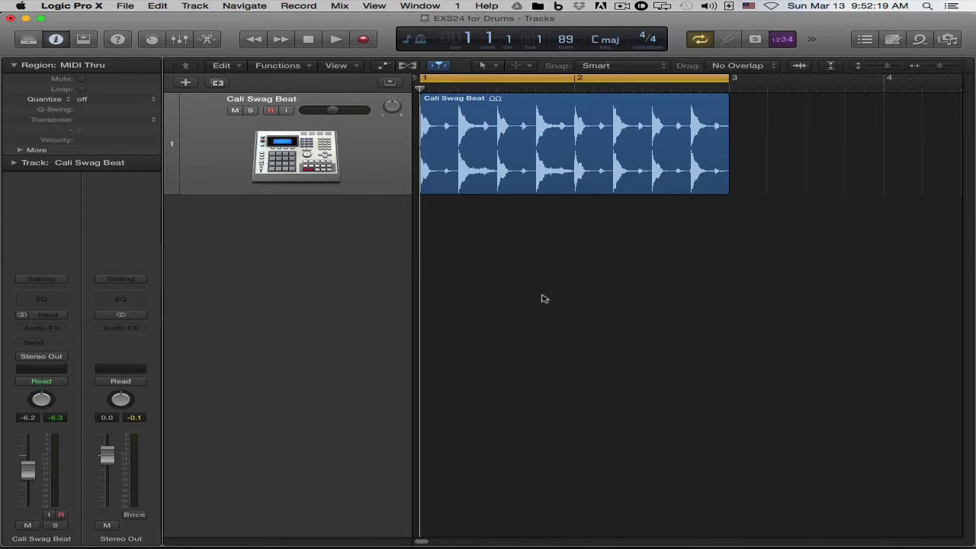
click(186, 82)
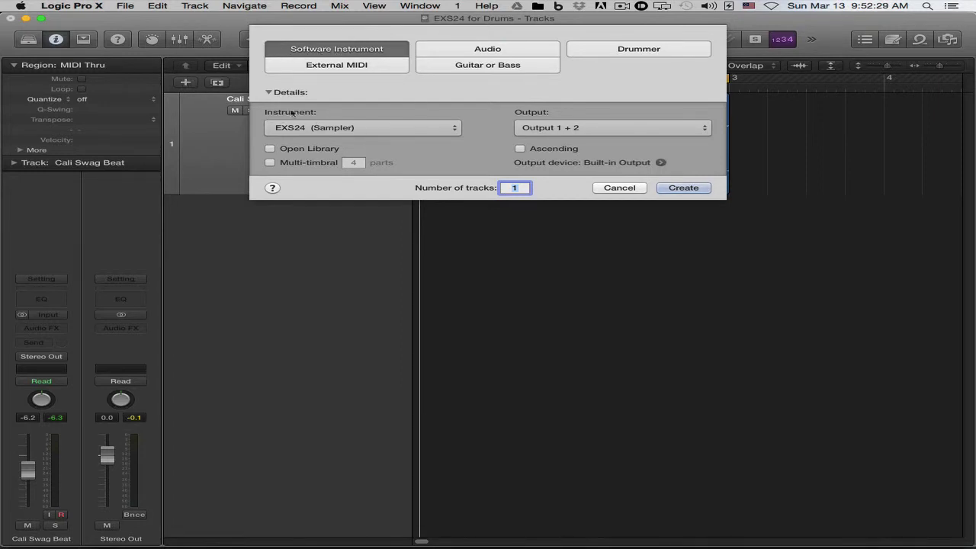
click(328, 128)
mouse_move(309, 260)
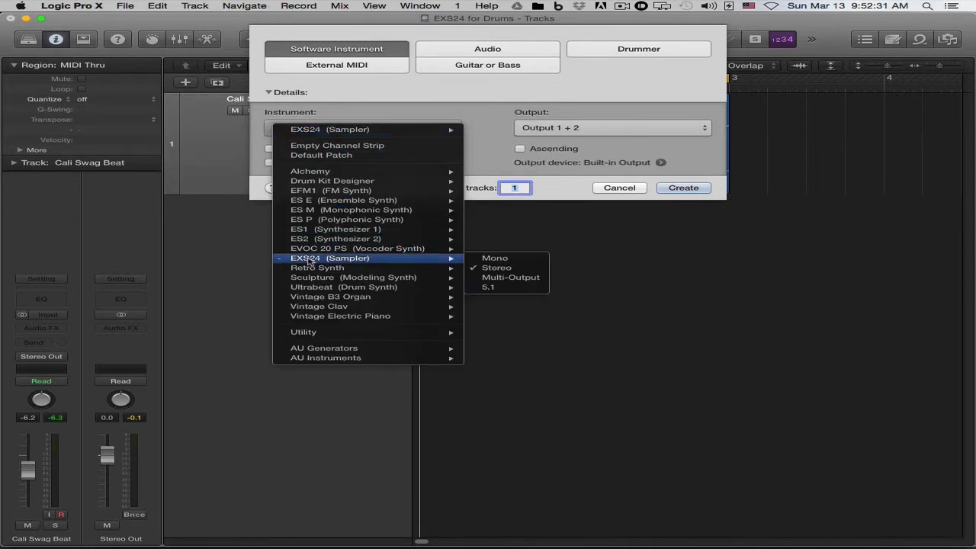
click(312, 260)
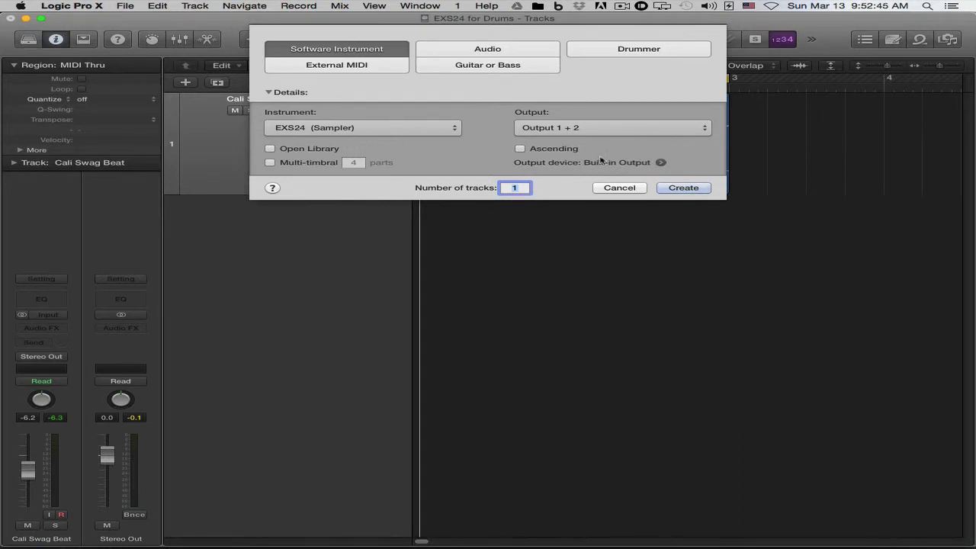
click(683, 188)
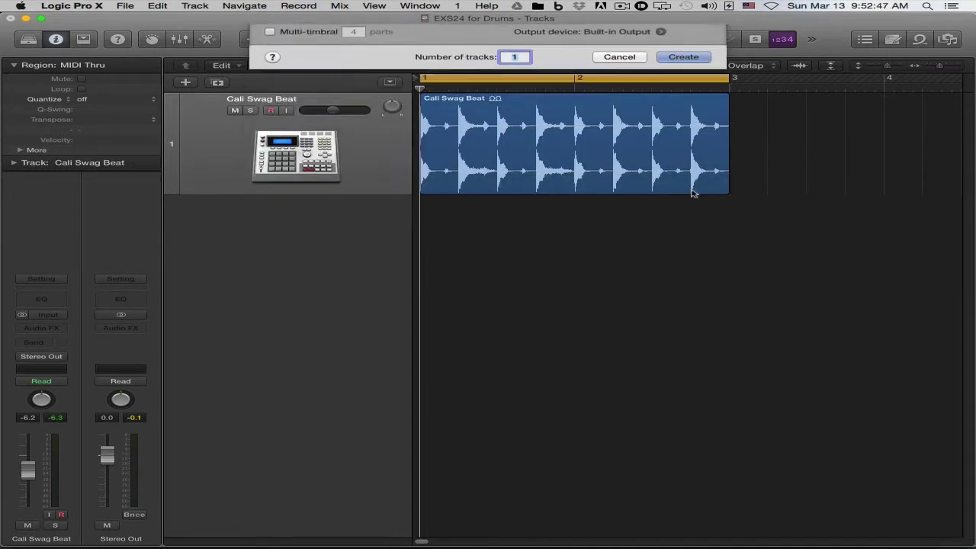
Step: Move the Inst 1 EXS24 window aside and bring up its empty Instrument Editor
drag(308, 44, 537, 248)
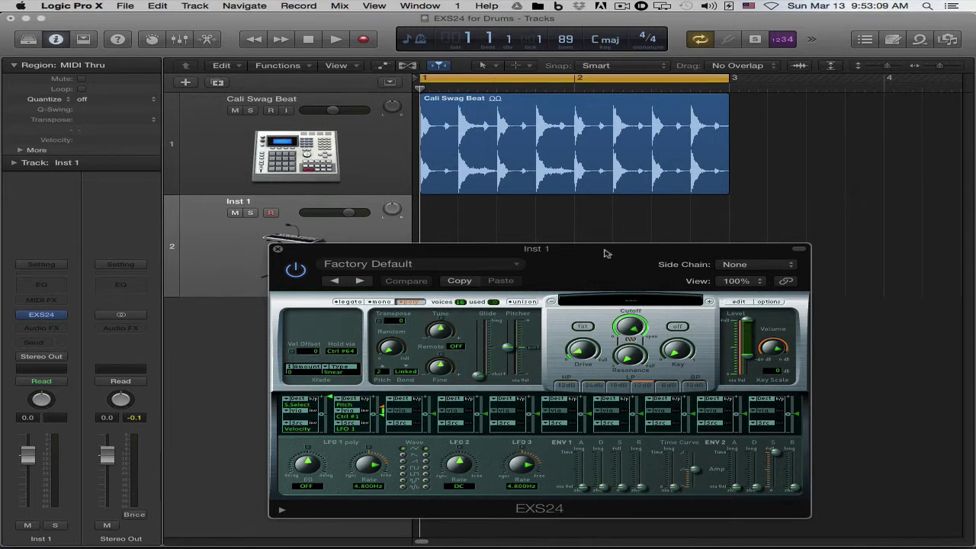
drag(604, 248, 590, 222)
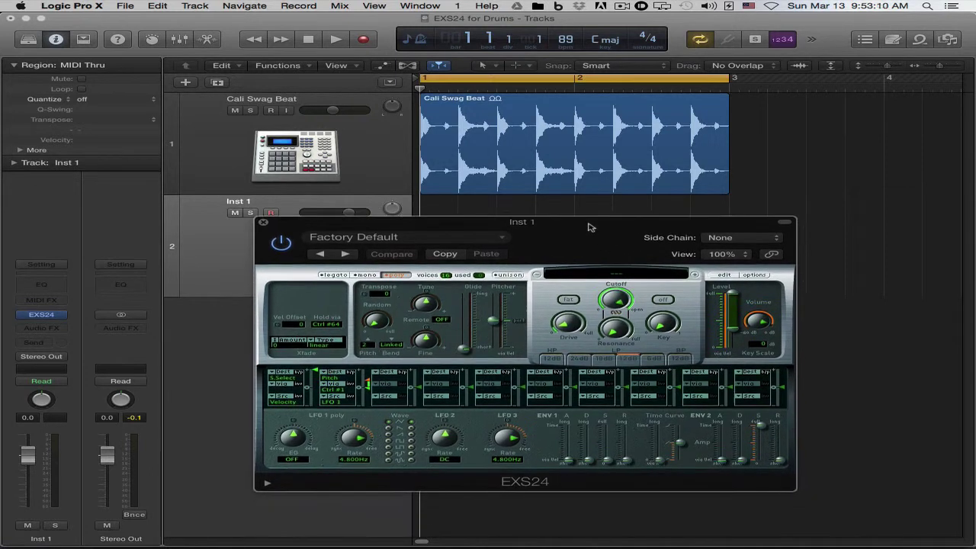
click(725, 276)
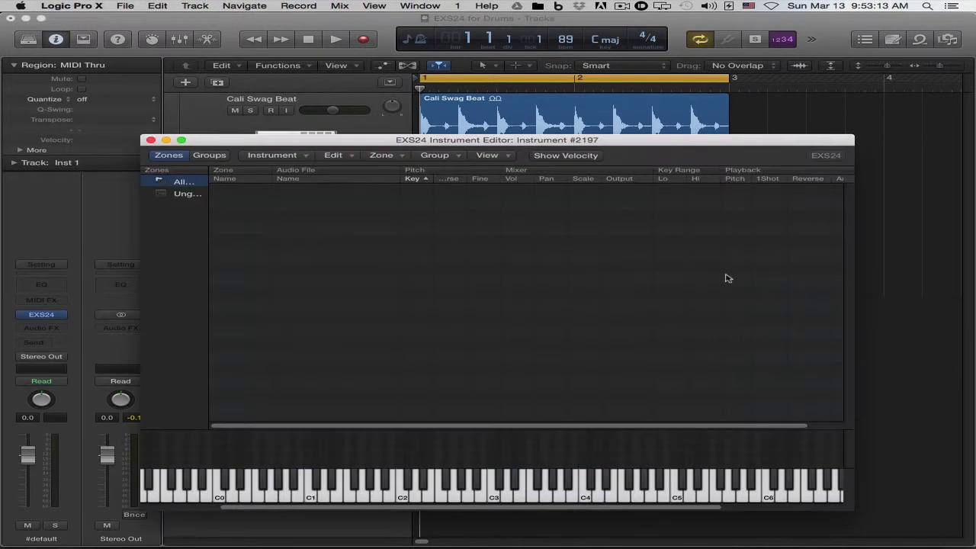
drag(575, 160, 479, 102)
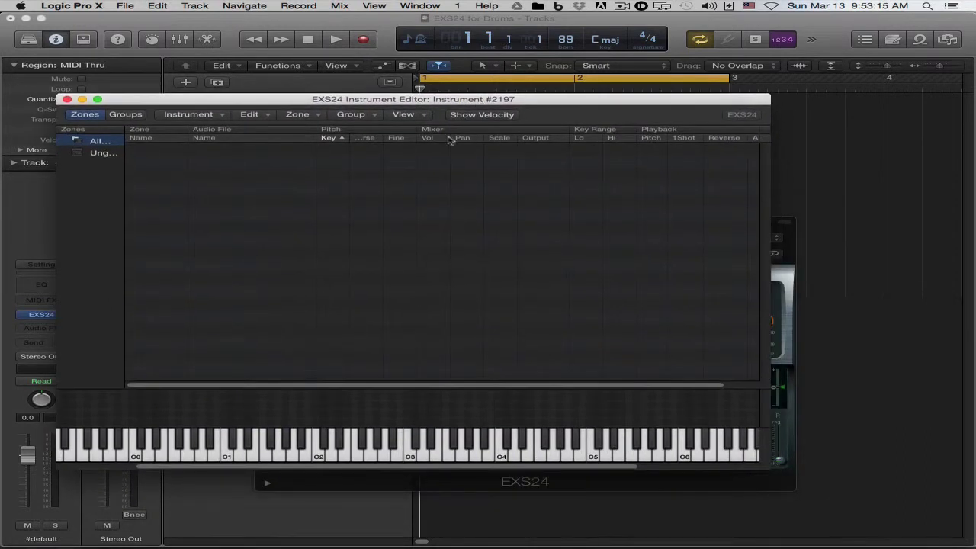
click(318, 117)
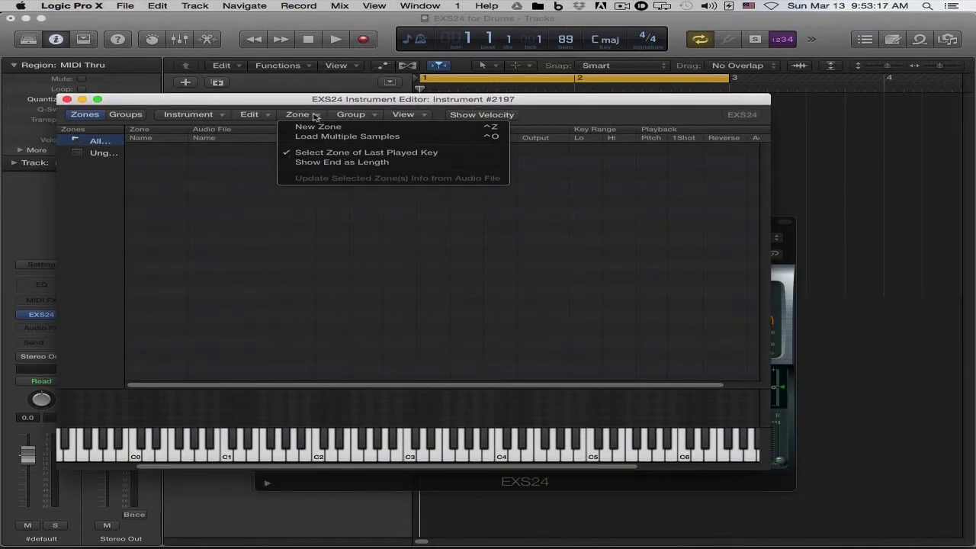
click(326, 137)
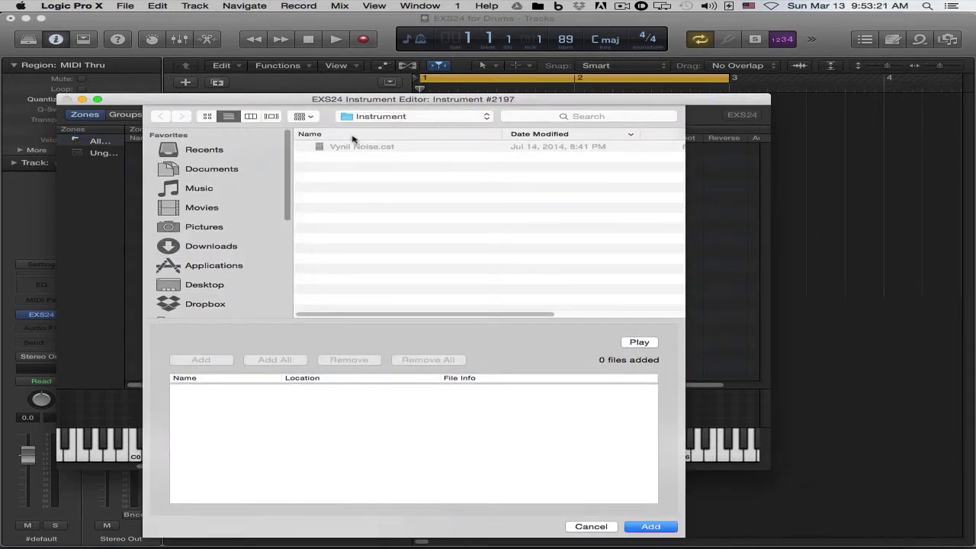
click(217, 288)
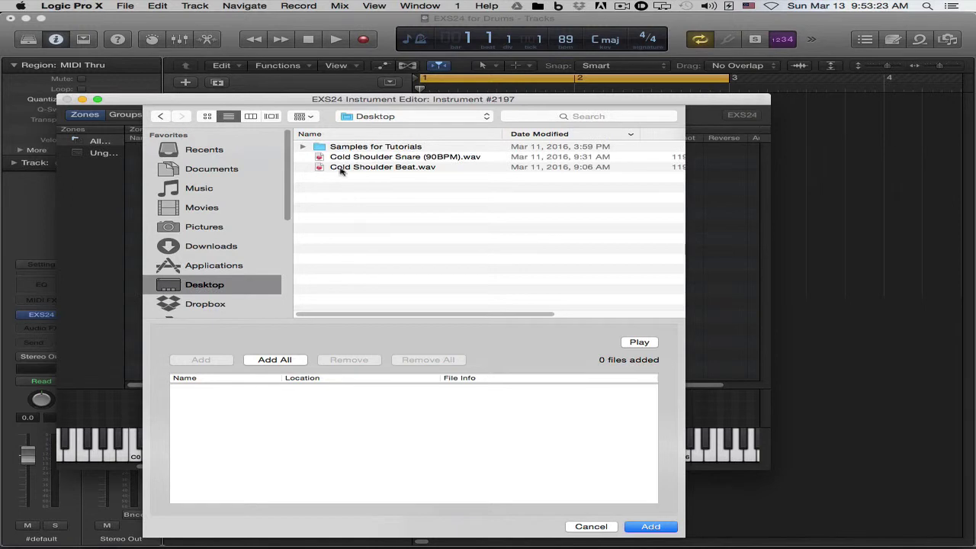
double_click(343, 149)
scroll(408, 244, down, 5)
scroll(409, 245, up, 3)
scroll(411, 260, down, 3)
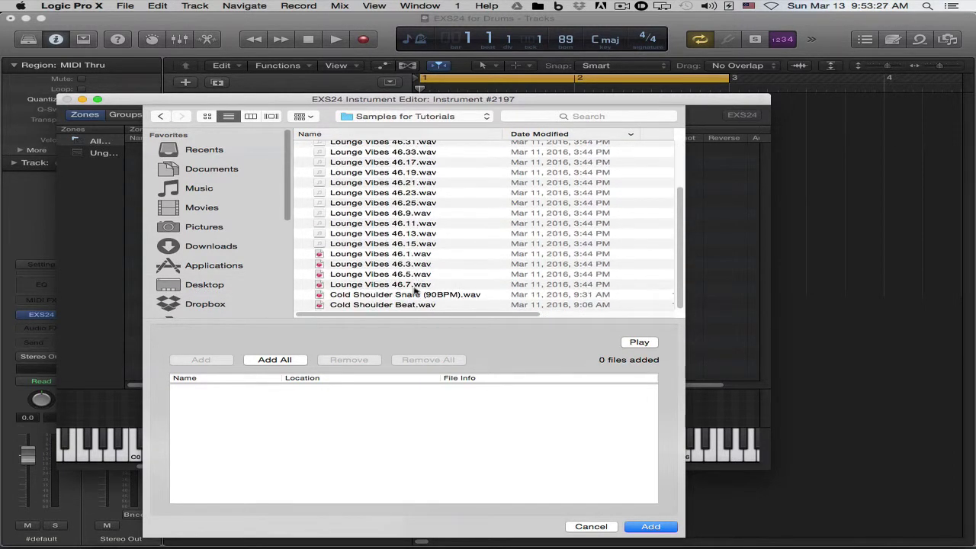
scroll(424, 284, up, 3)
click(436, 148)
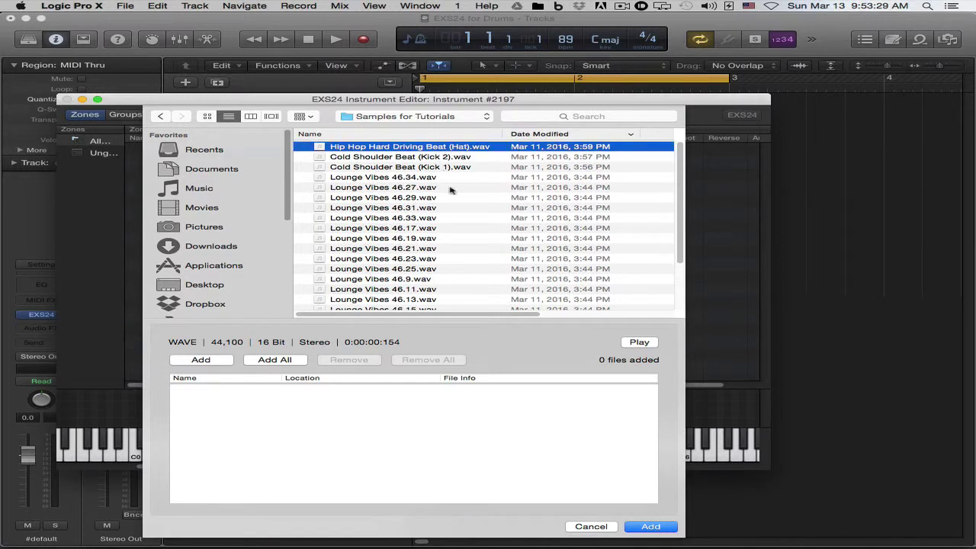
scroll(431, 229, down, 5)
shift+click(418, 305)
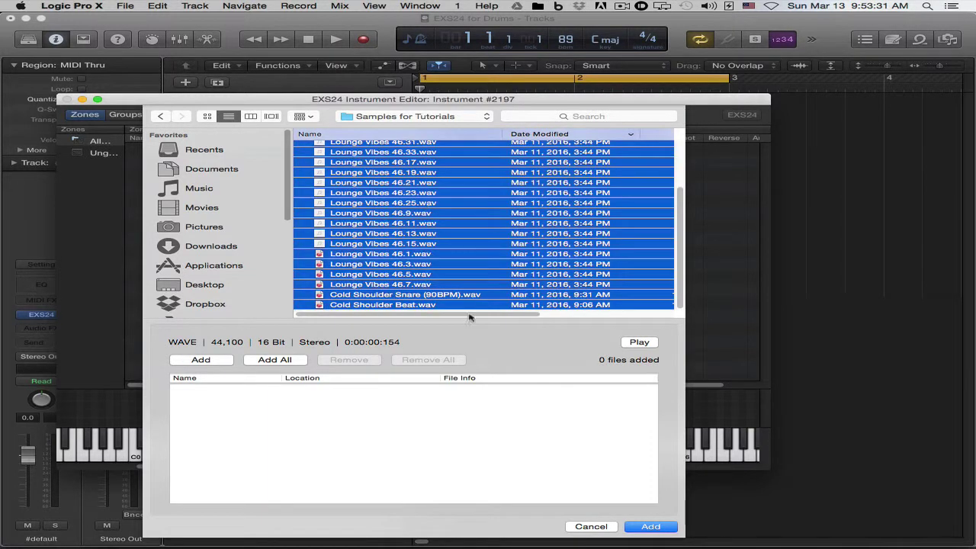
click(651, 527)
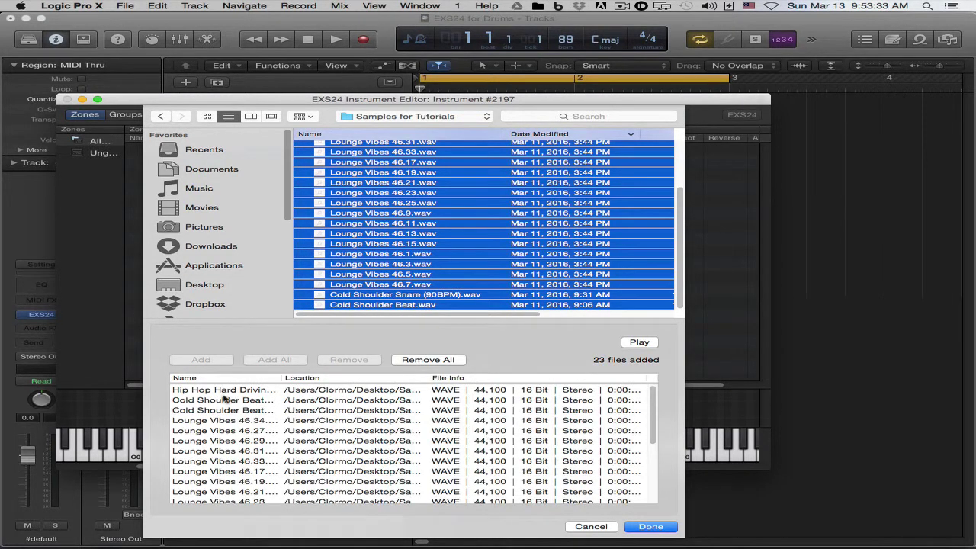
scroll(446, 444, down, 3)
scroll(446, 445, down, 5)
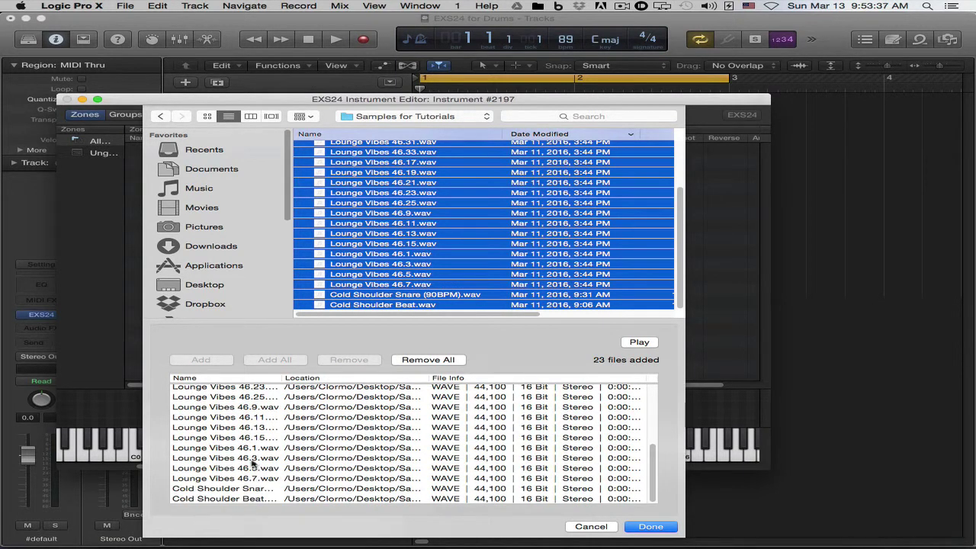
scroll(259, 431, up, 8)
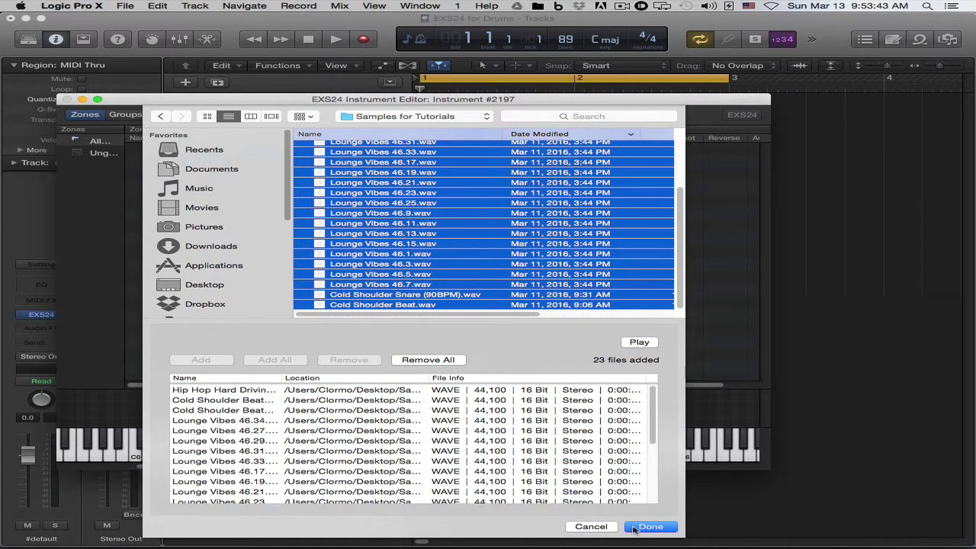
click(599, 527)
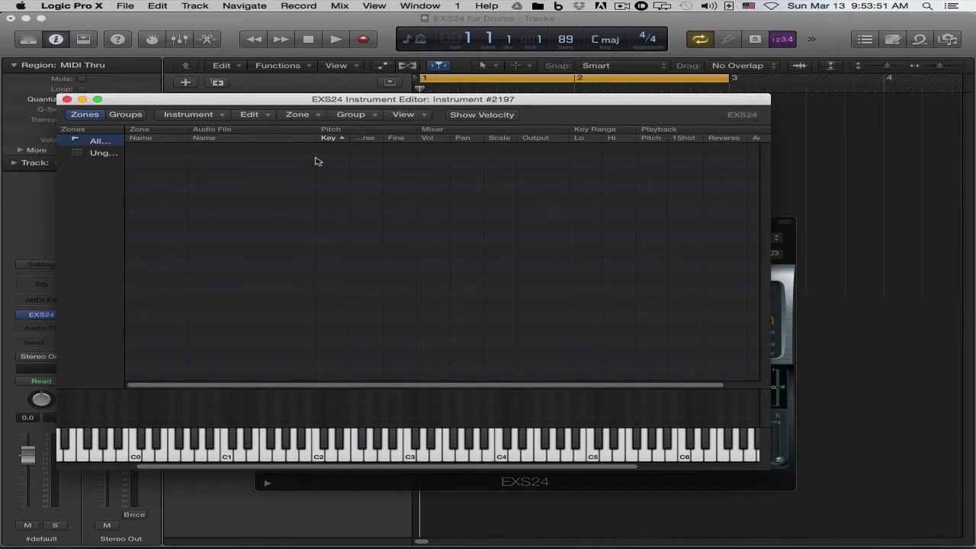
Step: Show the file browser at Desktop > Samples for Tutorials, with the EXS24 windows arranged beside it
drag(458, 99, 389, 92)
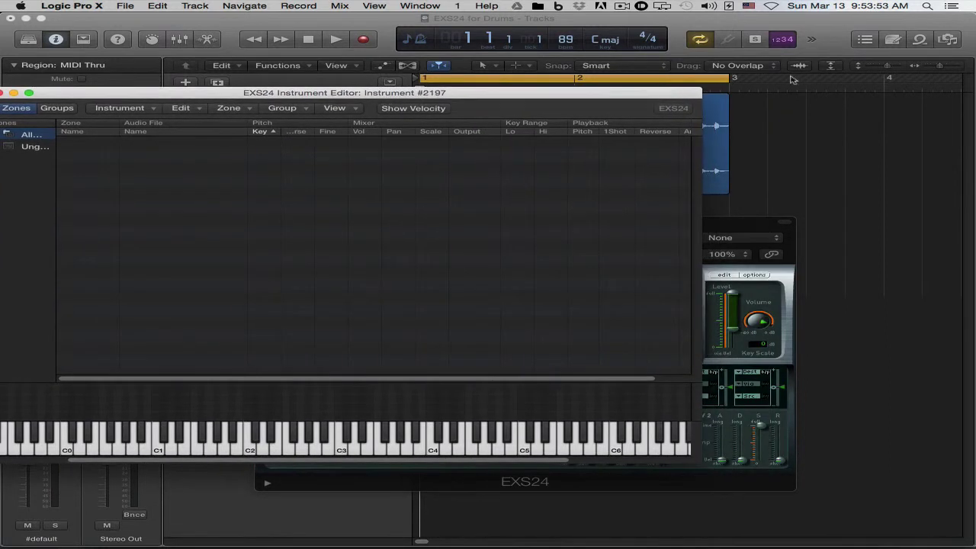
click(946, 40)
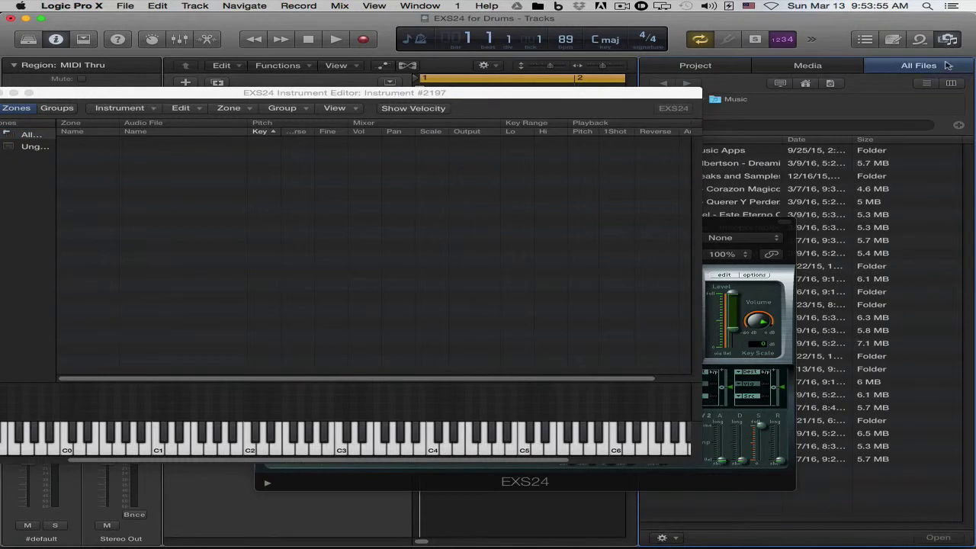
drag(768, 222, 562, 227)
drag(642, 92, 572, 96)
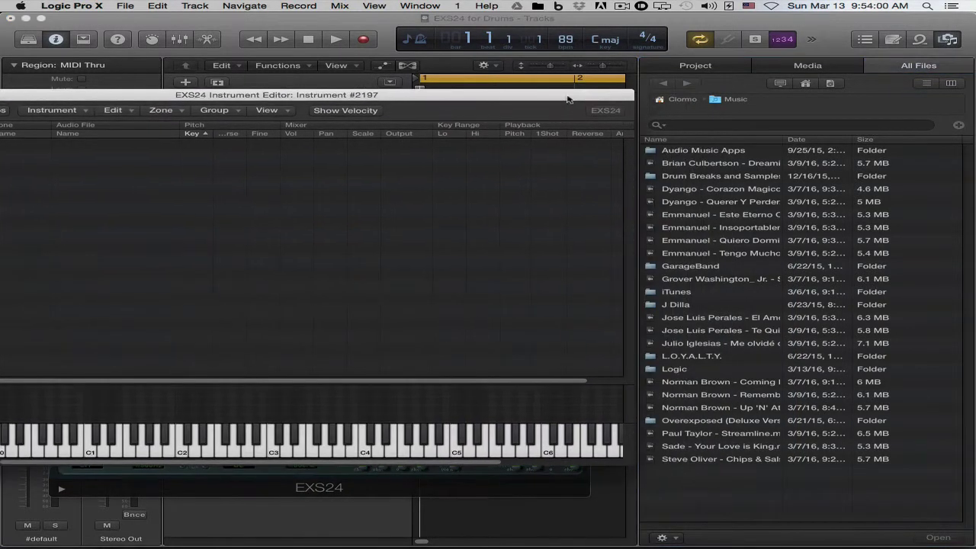
click(806, 85)
double_click(681, 190)
double_click(704, 176)
mouse_move(452, 99)
mouse_down()
mouse_move(709, 101)
mouse_move(443, 100)
mouse_move(469, 101)
mouse_up()
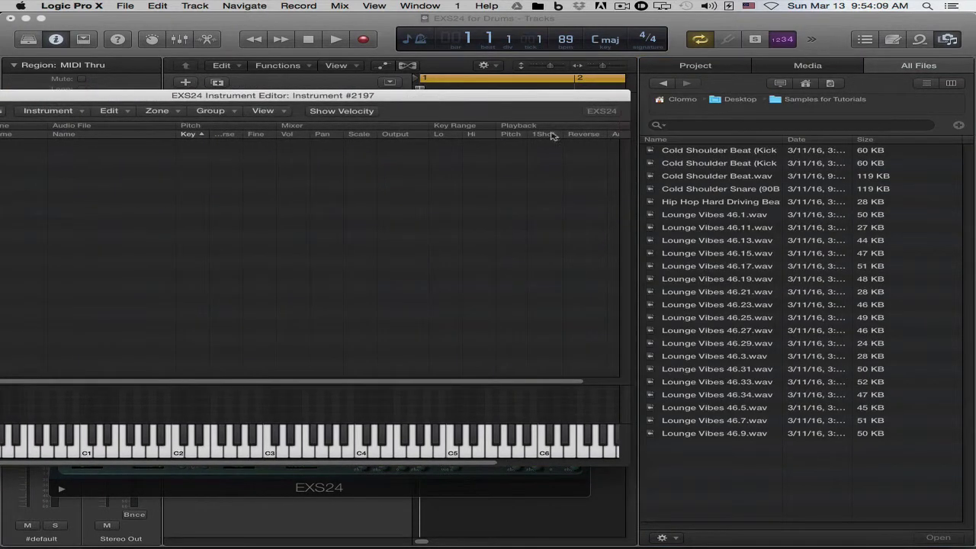
Step: Map Cold Shoulder Beat (Kick 1) to C1, then drop Kick 2 through Lounge Vibes 46.9 onto C1
click(744, 155)
drag(740, 153, 88, 453)
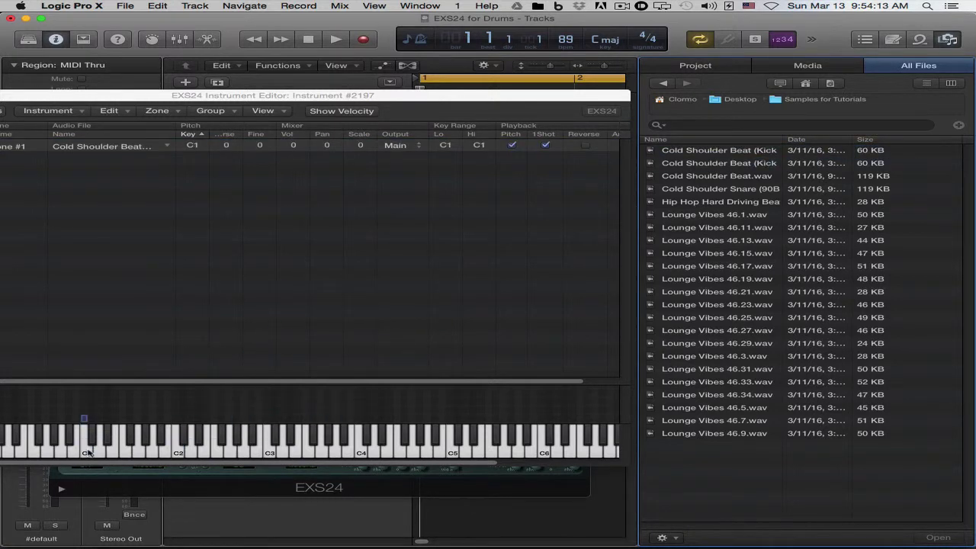
click(752, 163)
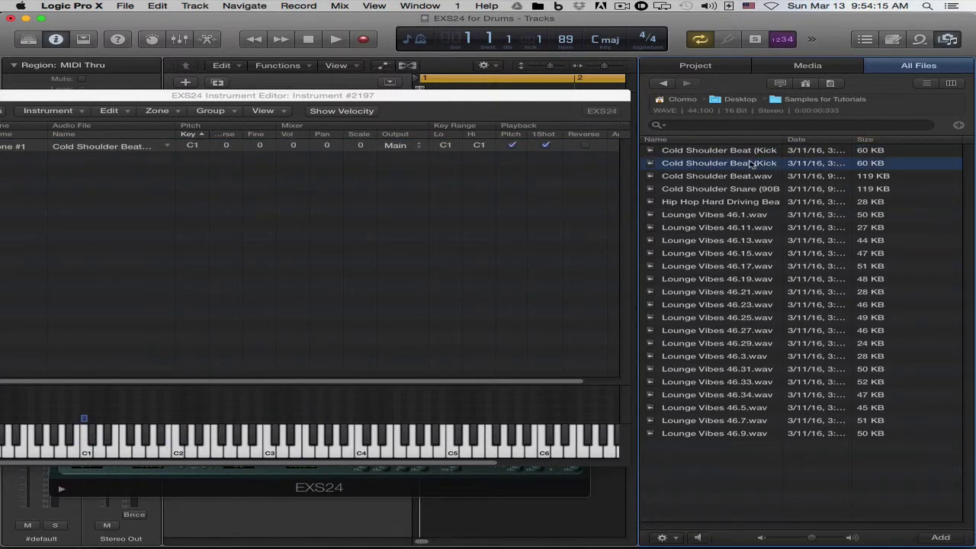
shift+click(727, 434)
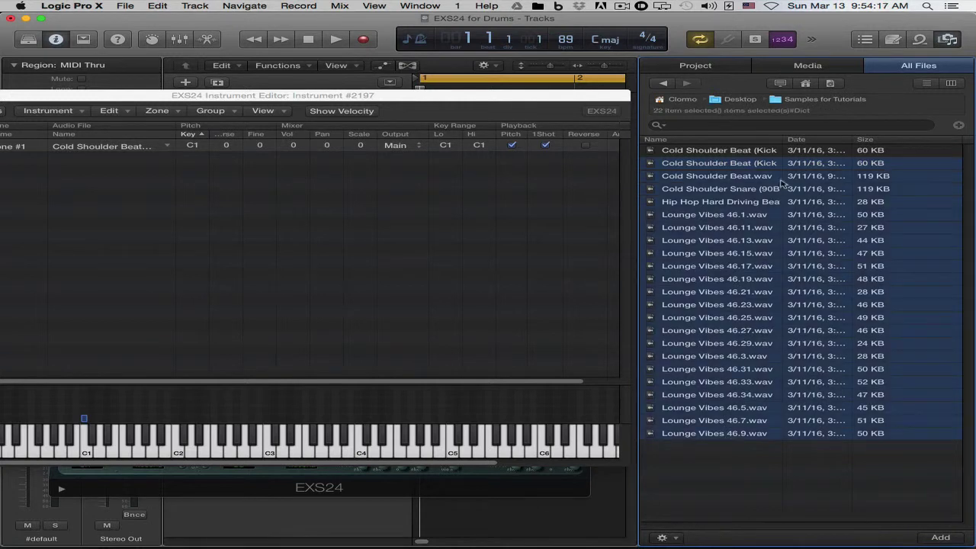
drag(759, 168, 93, 443)
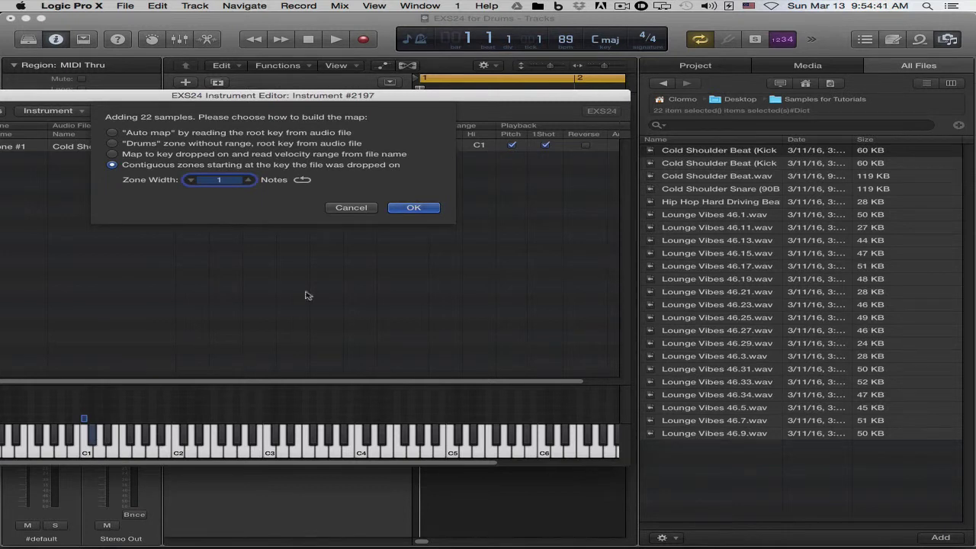
Step: Accept contiguous one-key zones, then close the Instrument Editor choosing Don't Save
click(406, 210)
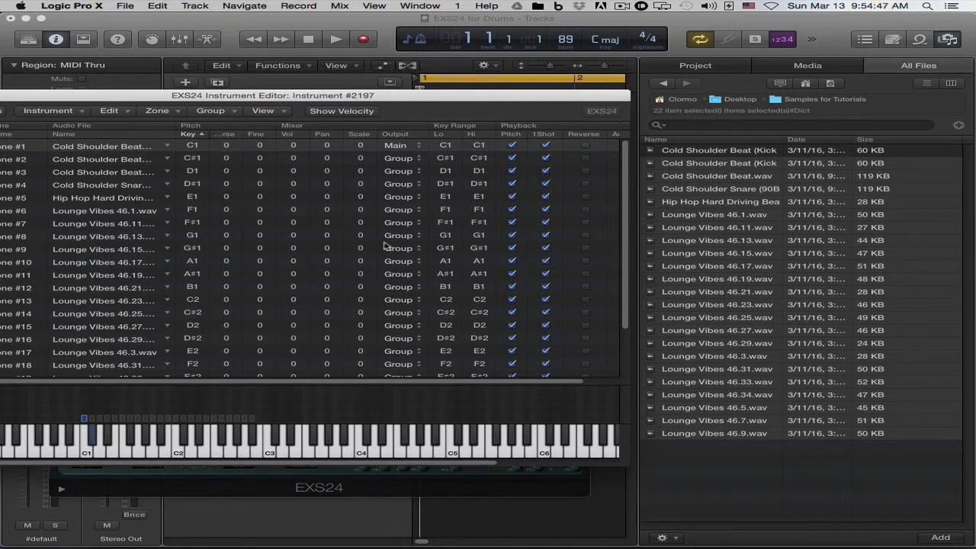
scroll(348, 245, down, 5)
drag(421, 101, 566, 98)
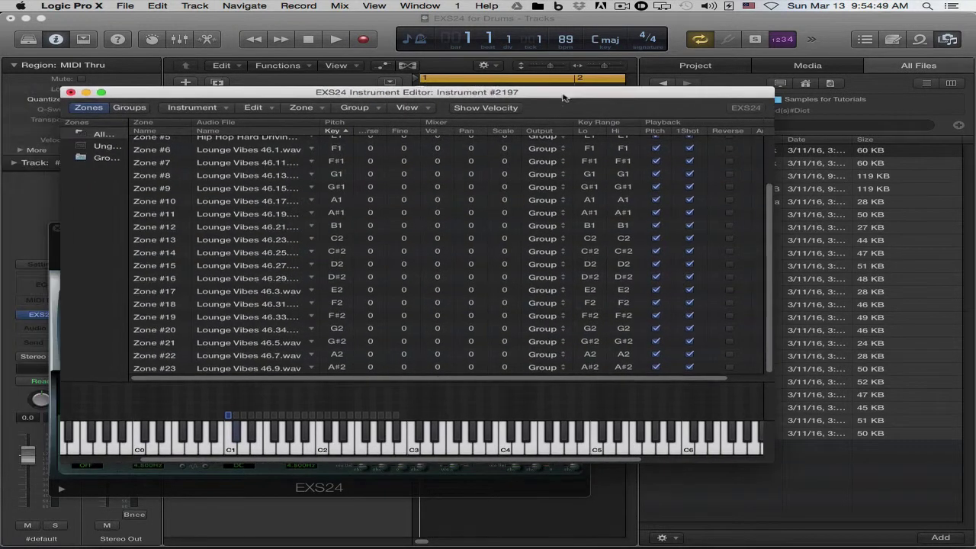
click(321, 106)
click(587, 109)
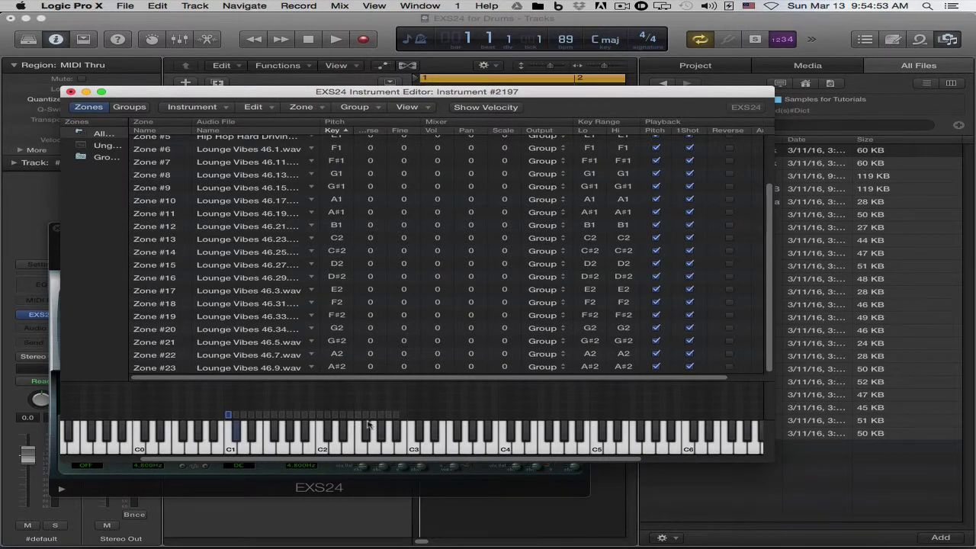
click(70, 92)
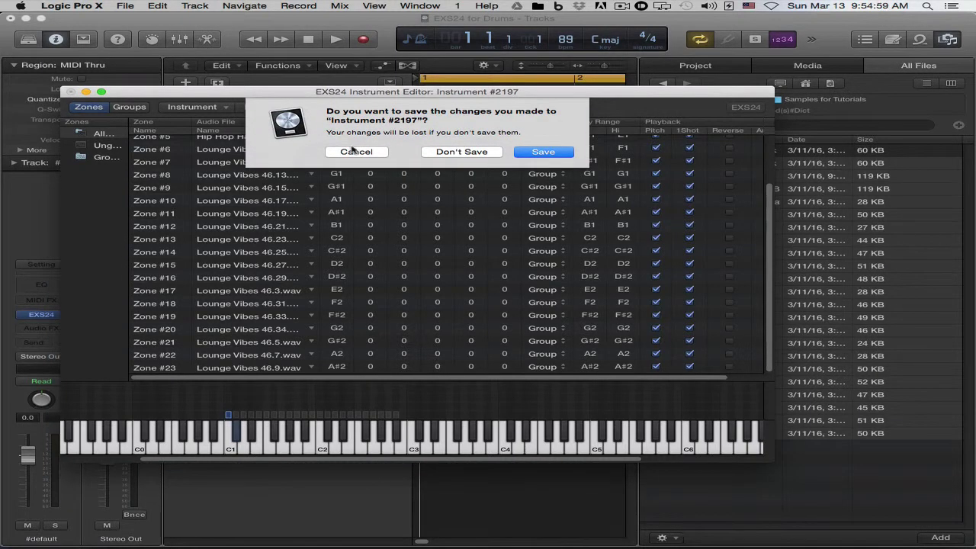
click(458, 151)
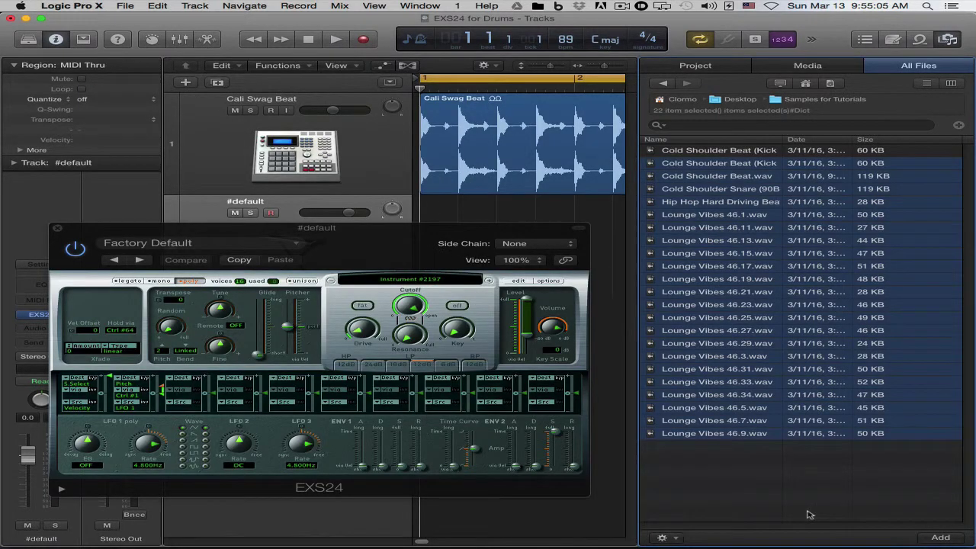
Step: Reopen the Instrument Editor and map Cold Shoulder Beat (Kick 1).wav to C1, auditioning it twice
click(520, 281)
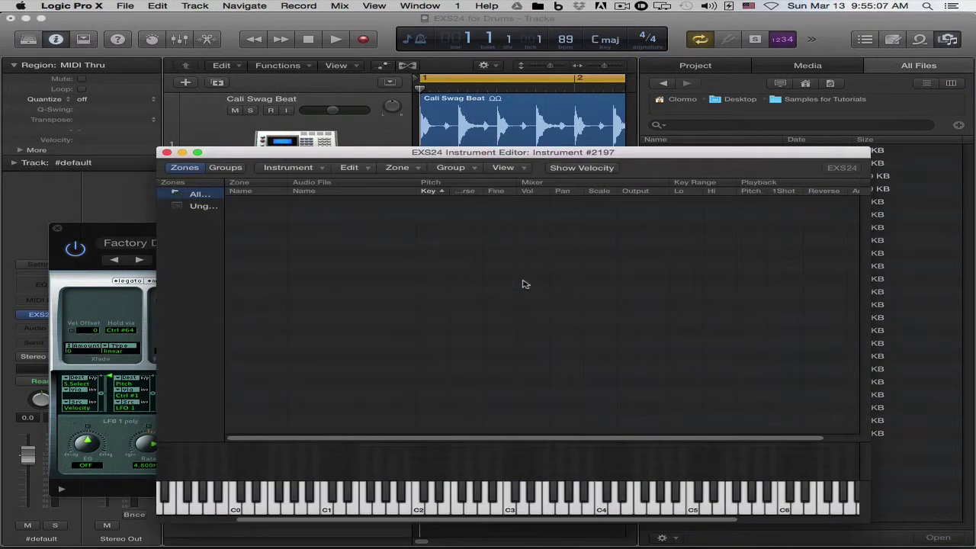
drag(617, 154, 382, 122)
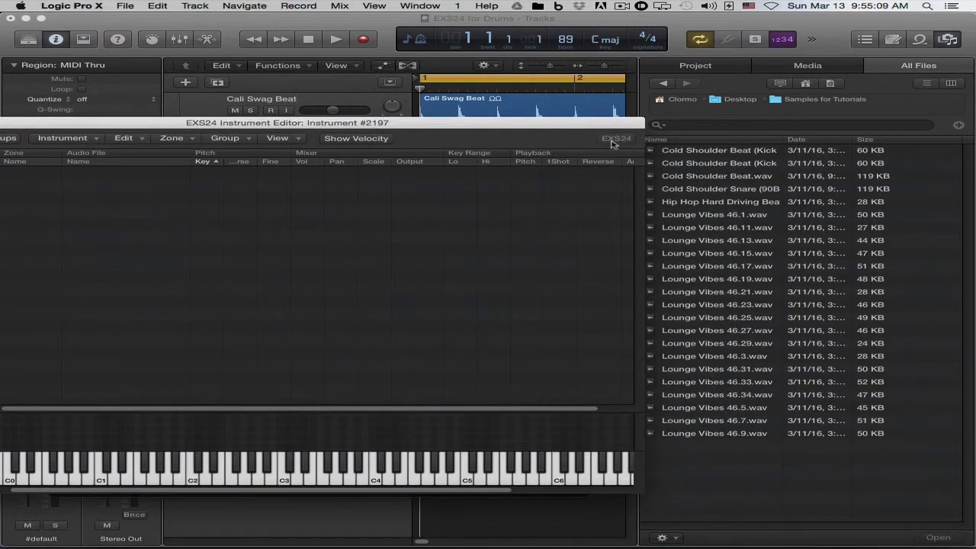
click(722, 153)
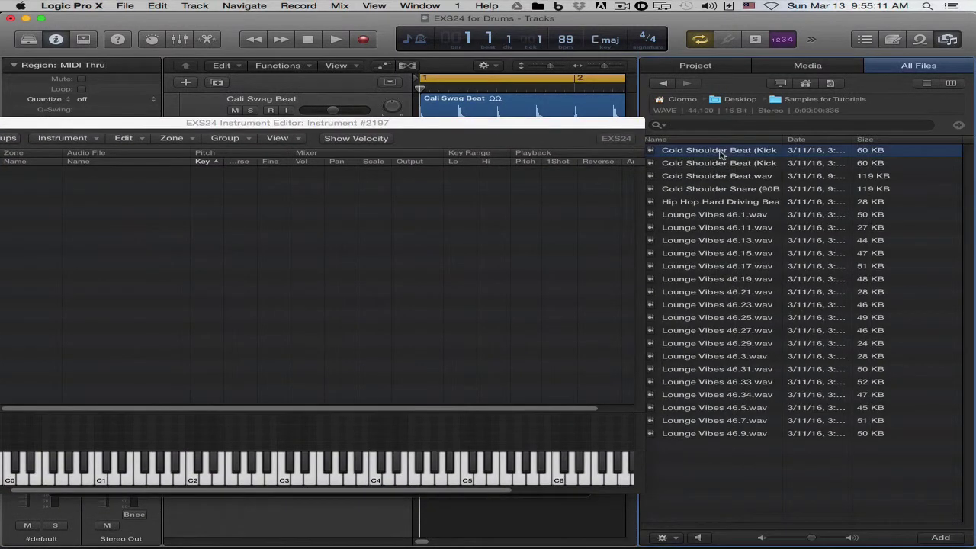
drag(723, 154, 103, 477)
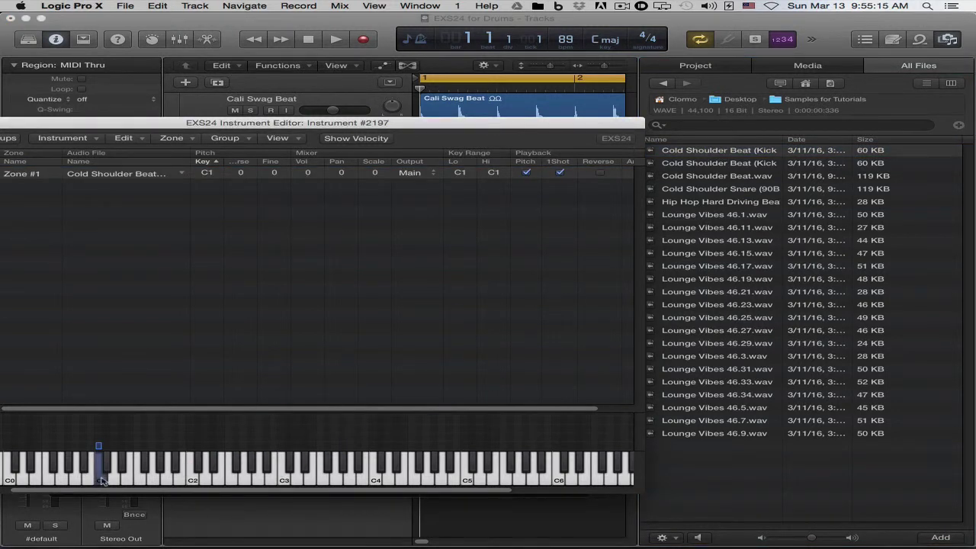
click(103, 480)
click(103, 481)
drag(286, 124, 388, 107)
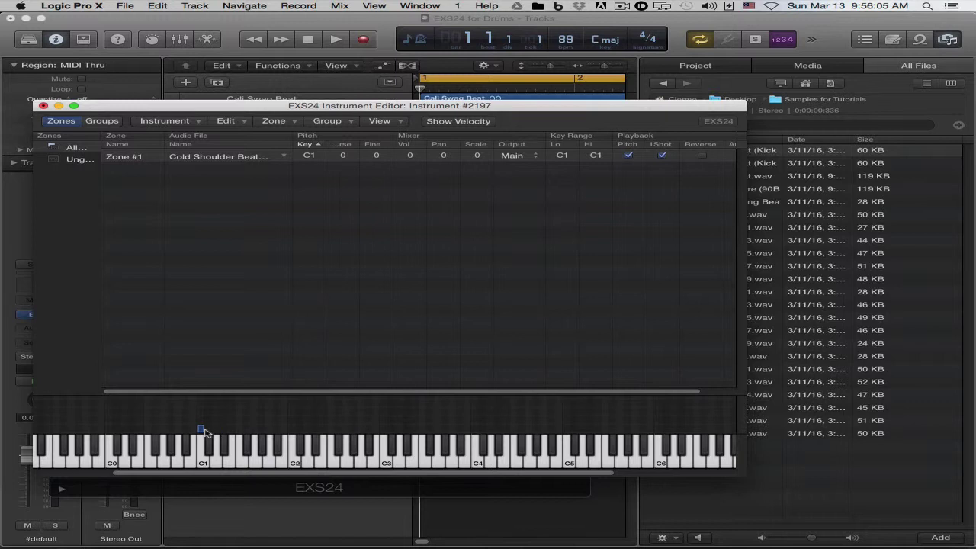
drag(202, 429, 284, 436)
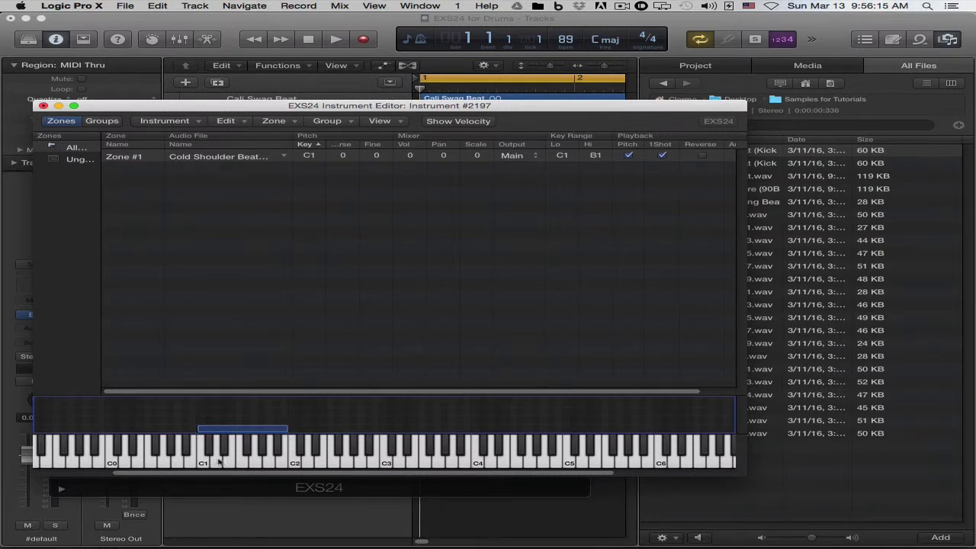
drag(284, 430, 575, 432)
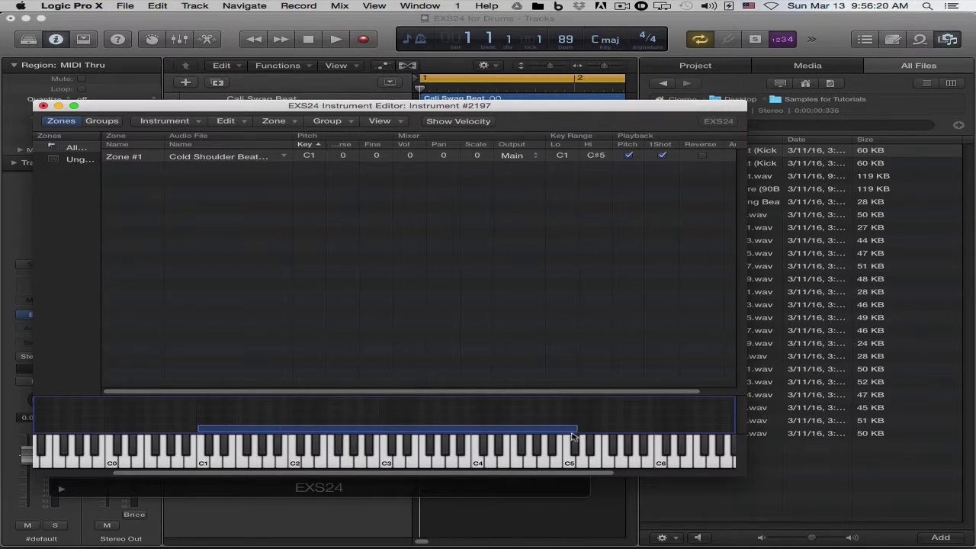
click(204, 464)
click(218, 463)
click(229, 462)
click(244, 461)
click(255, 461)
drag(259, 462, 543, 461)
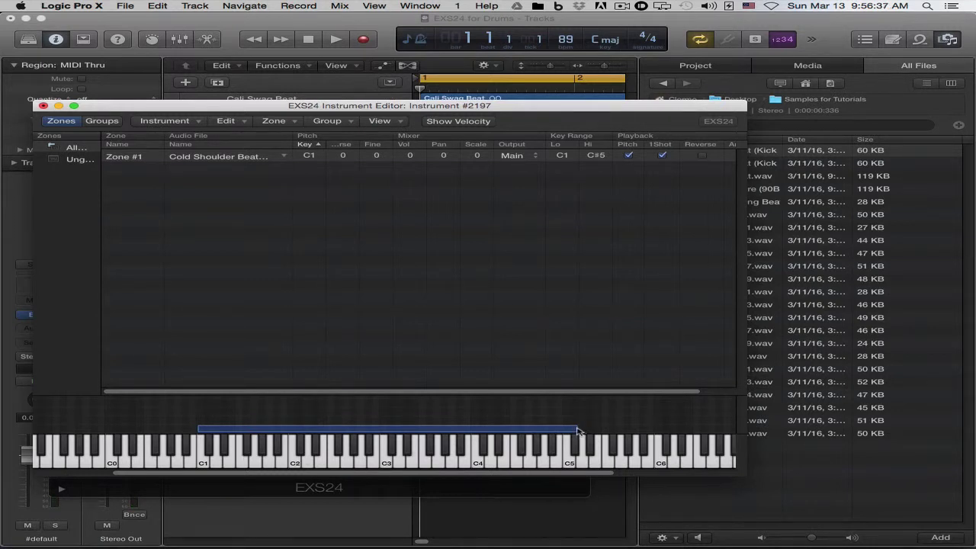
drag(578, 430, 202, 436)
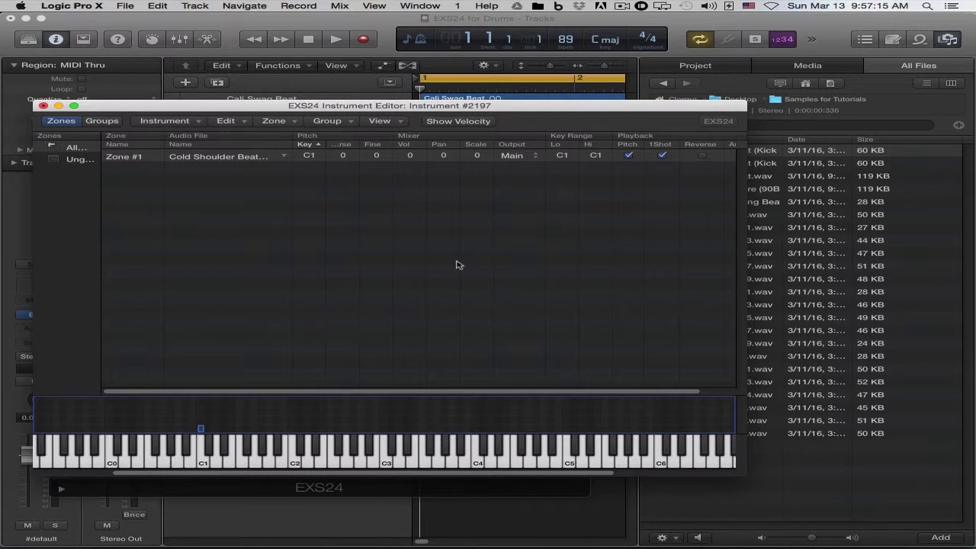
Step: Map Lounge Vibes 46.11.wav as a zone from C2 and audition it on keys up to C4
click(785, 286)
click(792, 228)
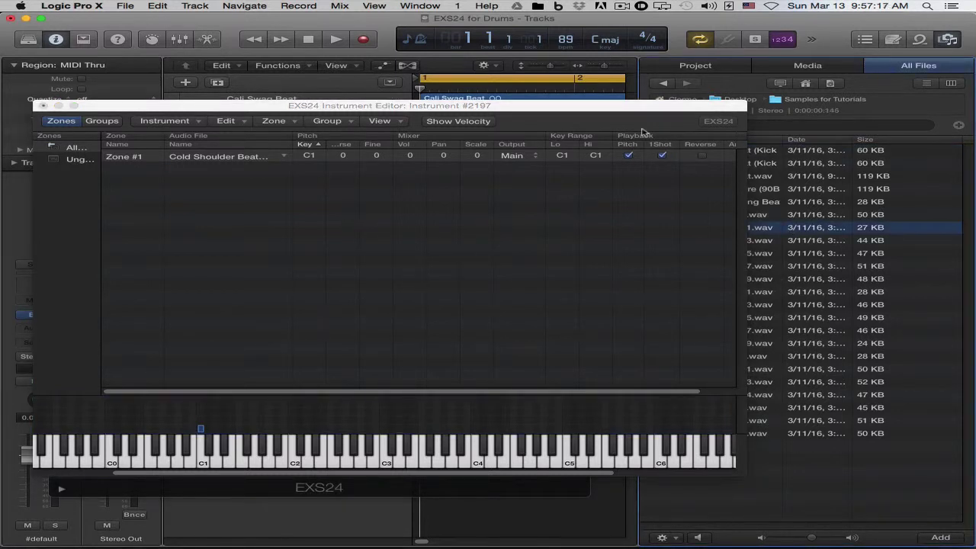
drag(621, 122, 511, 114)
drag(754, 230, 366, 431)
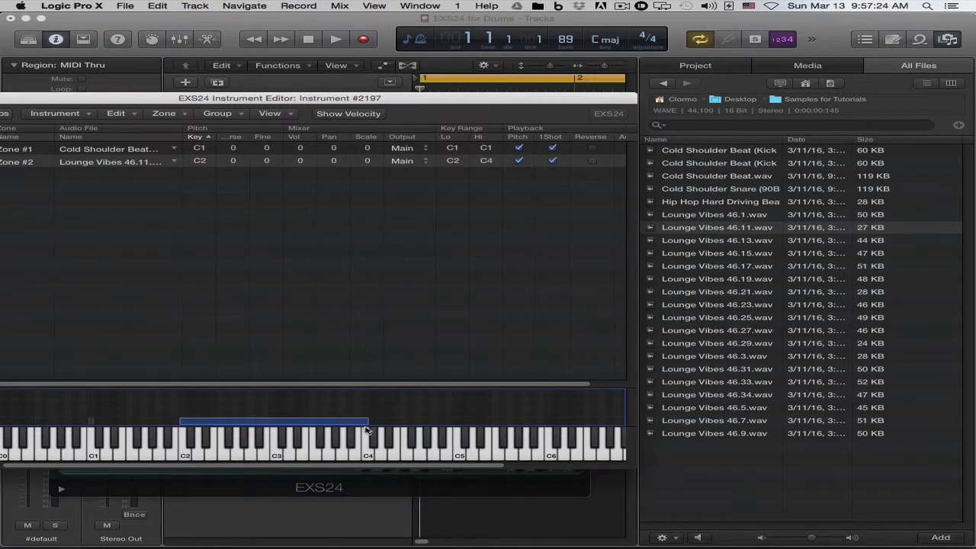
click(185, 455)
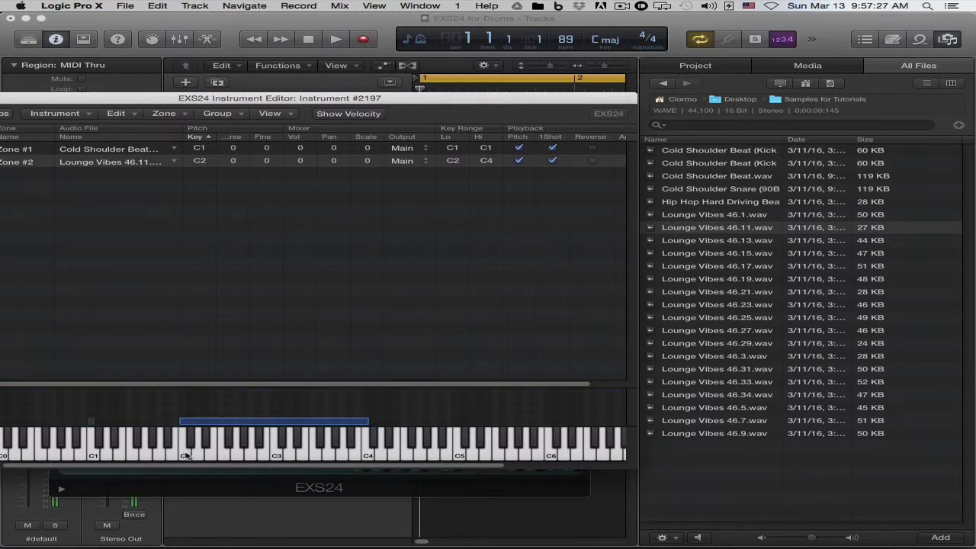
click(185, 455)
click(186, 455)
click(198, 455)
click(211, 452)
click(237, 453)
click(280, 450)
click(341, 450)
Step: Check the zone list, then close the Instrument Editor
drag(248, 98, 415, 95)
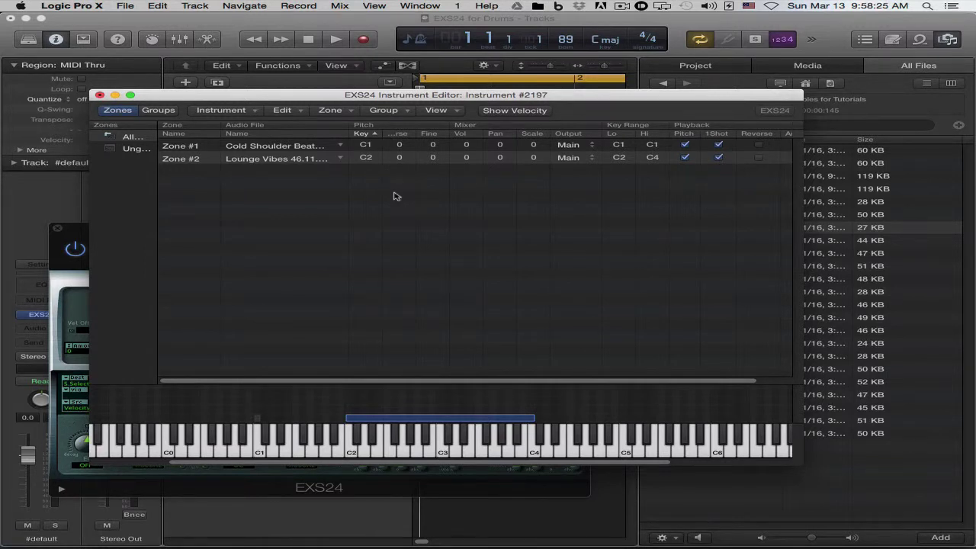
click(368, 479)
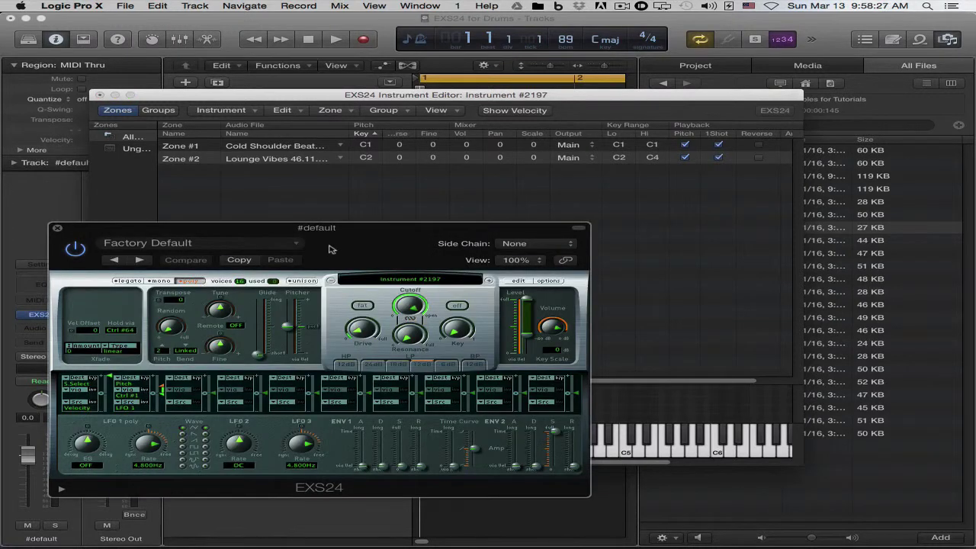
click(643, 201)
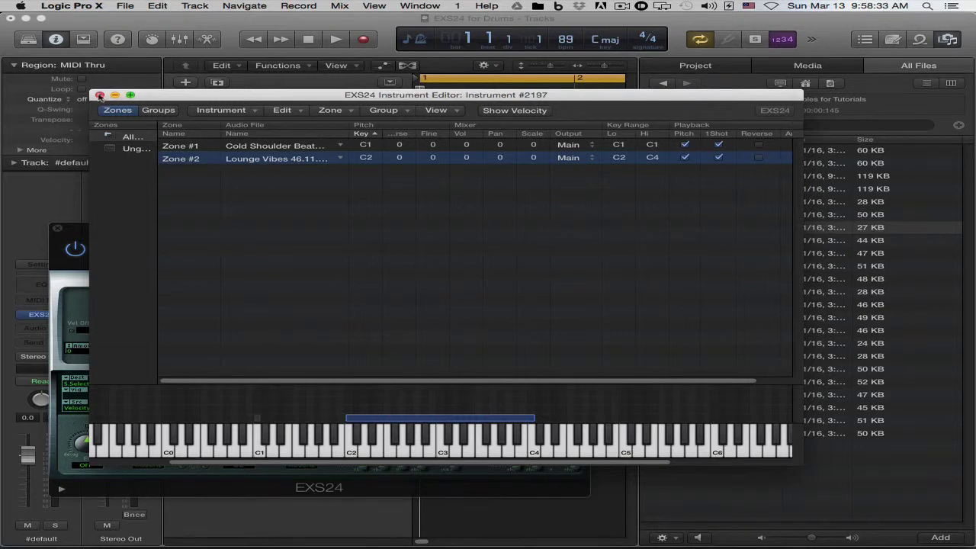
click(100, 96)
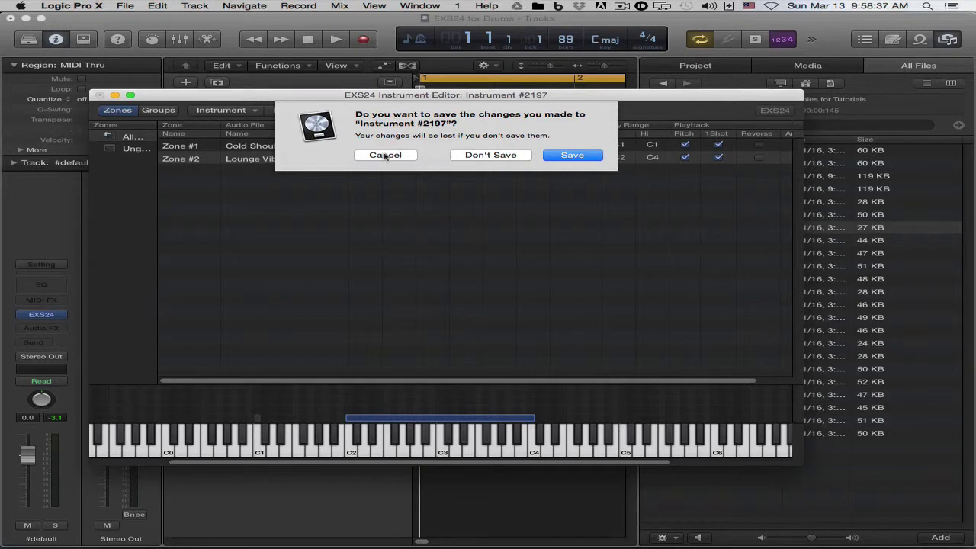
Step: Discard the two-zone mapping, reopen the EXS24 editor, load Cold Shoulder Snare (90BPM).wav and audition it on C1
click(496, 157)
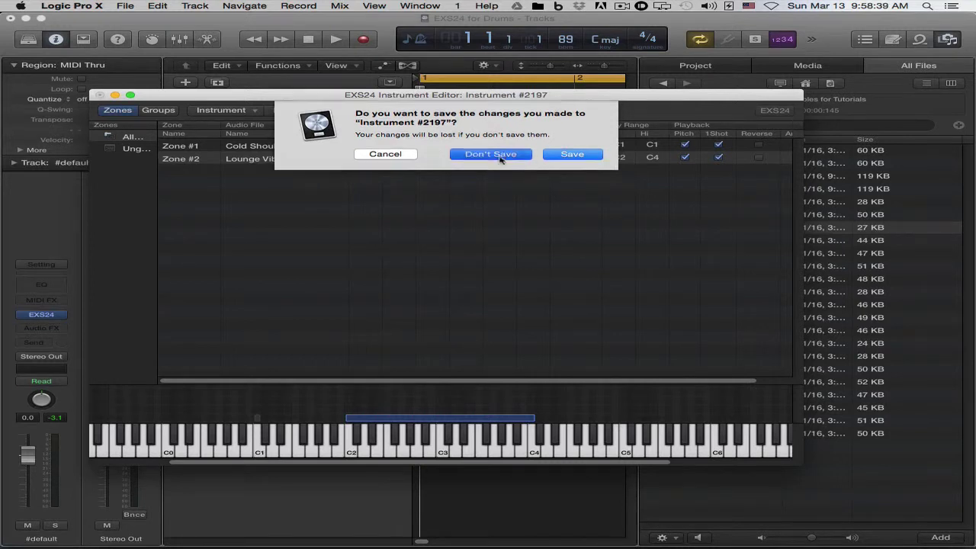
drag(331, 242, 374, 204)
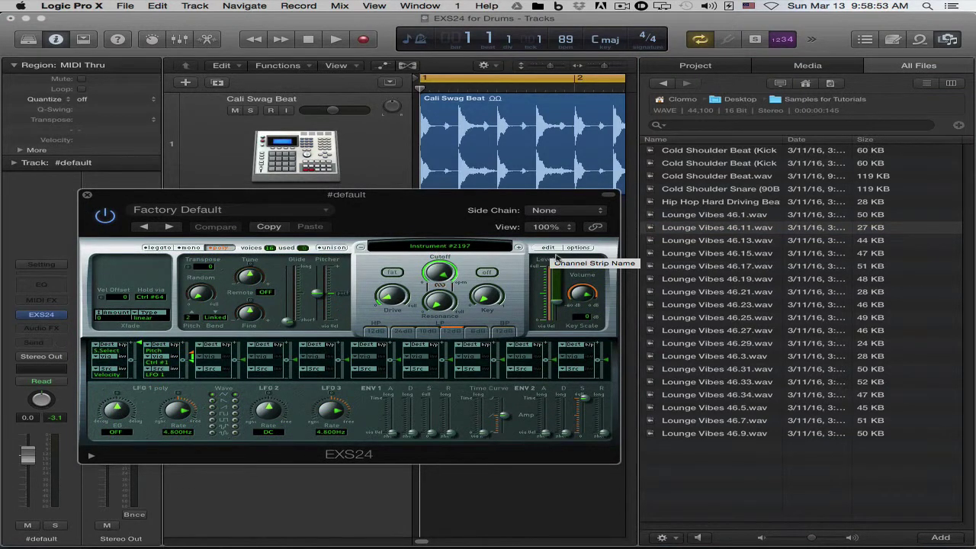
click(552, 249)
drag(572, 116, 321, 134)
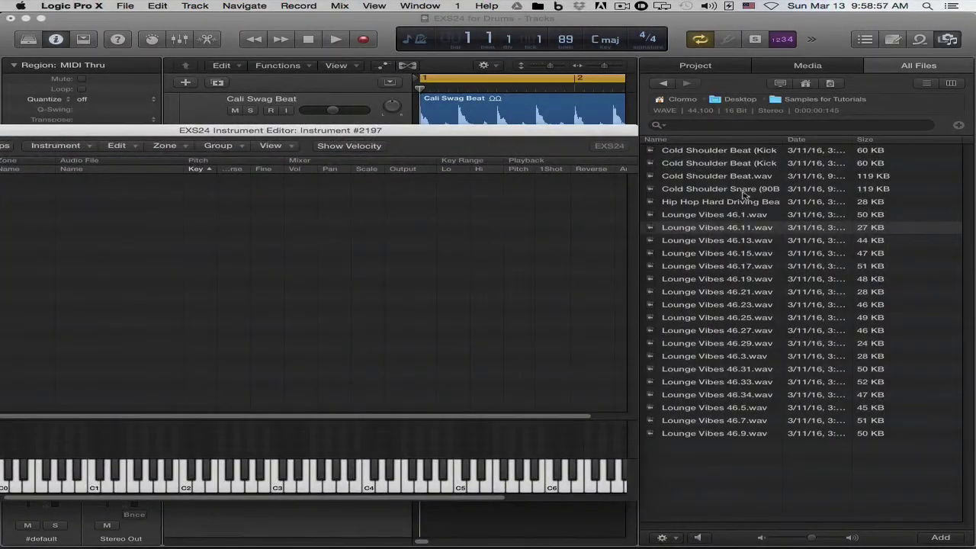
drag(744, 189, 92, 477)
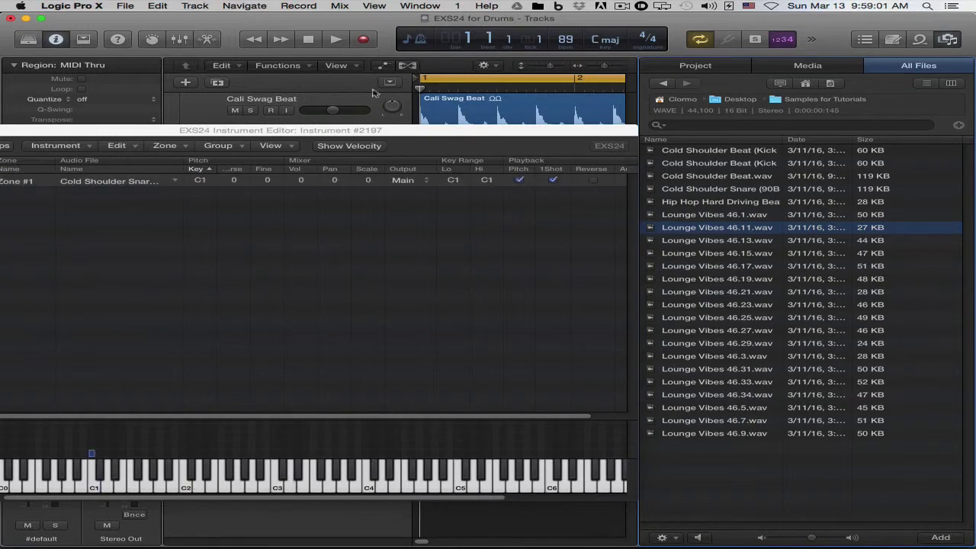
drag(344, 128, 528, 98)
click(280, 451)
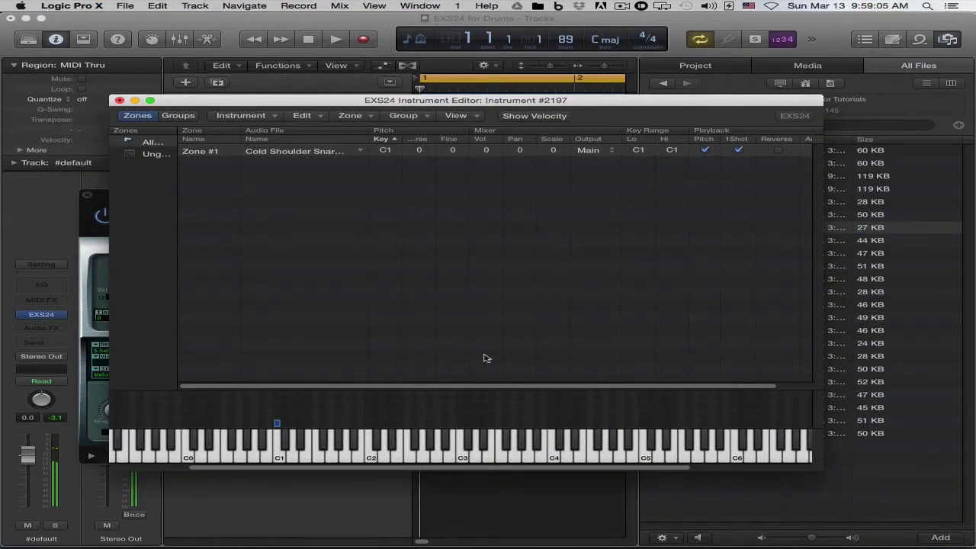
Step: Save the snare instrument over the existing Part 5B.exs file
click(120, 100)
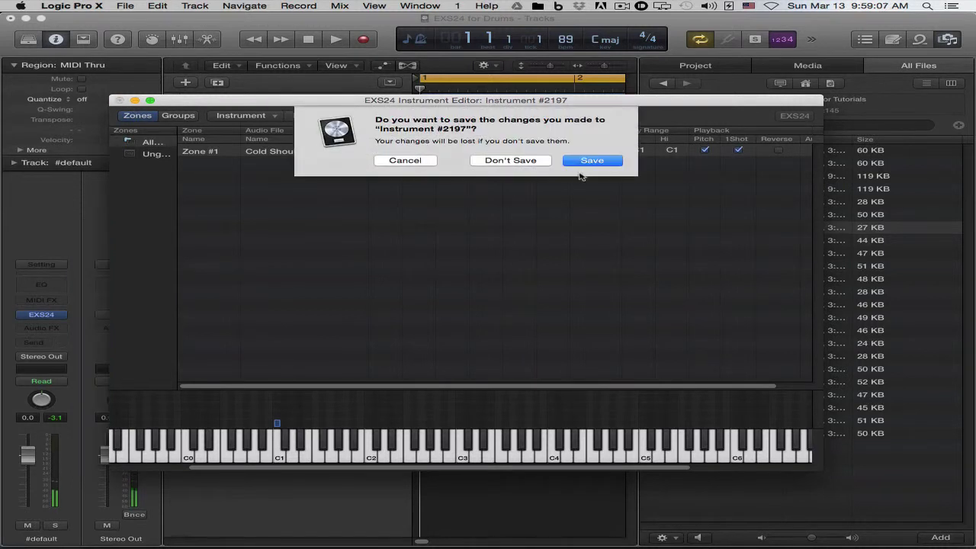
click(588, 161)
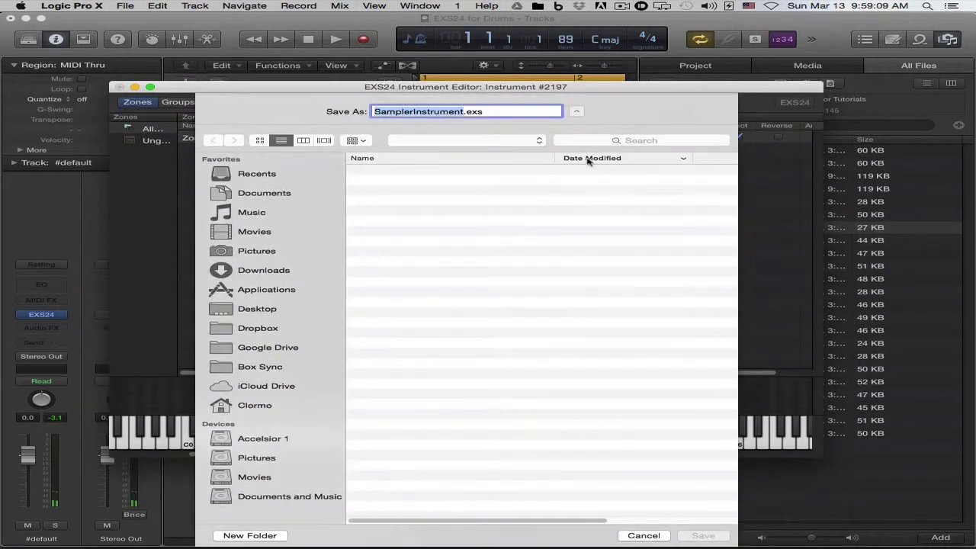
click(409, 173)
click(703, 535)
click(572, 158)
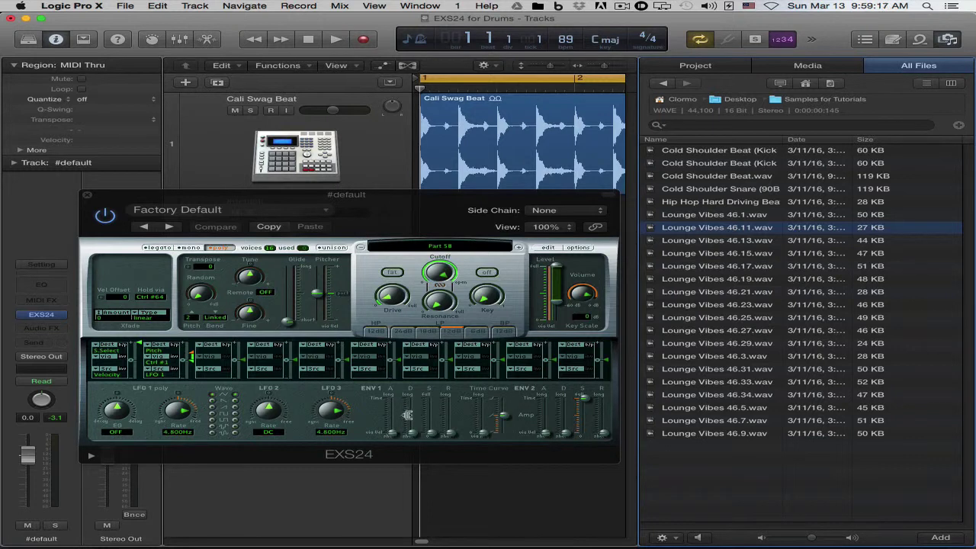
drag(320, 198, 427, 197)
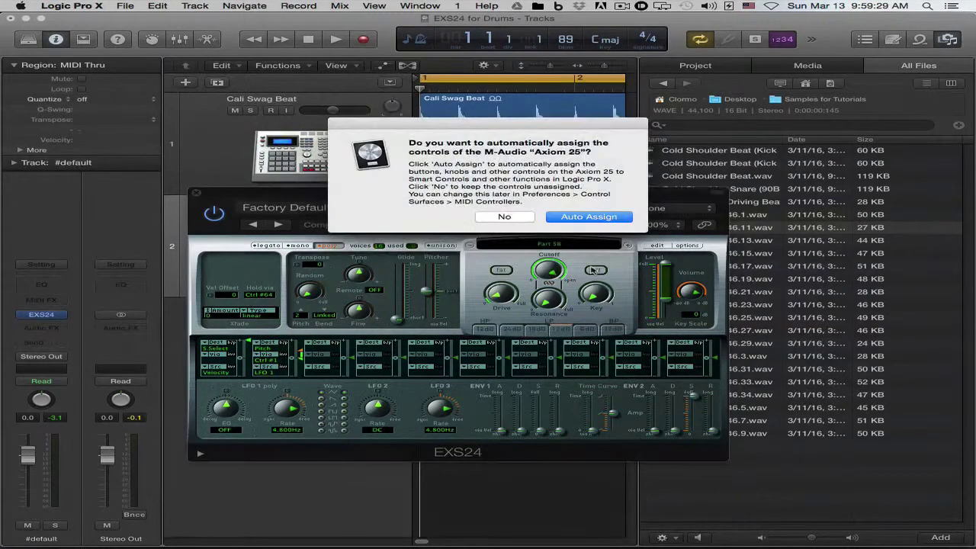
Step: Decline automatic assignment of the Axiom 25 controls so Part 5B stays displayed
click(505, 218)
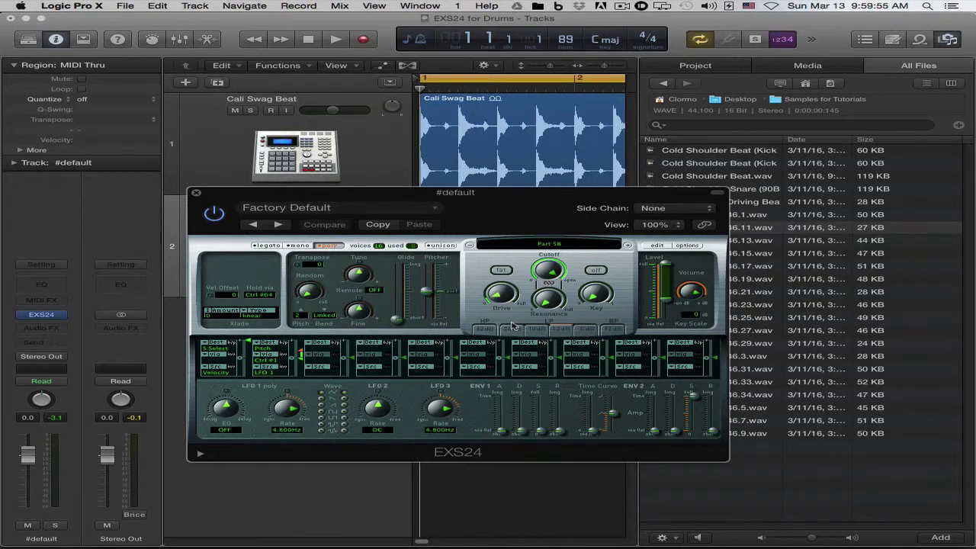
click(653, 245)
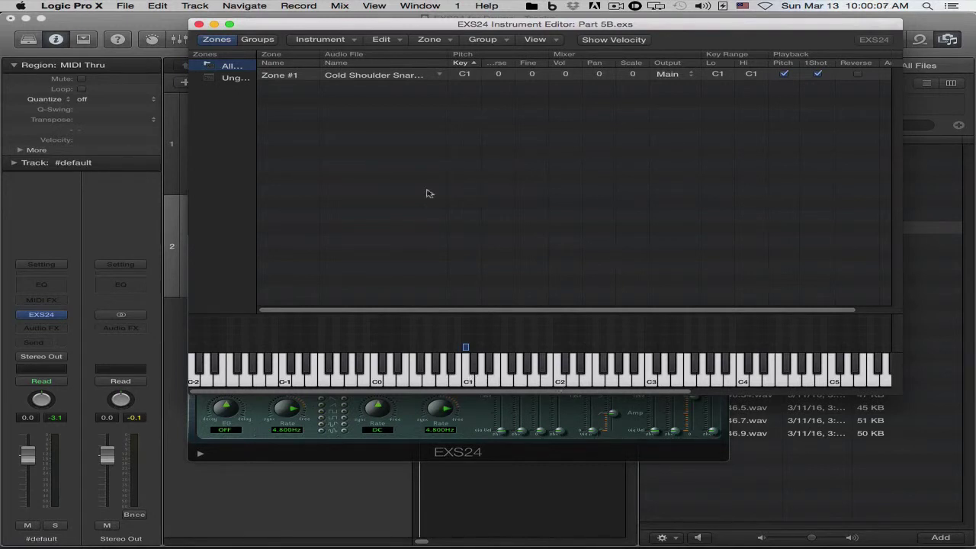
click(199, 24)
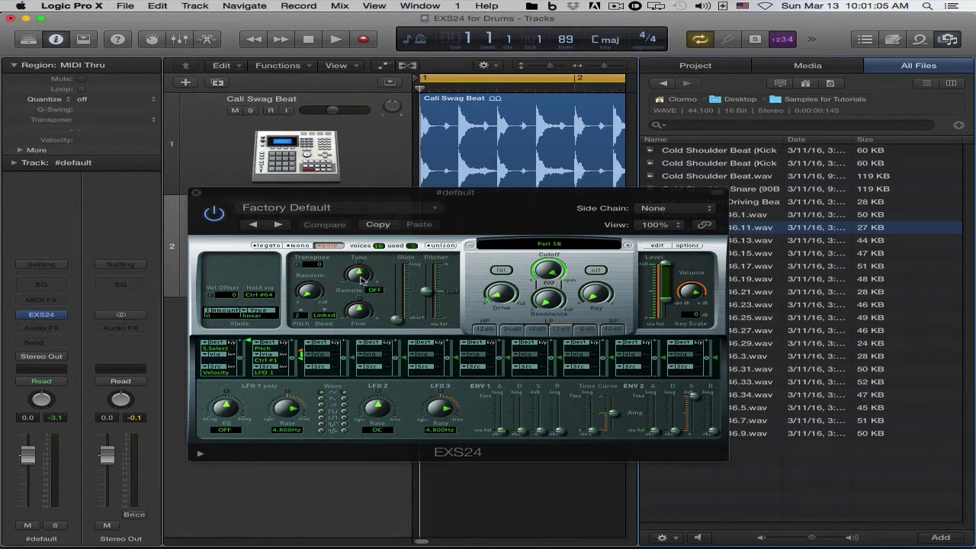
Step: Raise the coarse tuning to +12 semitones and the fine tuning by two cents
drag(364, 276, 364, 277)
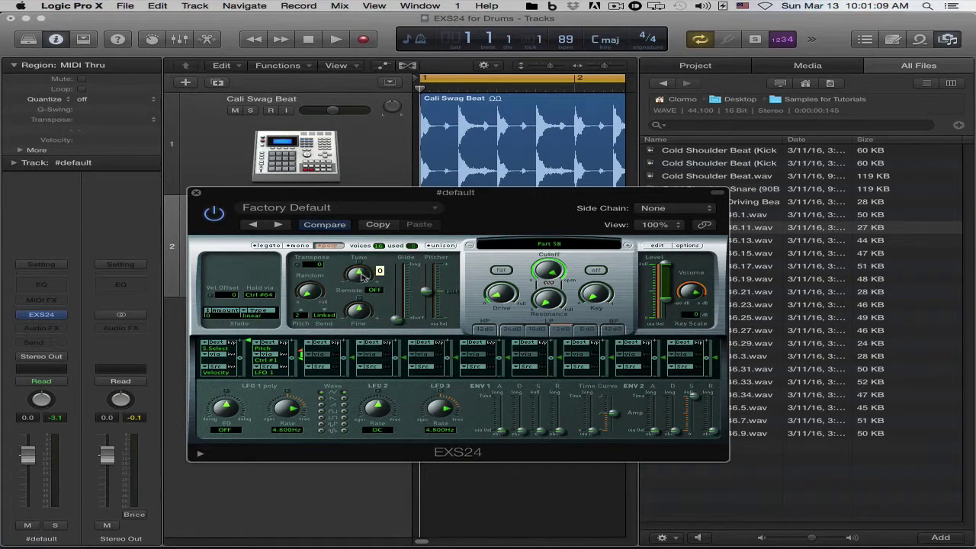
mouse_move(363, 278)
mouse_down()
mouse_move(361, 258)
mouse_move(363, 296)
mouse_up()
drag(360, 317, 357, 316)
Step: Check the pitch bend ranges, leaving 2 up and Linked down
click(299, 316)
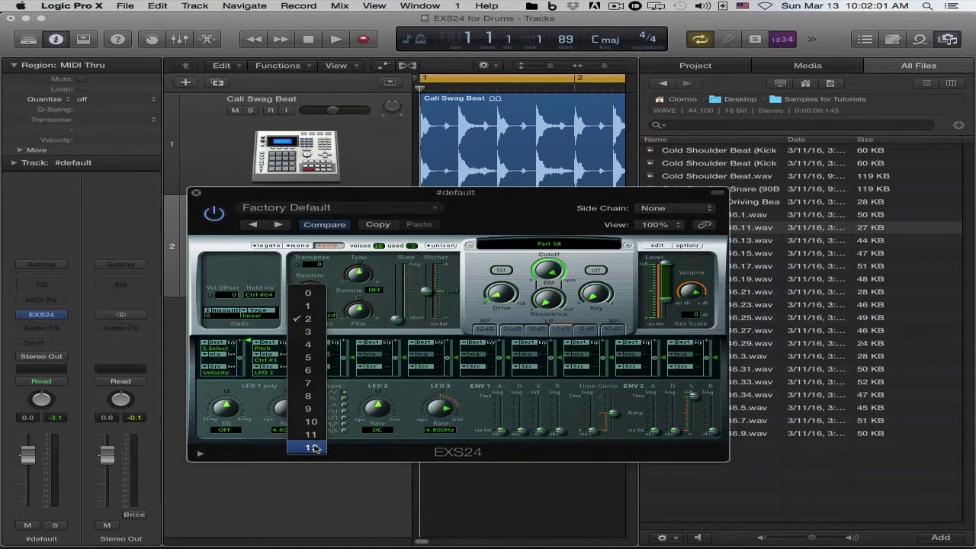
click(337, 386)
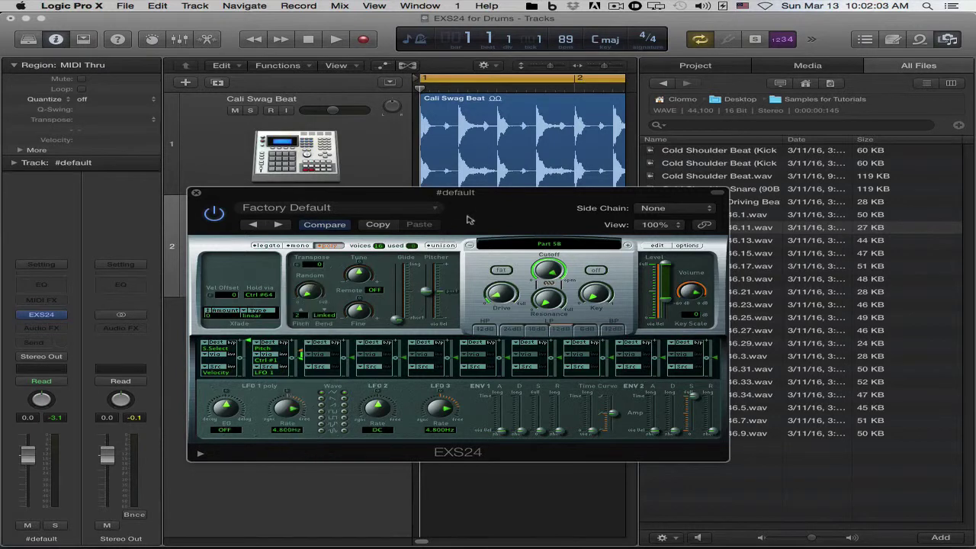
click(326, 316)
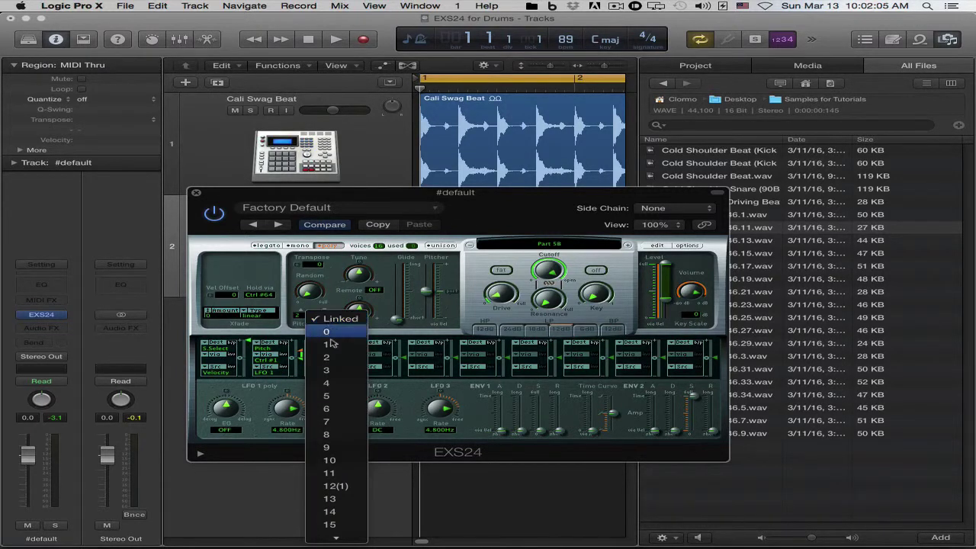
mouse_move(337, 534)
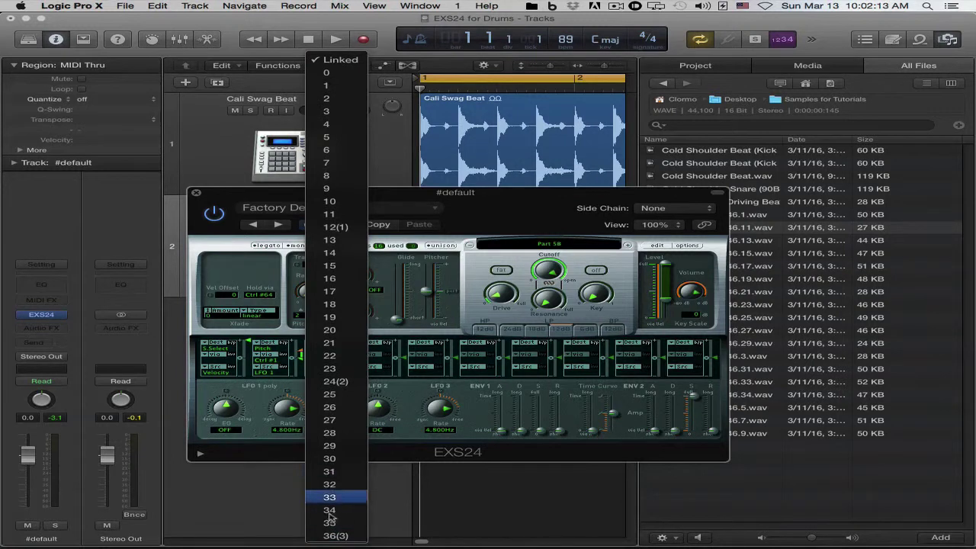
click(493, 203)
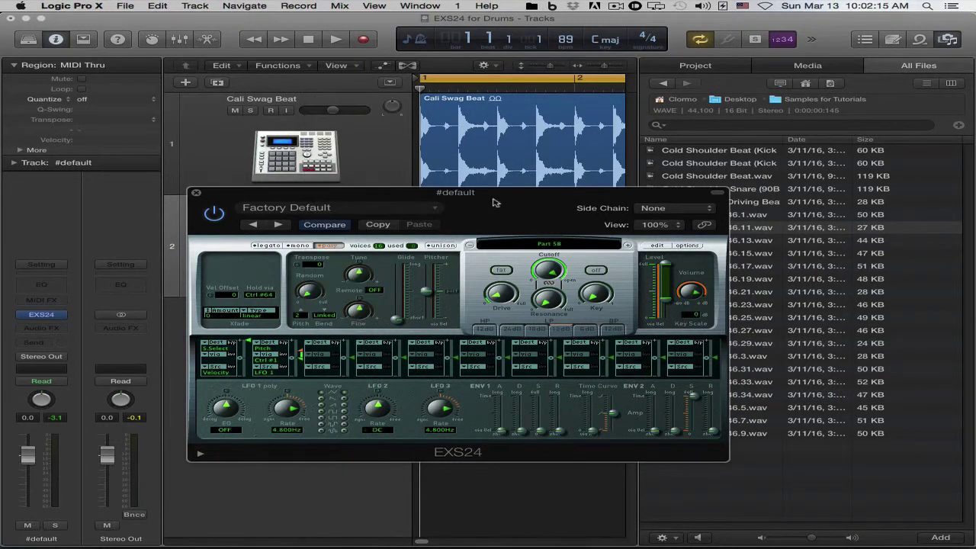
click(269, 352)
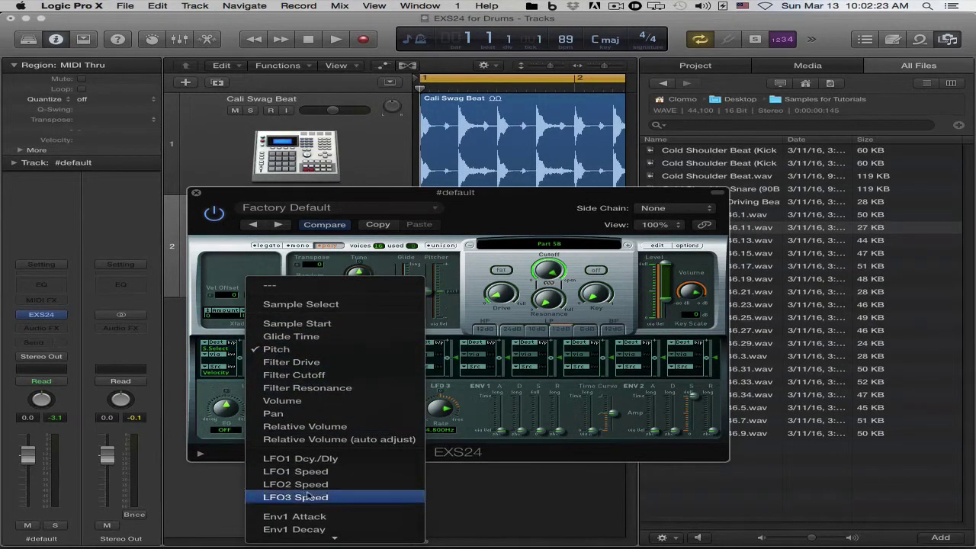
click(505, 454)
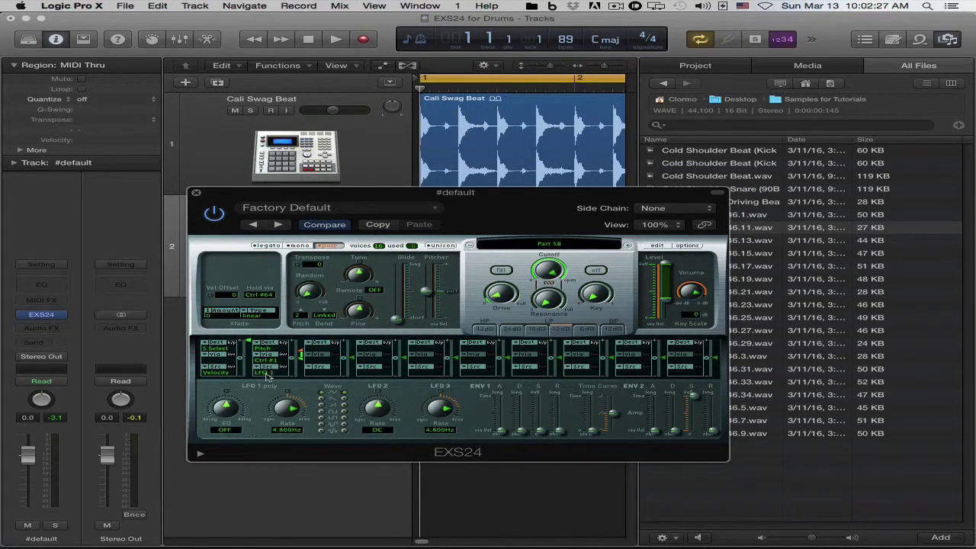
click(269, 372)
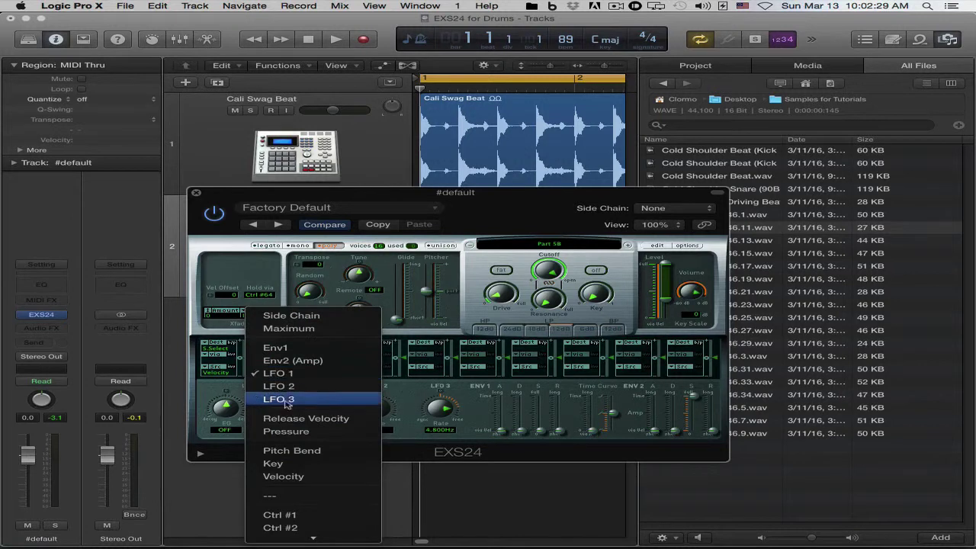
click(433, 452)
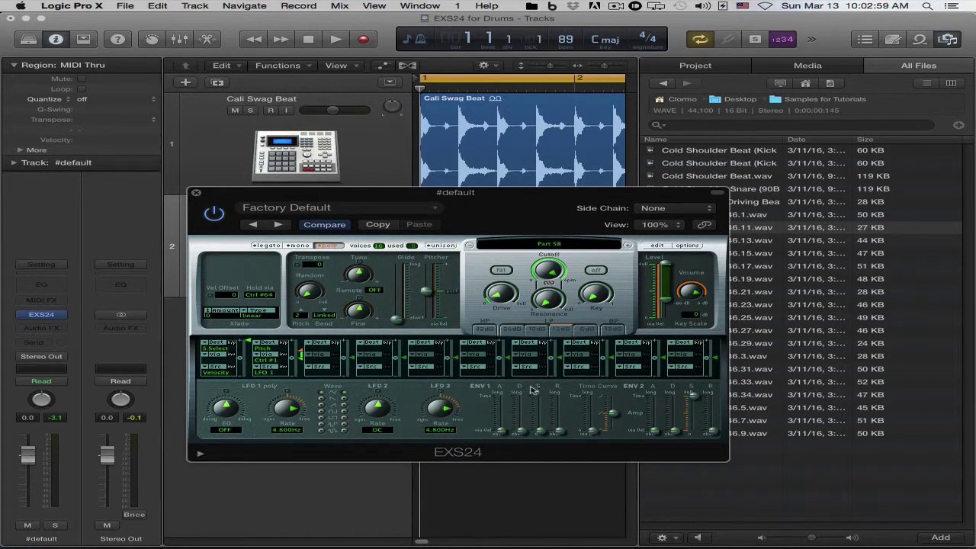
Step: Pick No Instrument from the EXS24 instrument menu to unload Part 5B
click(550, 245)
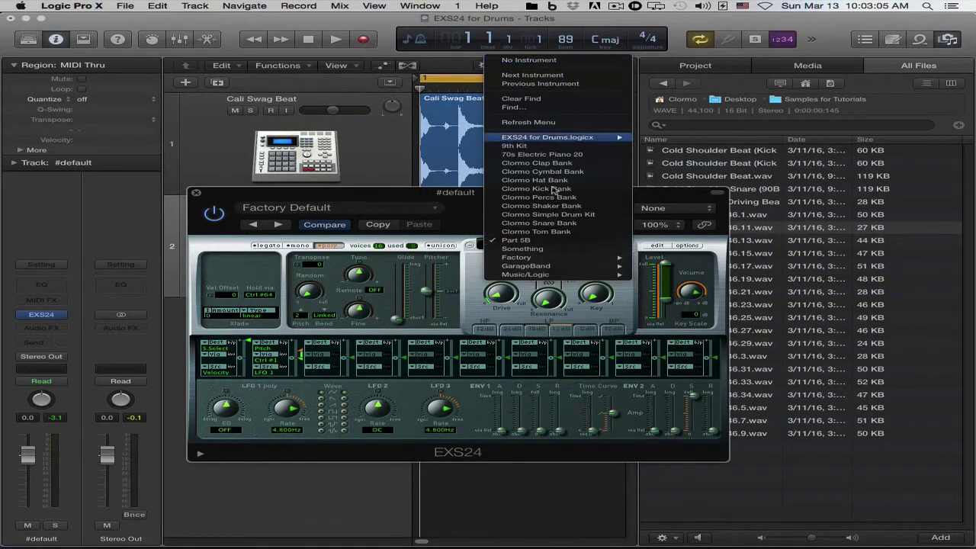
mouse_move(569, 274)
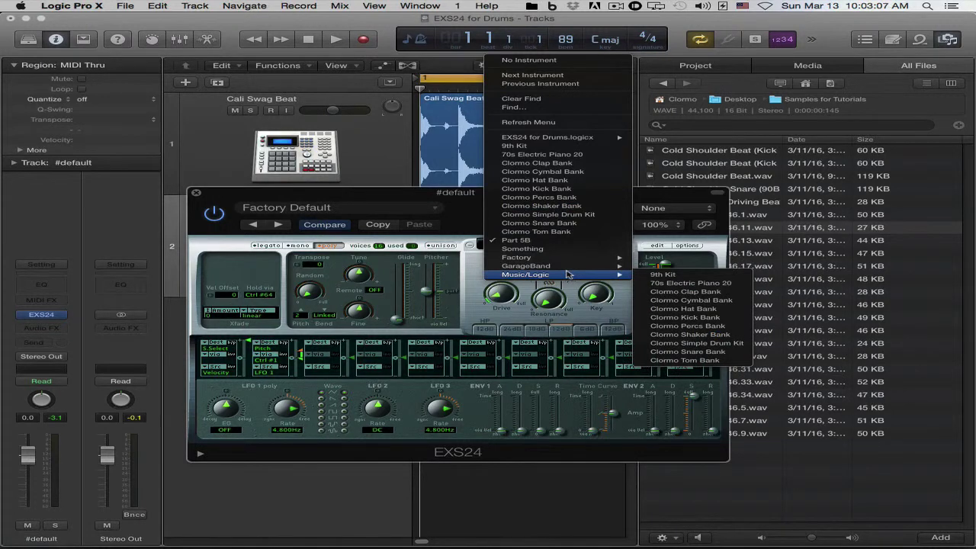
click(532, 61)
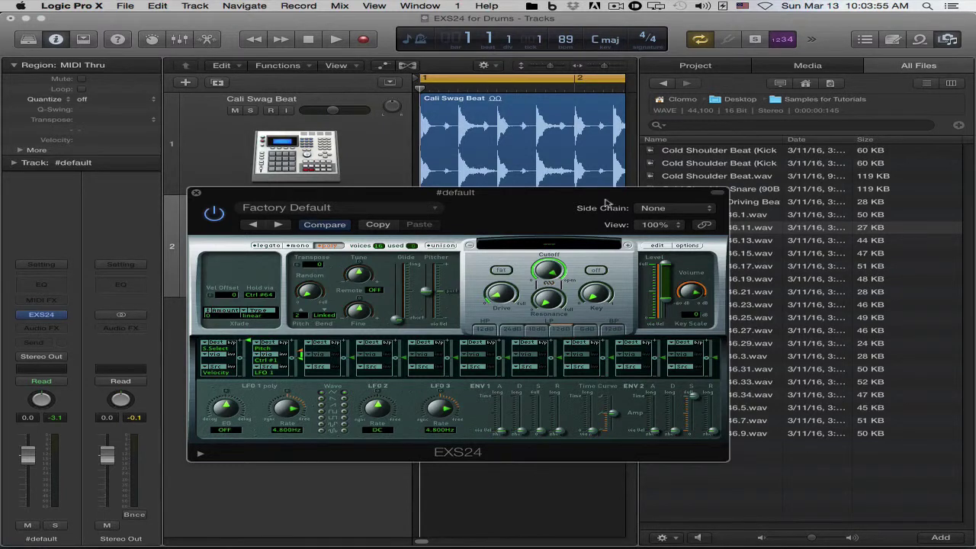
Step: Navigate the EXS24 instrument menu to Factory > Drums & Percussion > Electronic Drum Kits
click(561, 245)
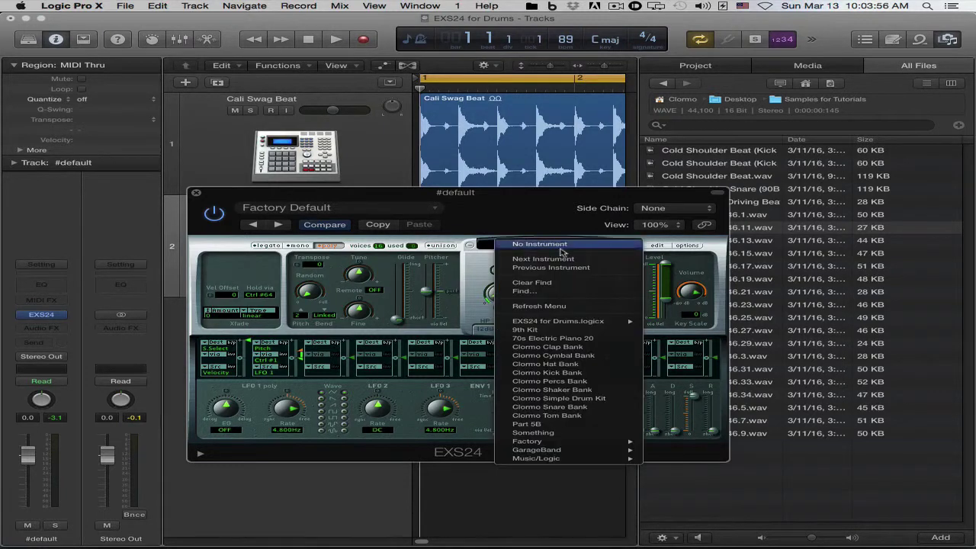
click(535, 211)
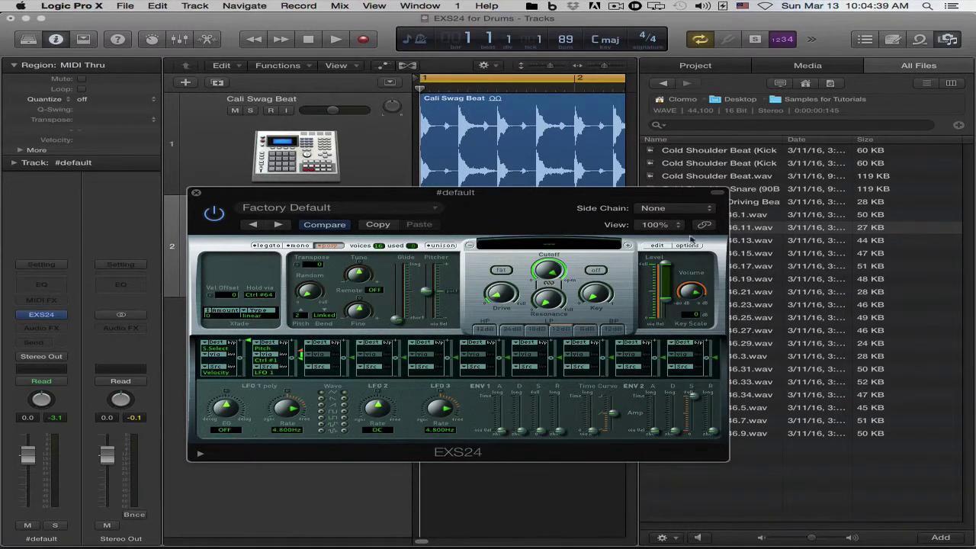
click(545, 246)
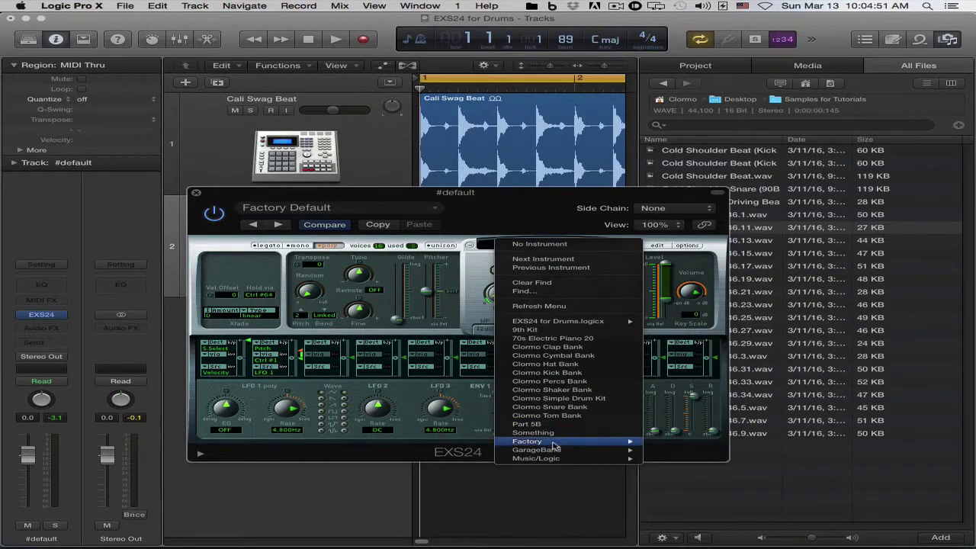
mouse_move(560, 460)
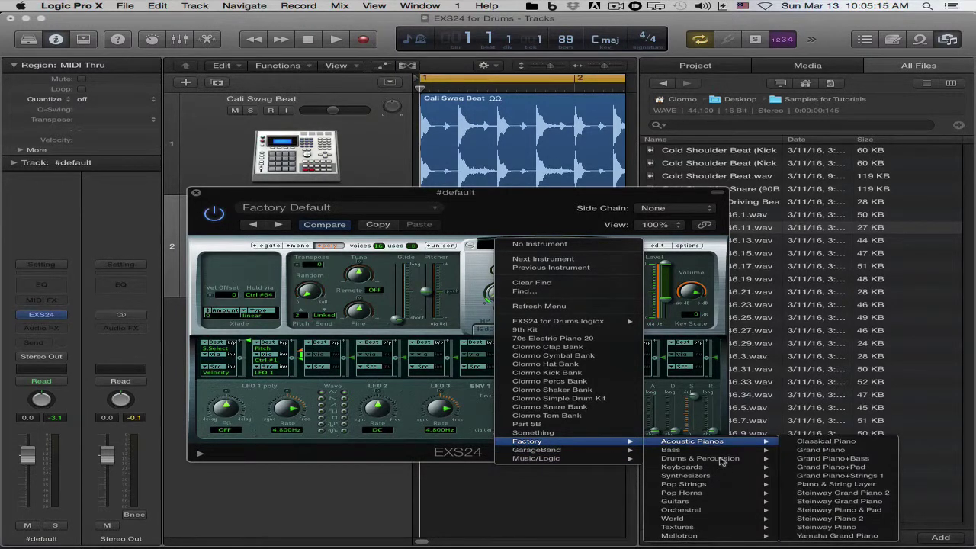
mouse_move(721, 460)
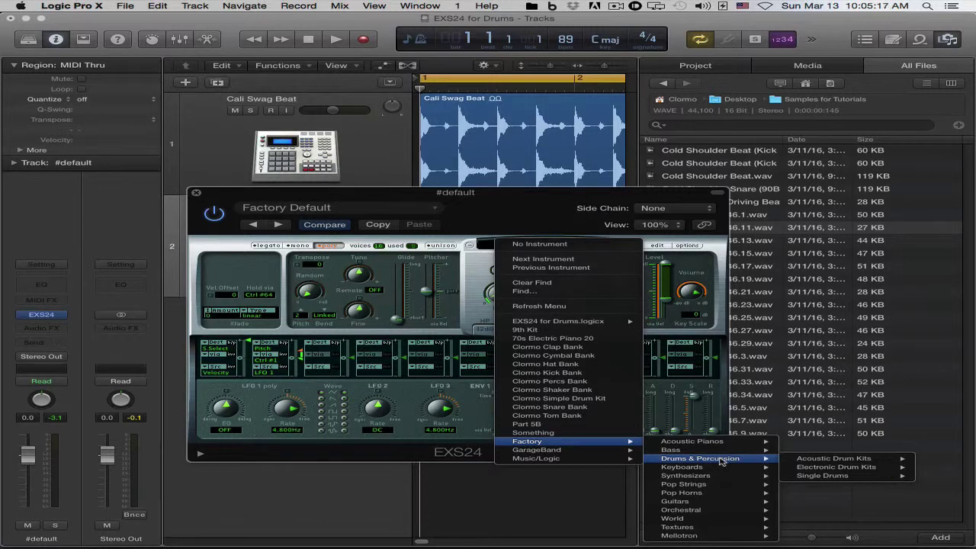
mouse_move(839, 477)
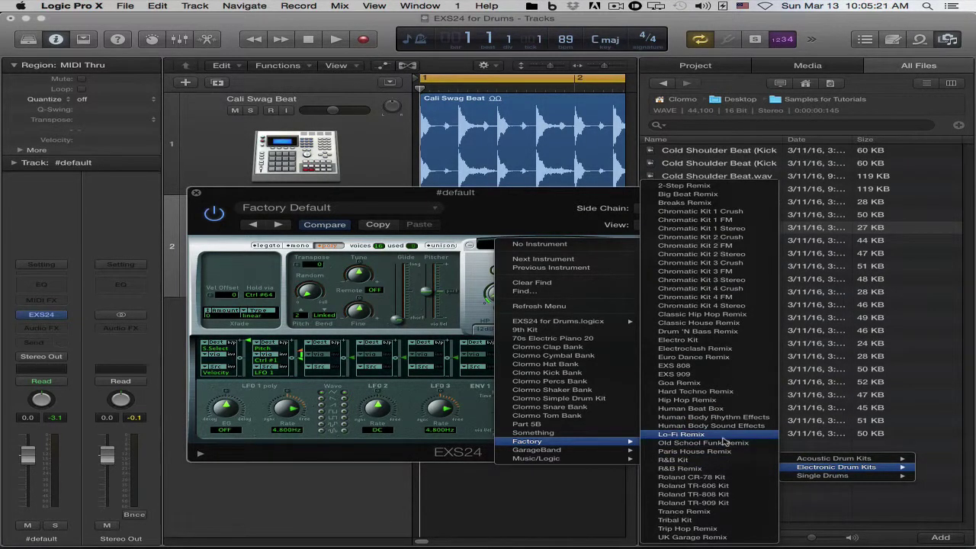
Step: Load the factory EXS 808 kit from the Electronic Drum Kits submenu
click(708, 368)
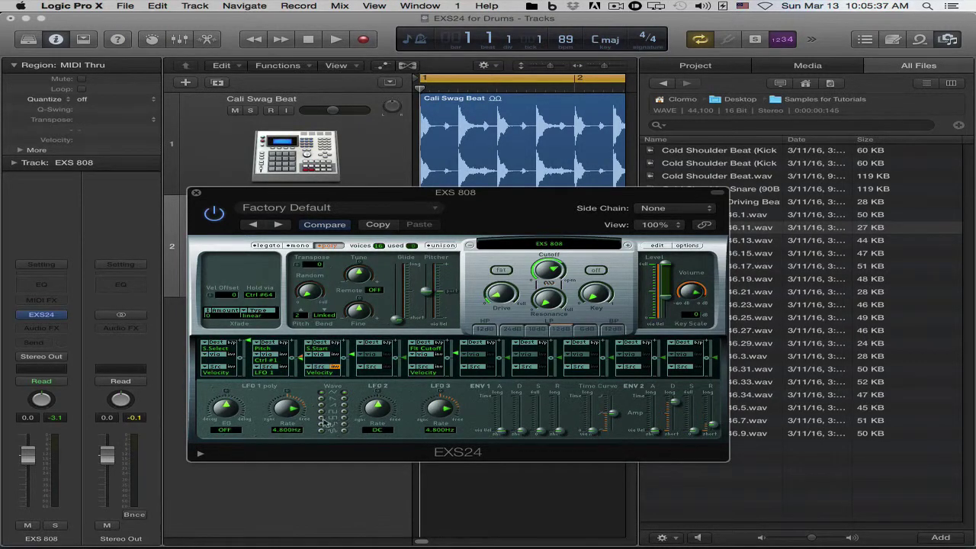
click(656, 246)
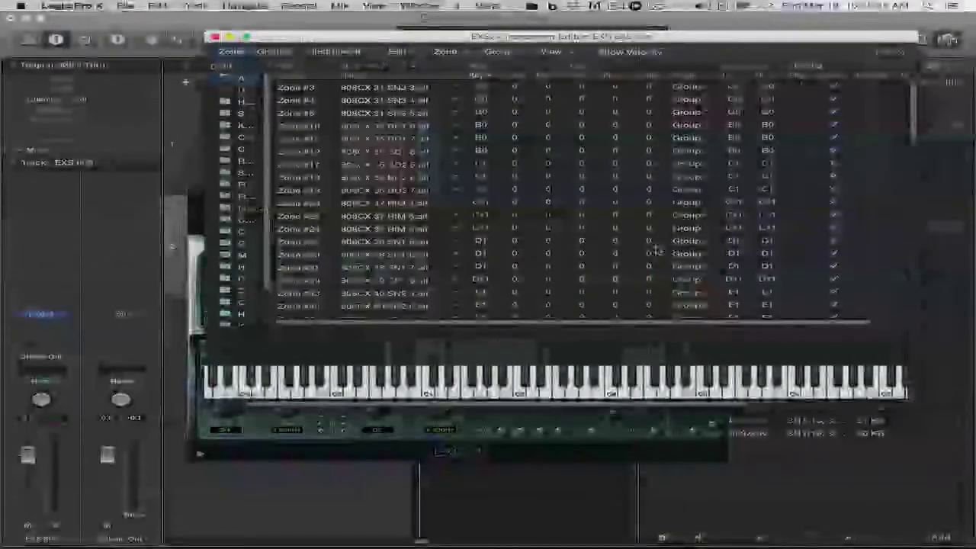
click(395, 391)
click(427, 385)
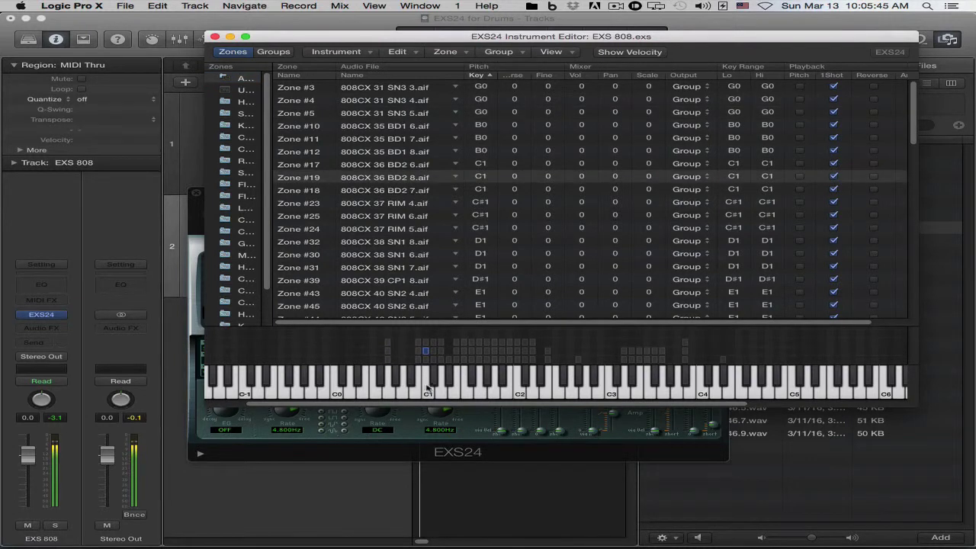
click(419, 382)
drag(439, 381, 722, 385)
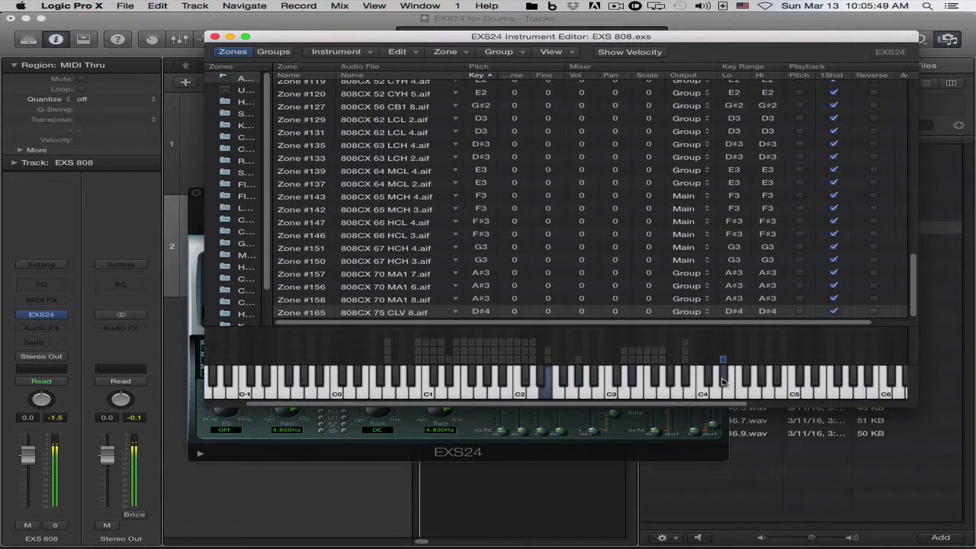
click(215, 36)
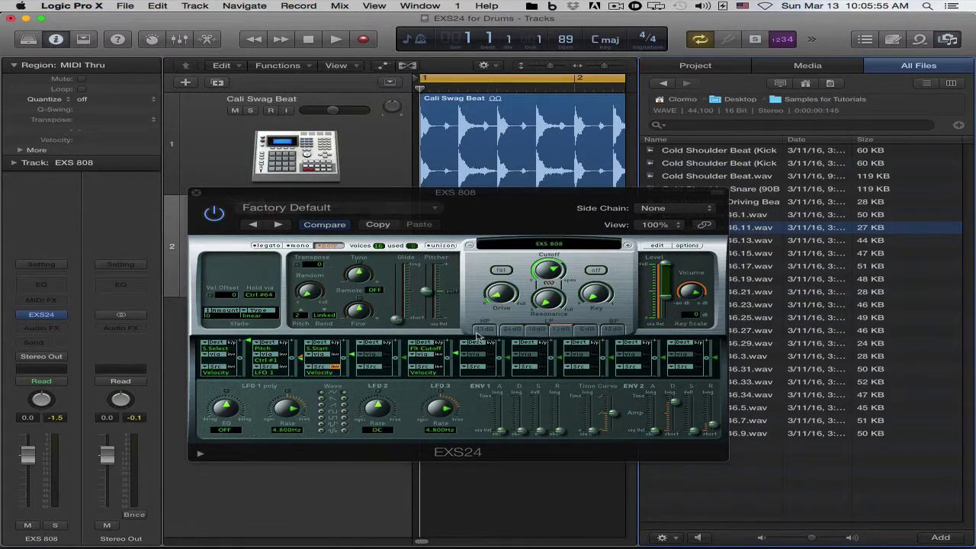
Step: Reset the peak level readouts and lower the EXS 808 channel volume to -7.0 dB
click(133, 417)
mouse_move(27, 456)
mouse_down()
mouse_move(28, 479)
mouse_move(27, 471)
mouse_up()
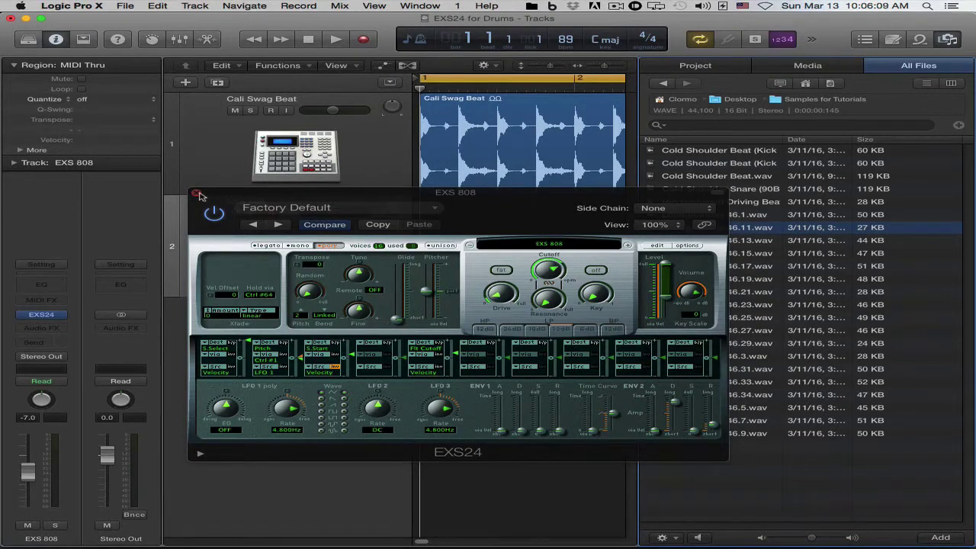
click(590, 246)
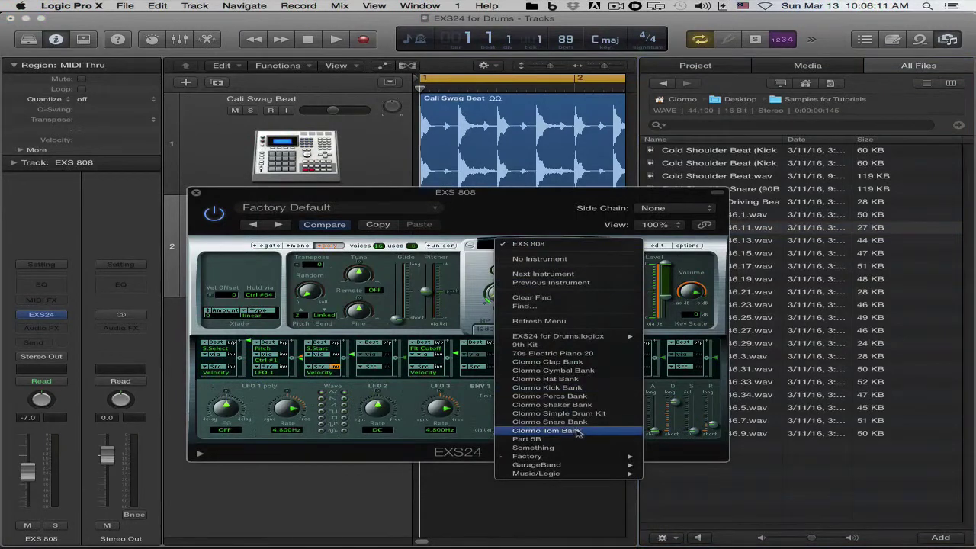
mouse_move(589, 458)
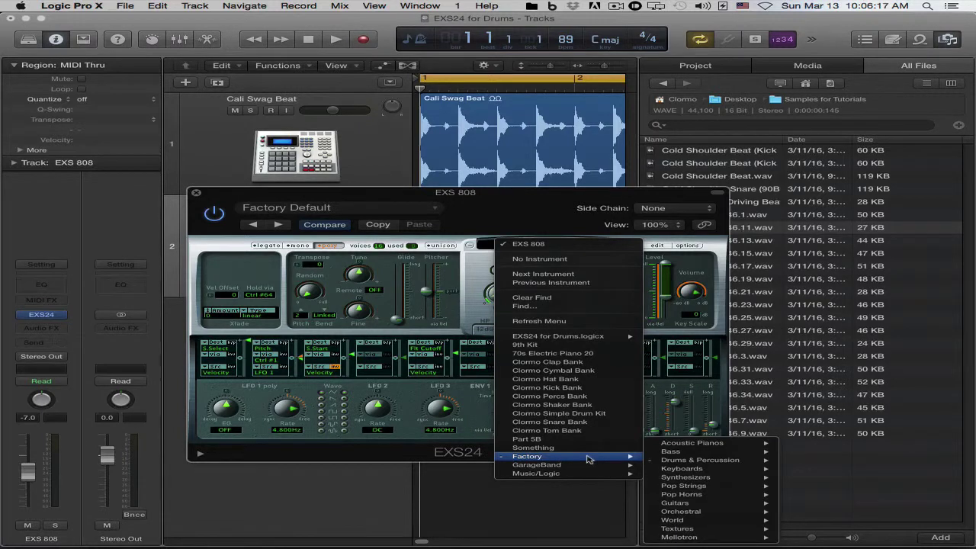
click(396, 455)
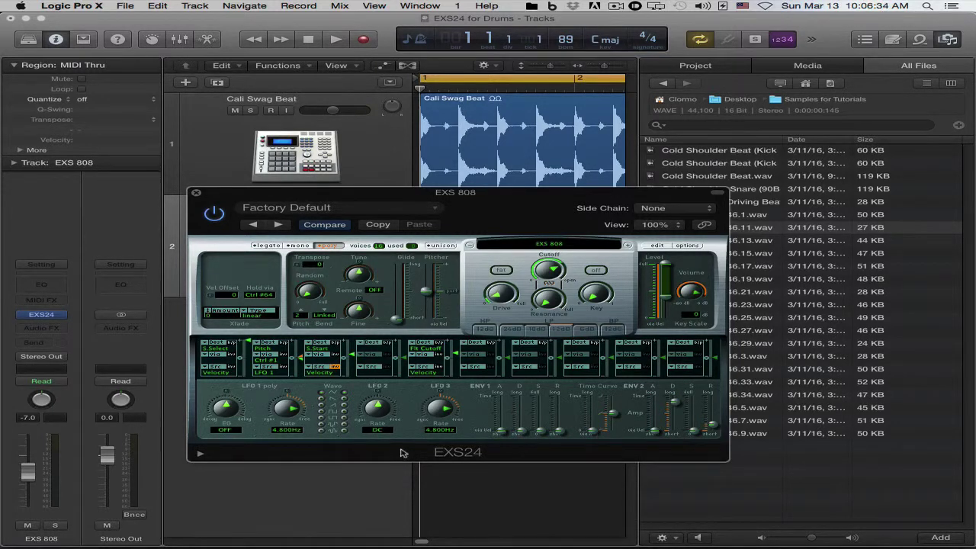
Step: Close the EXS24 window, hide the All Files browser, and mute track 1, Cali Swag Beat
click(197, 196)
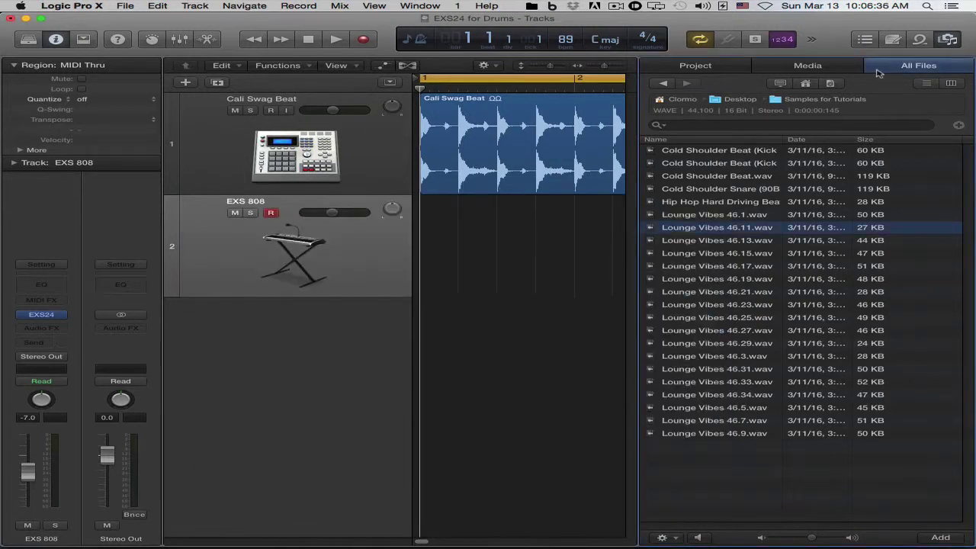
click(948, 38)
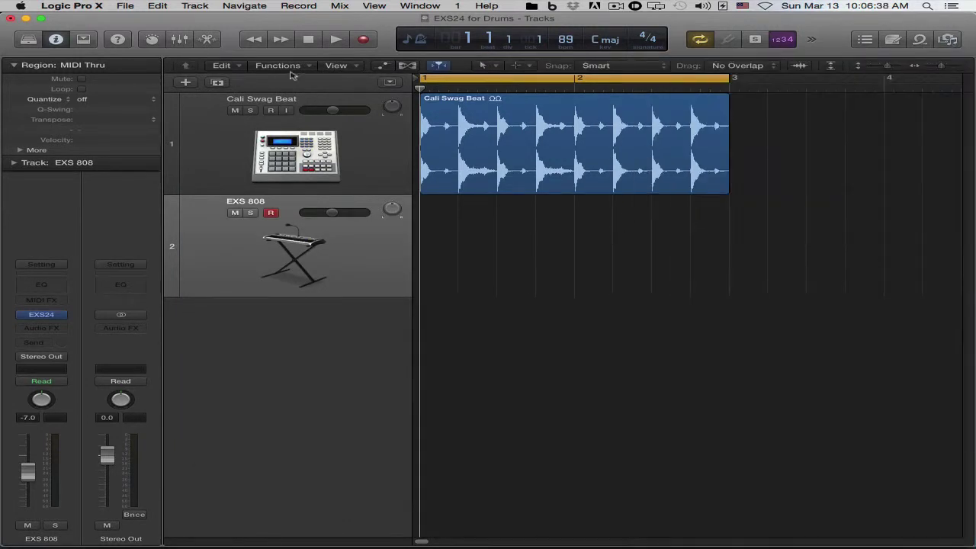
click(235, 111)
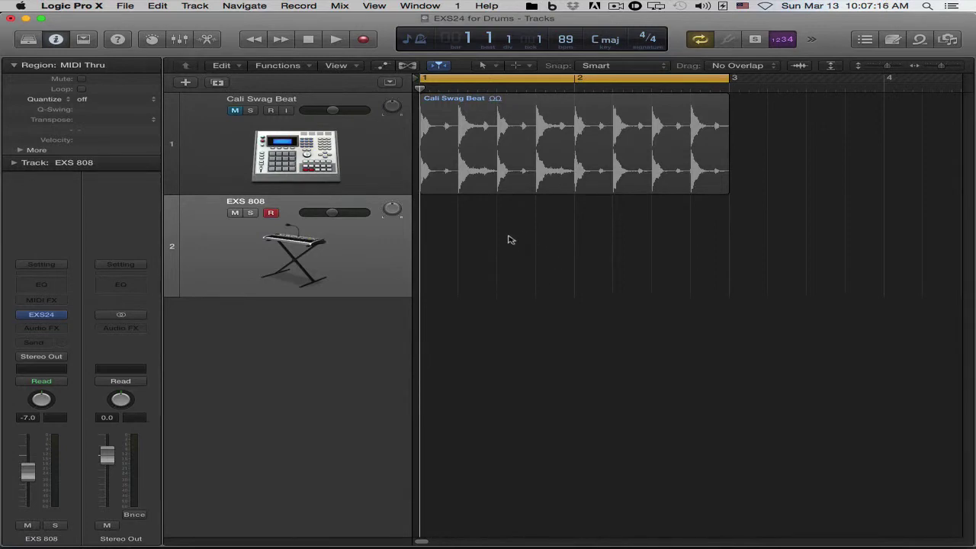
Step: Draw an empty MIDI region on the EXS 808 track spanning bars 1–3 and open it in the Piano Roll
click(531, 66)
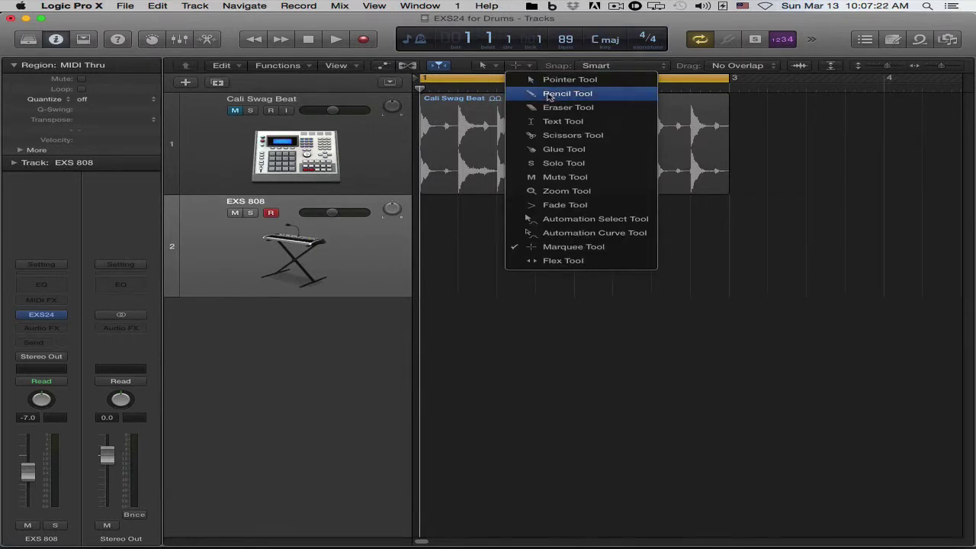
click(567, 93)
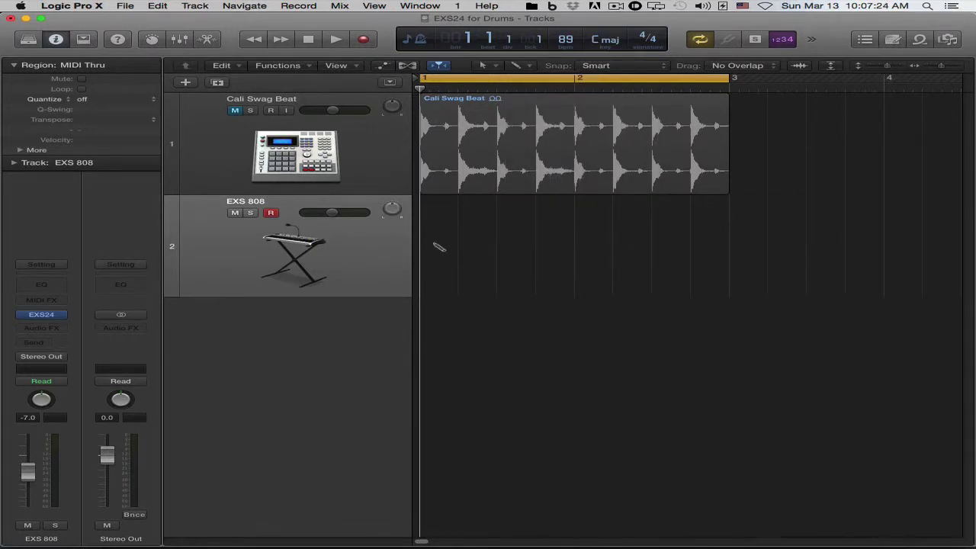
click(436, 244)
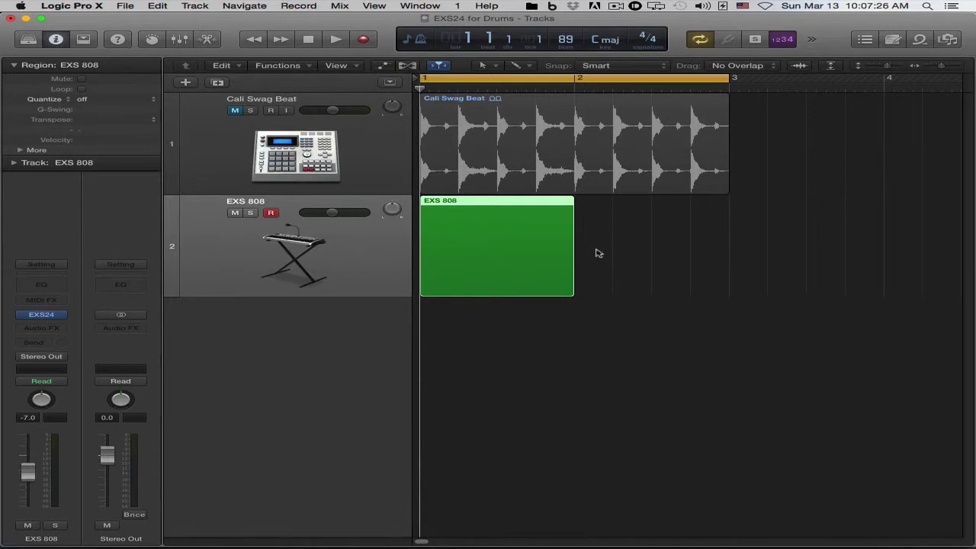
drag(573, 272, 730, 270)
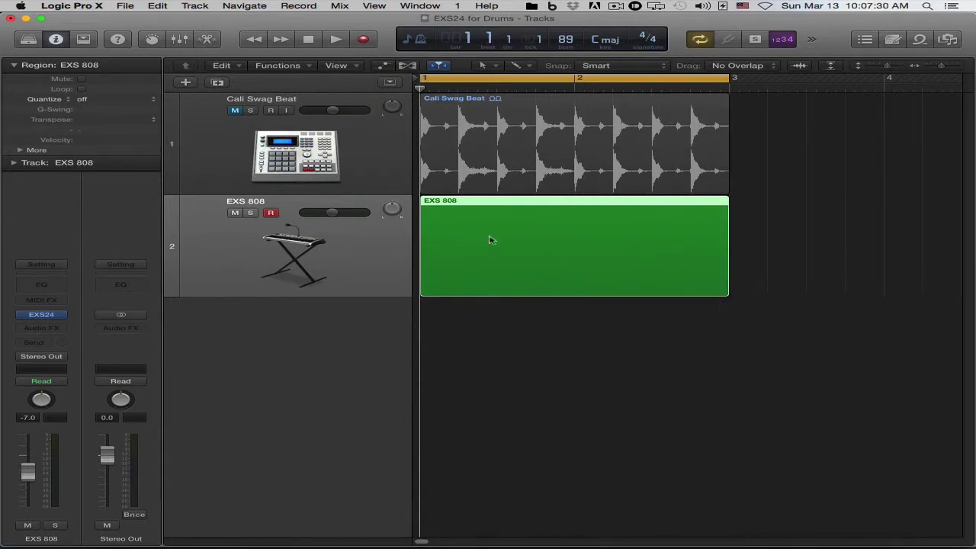
click(302, 219)
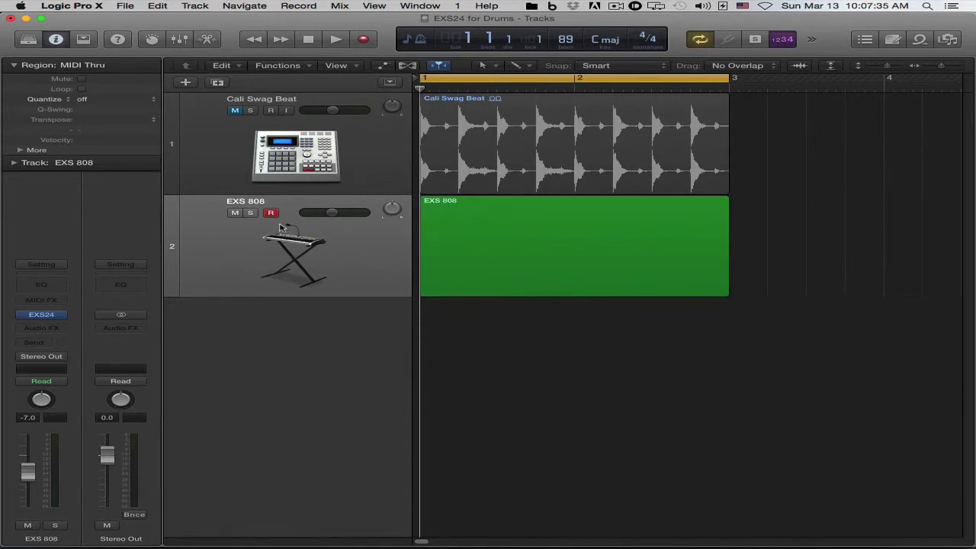
double_click(559, 228)
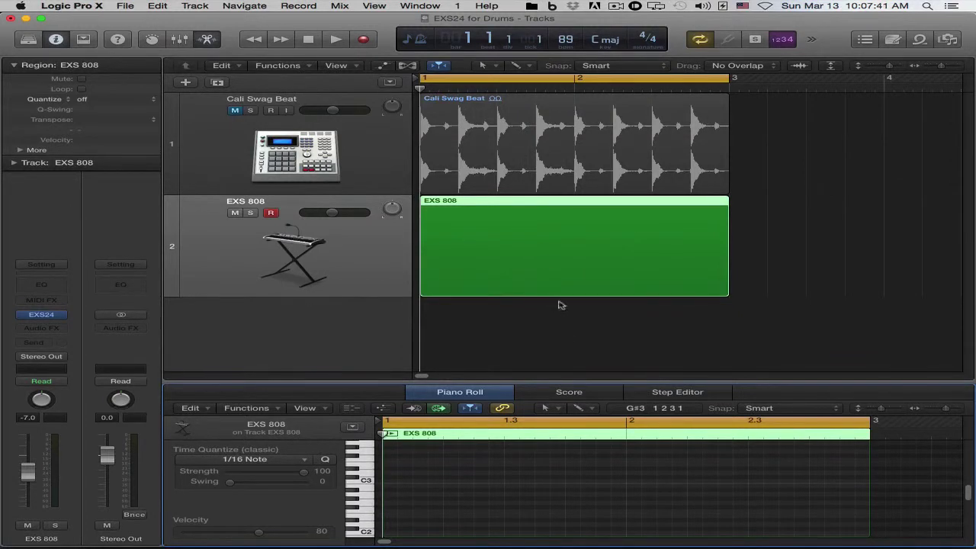
key(p)
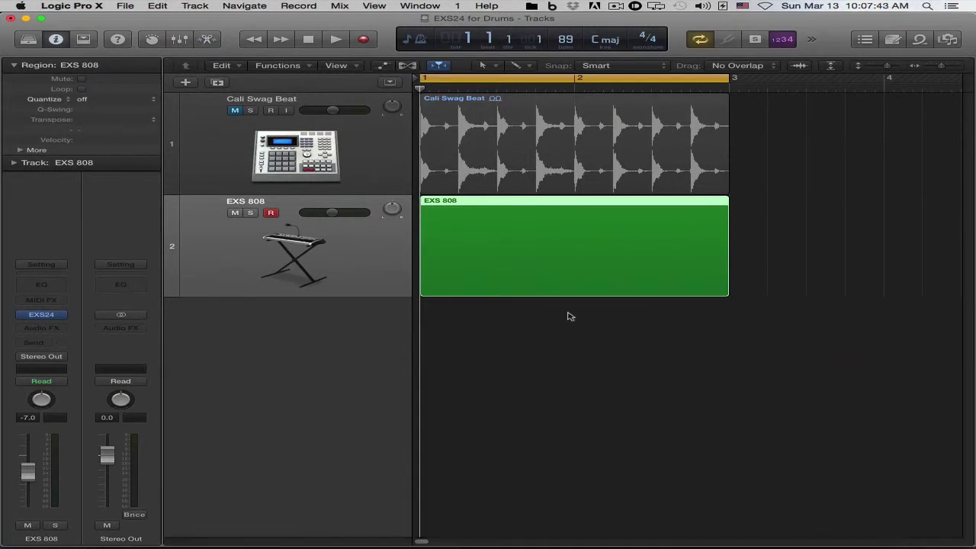
double_click(577, 253)
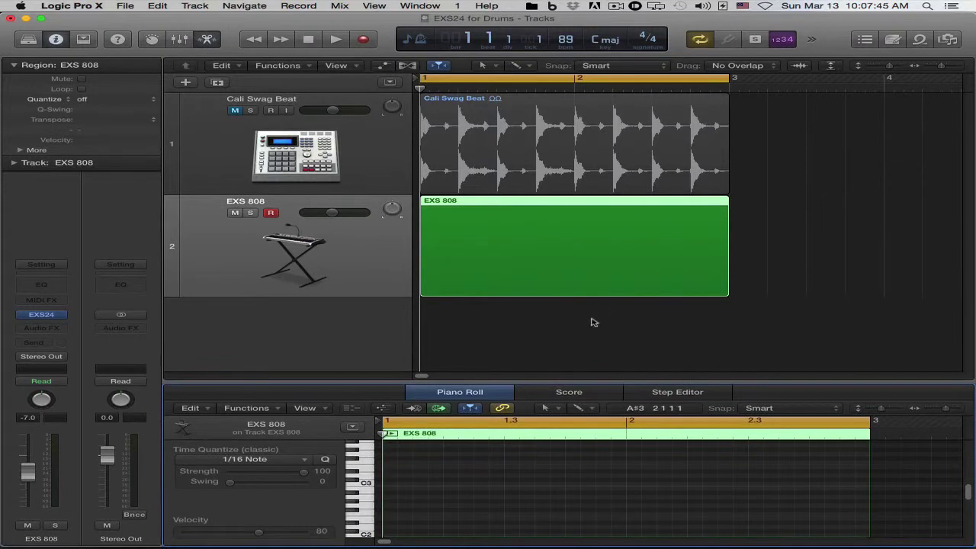
key(p)
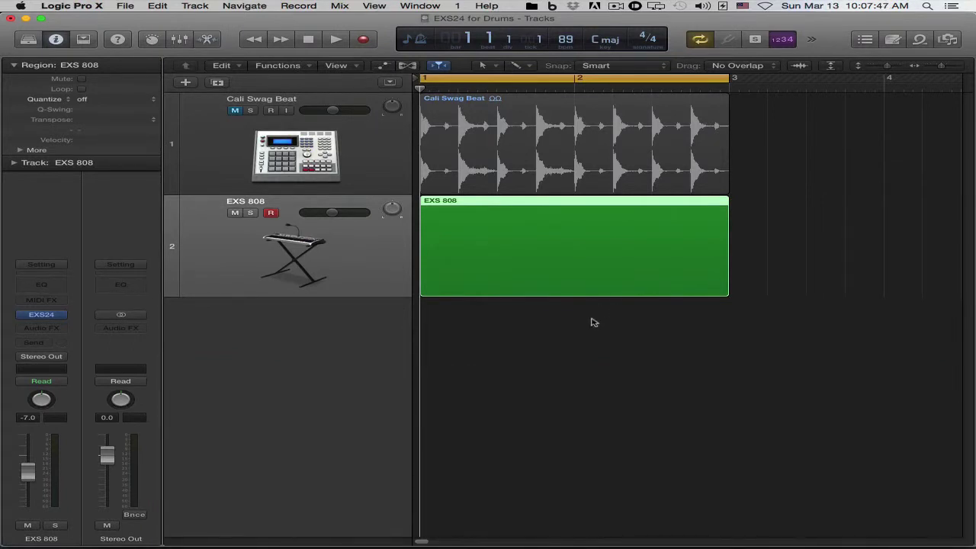
key(p)
key(p)
key(p)
key(p)
key(p)
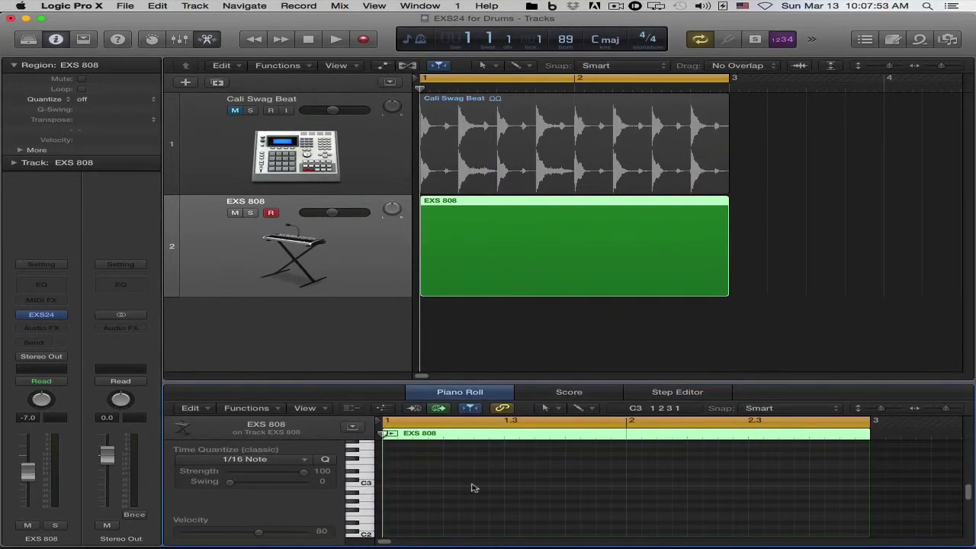
scroll(365, 481, down, 5)
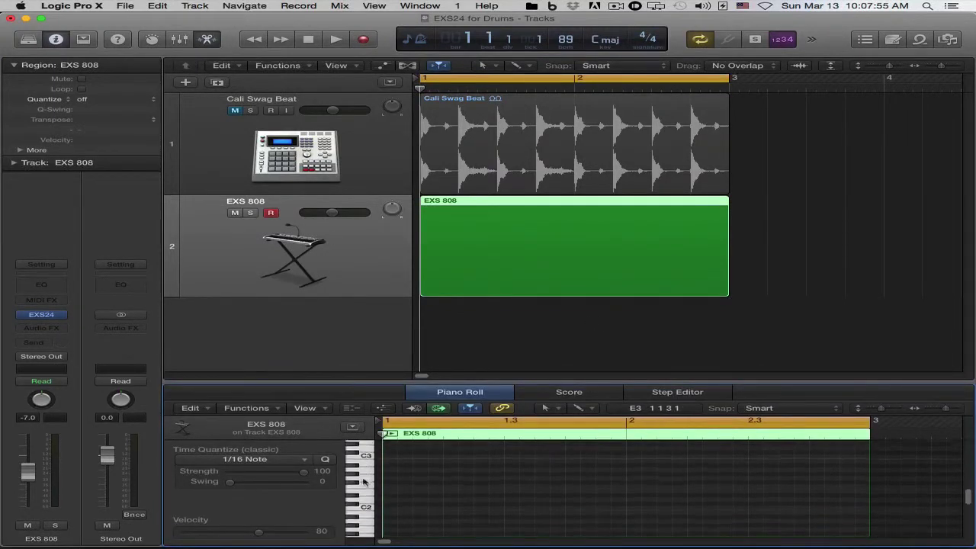
scroll(365, 481, down, 1)
click(358, 497)
click(364, 495)
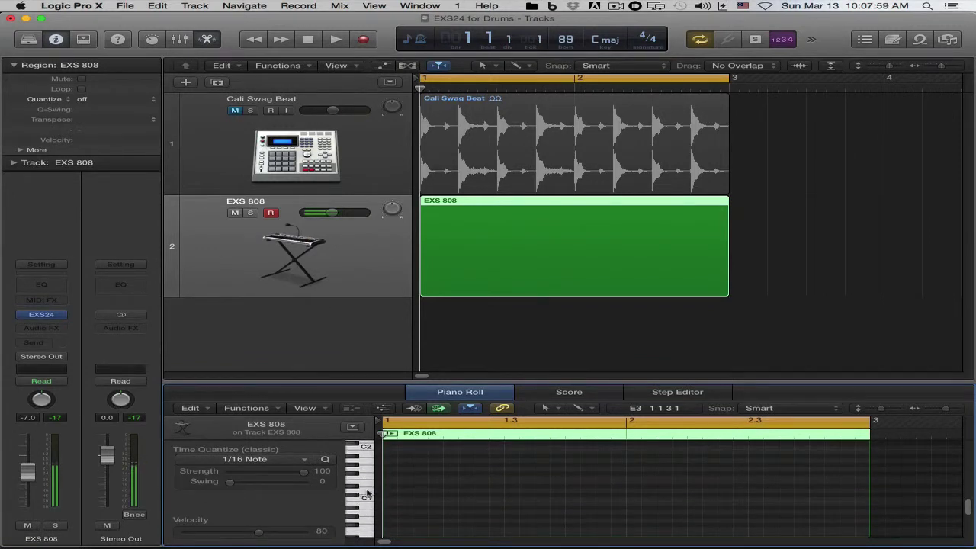
click(358, 488)
click(357, 468)
click(362, 462)
click(369, 453)
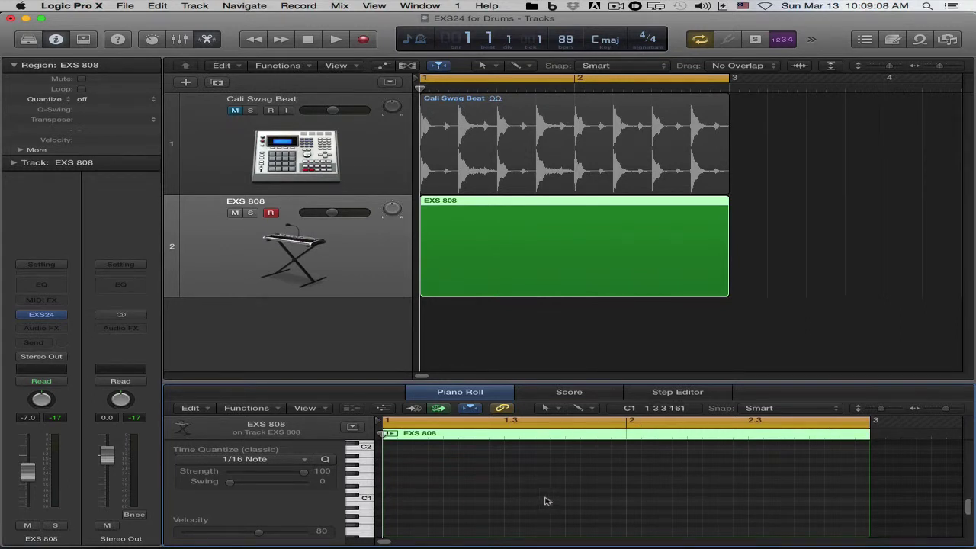
Step: Audition the C1 drum sound, then add four bar-1 notes alternating C1 and a higher key
click(365, 500)
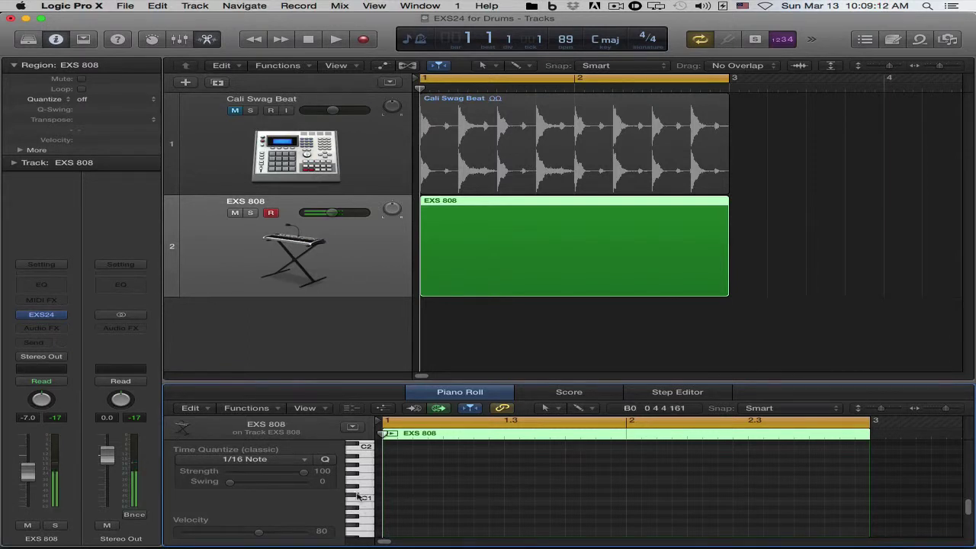
click(366, 499)
click(369, 499)
click(369, 499)
click(389, 500)
click(450, 491)
click(511, 499)
click(569, 489)
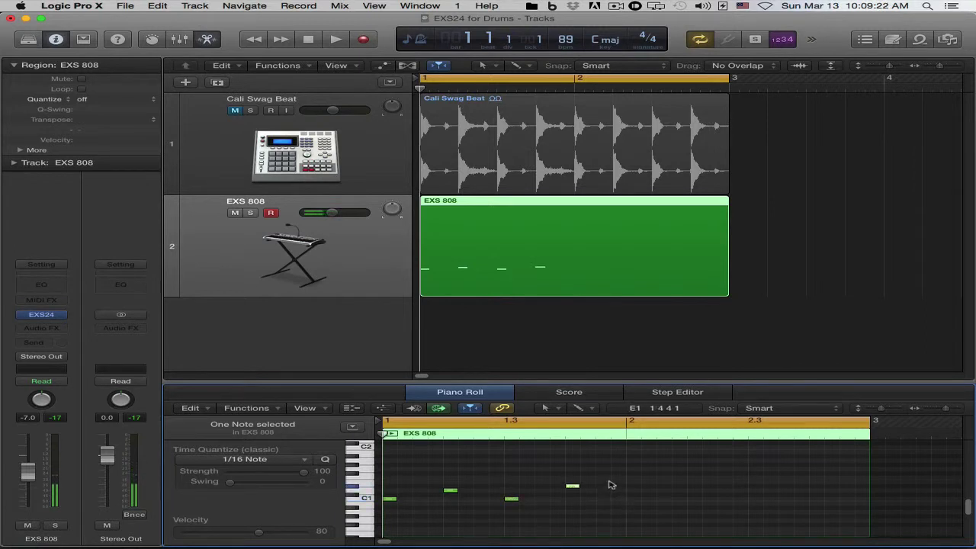
Step: Add four alternating C1 and higher notes across bar 2, then play the eight-note pattern
click(633, 499)
click(694, 486)
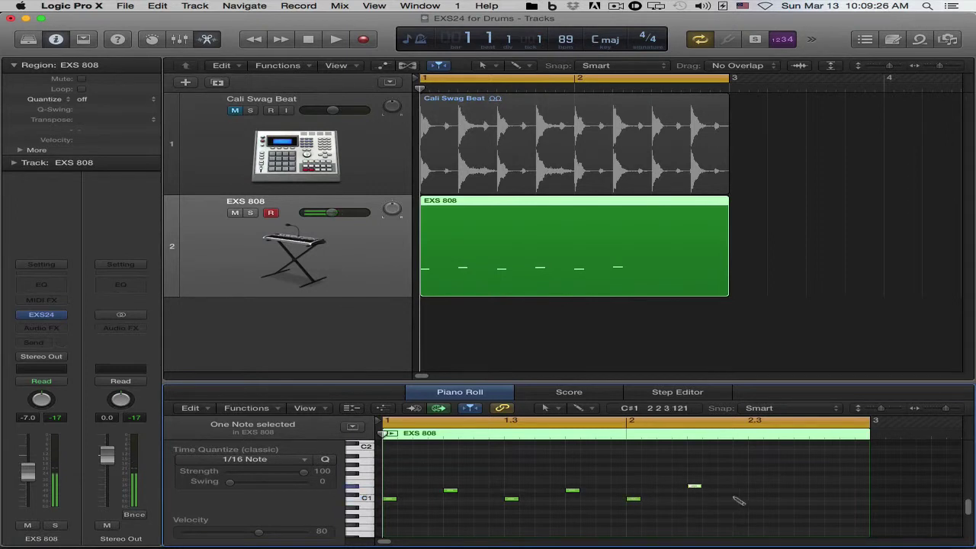
click(755, 498)
click(815, 491)
click(694, 488)
key(space)
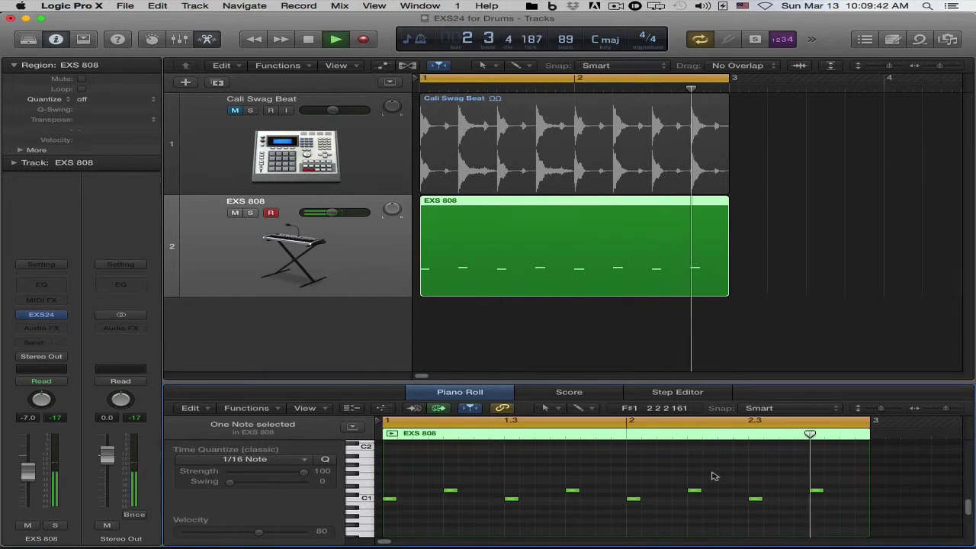
key(space)
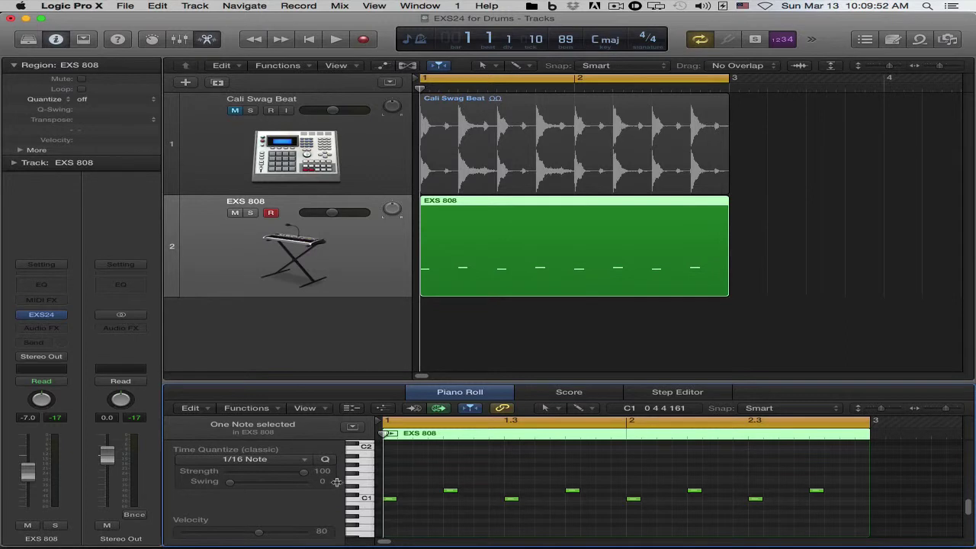
mouse_move(44, 316)
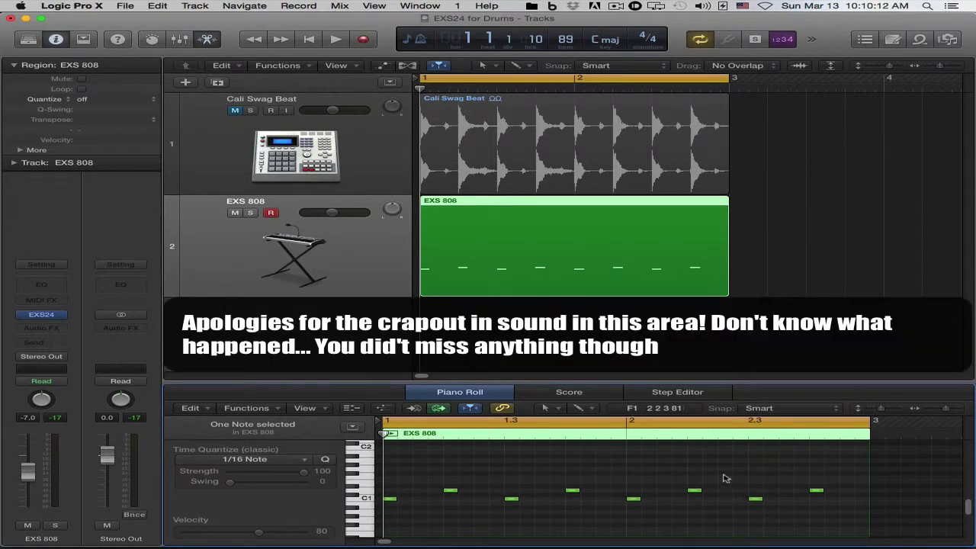
Step: Add four extra C1 notes across bars 1 and 2 and play the pattern back
click(421, 500)
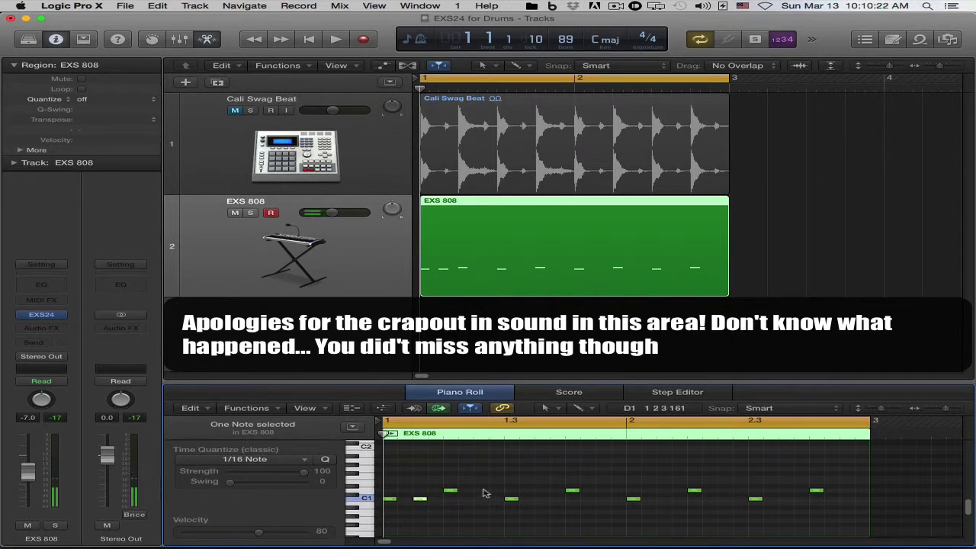
click(532, 500)
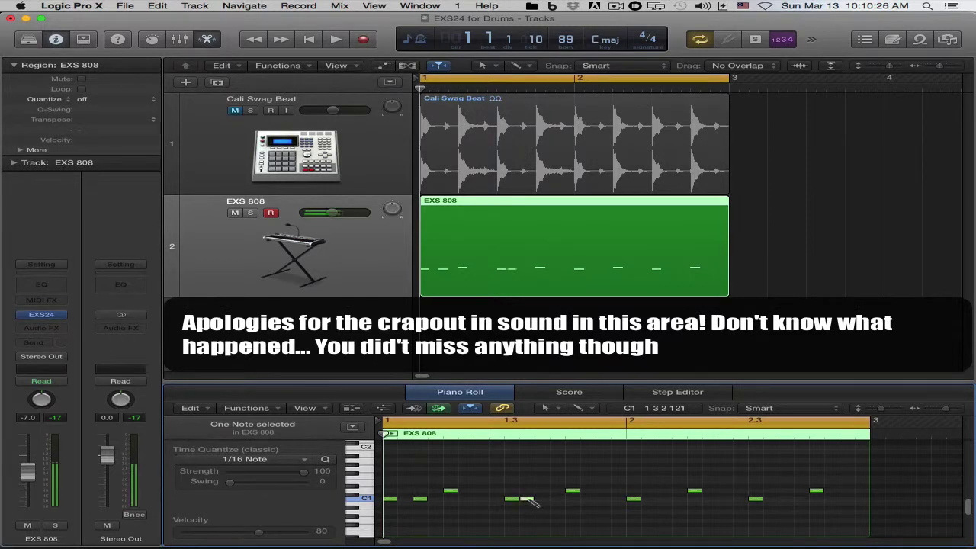
click(790, 501)
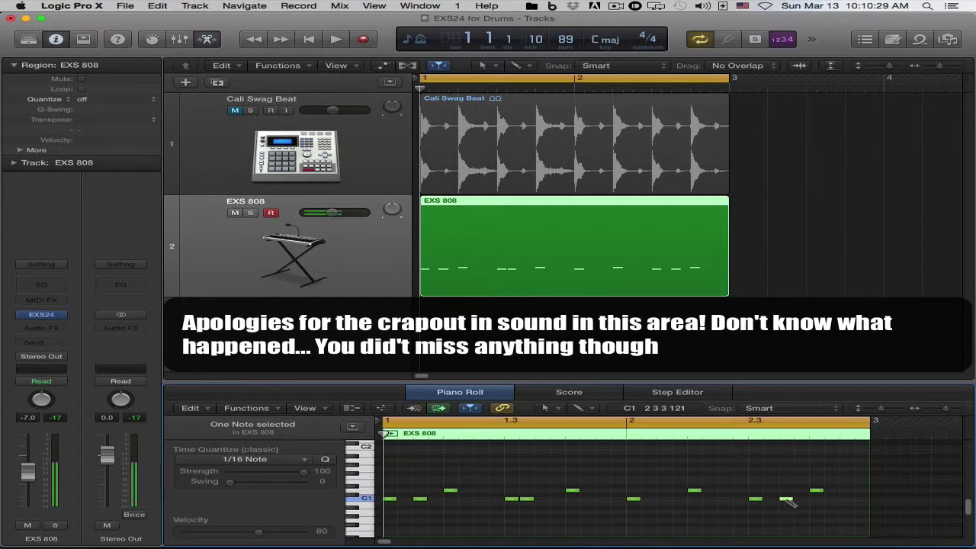
click(850, 500)
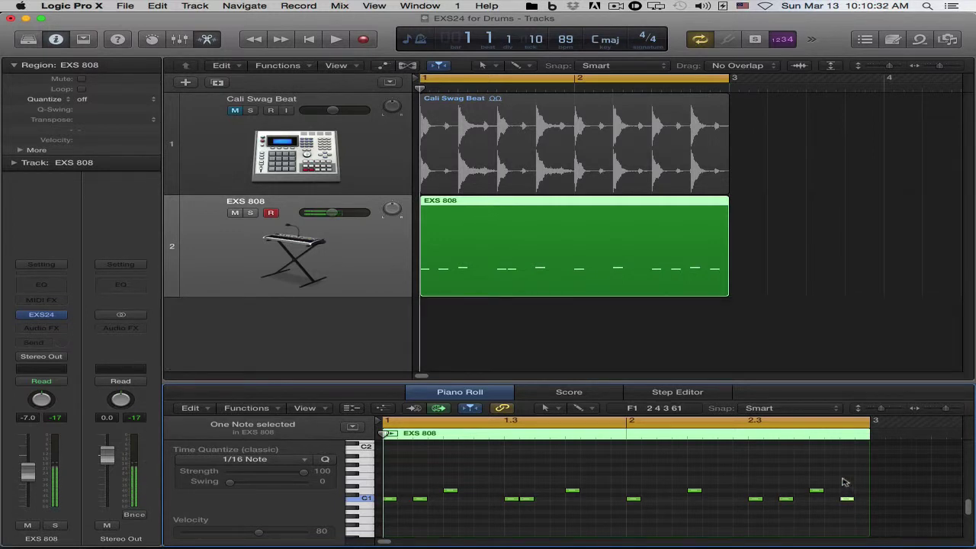
key(space)
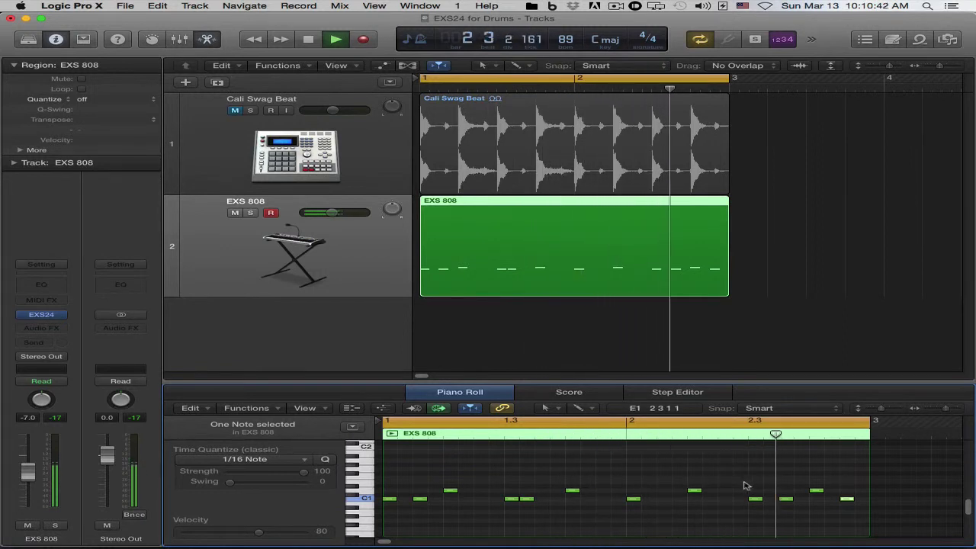
Step: Add four more higher-key notes, then stop playback with the playhead back at the start
super+click(678, 490)
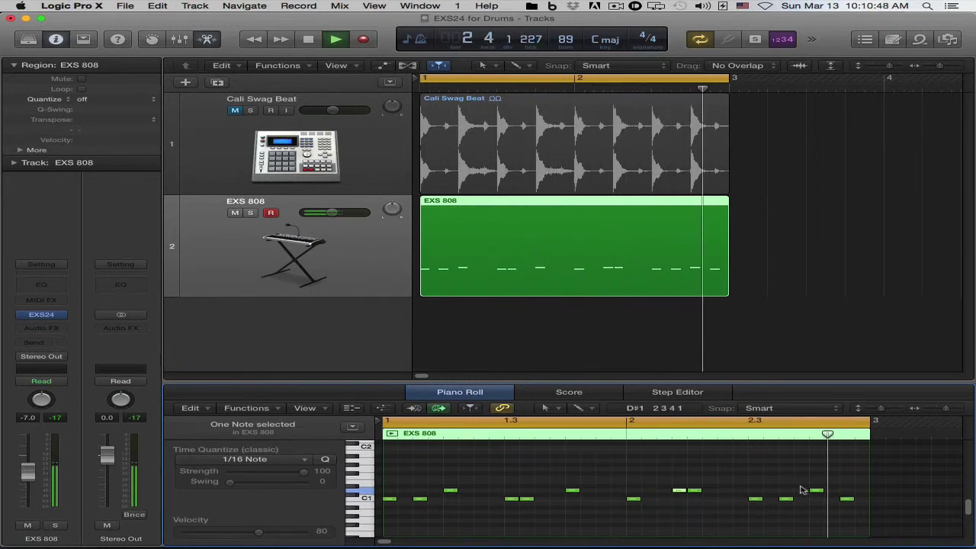
super+click(862, 491)
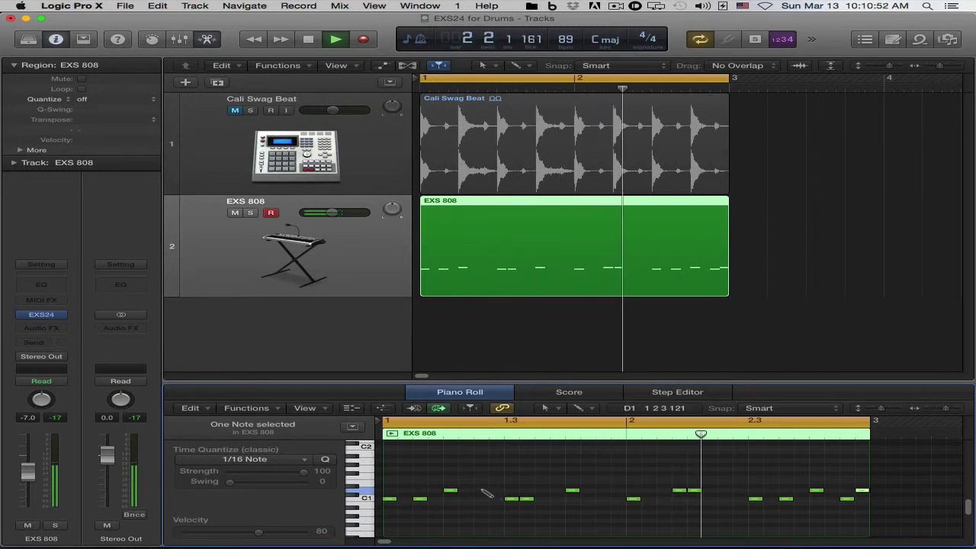
super+click(602, 491)
super+click(633, 491)
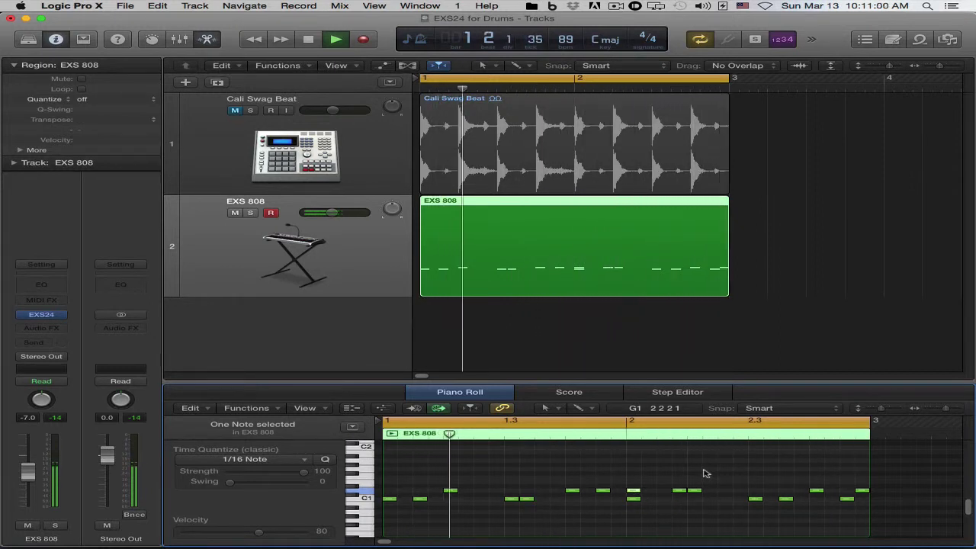
key(space)
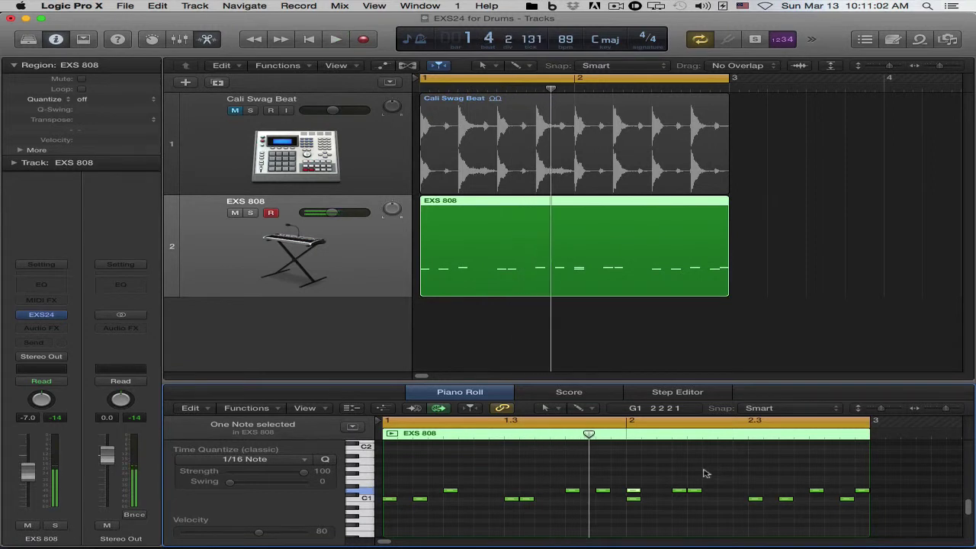
key(Return)
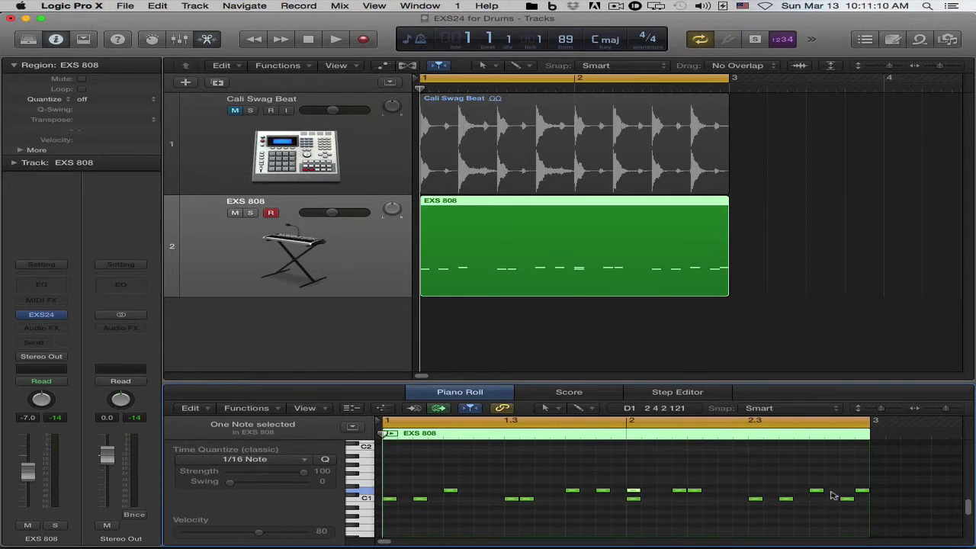
Step: Deselect the note and add one more note between the existing pattern notes
click(668, 471)
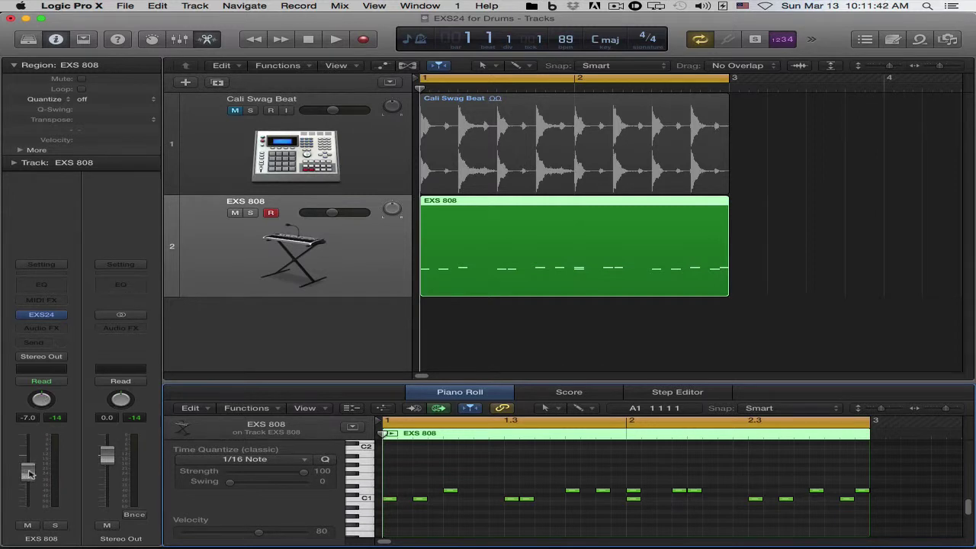
super+click(602, 489)
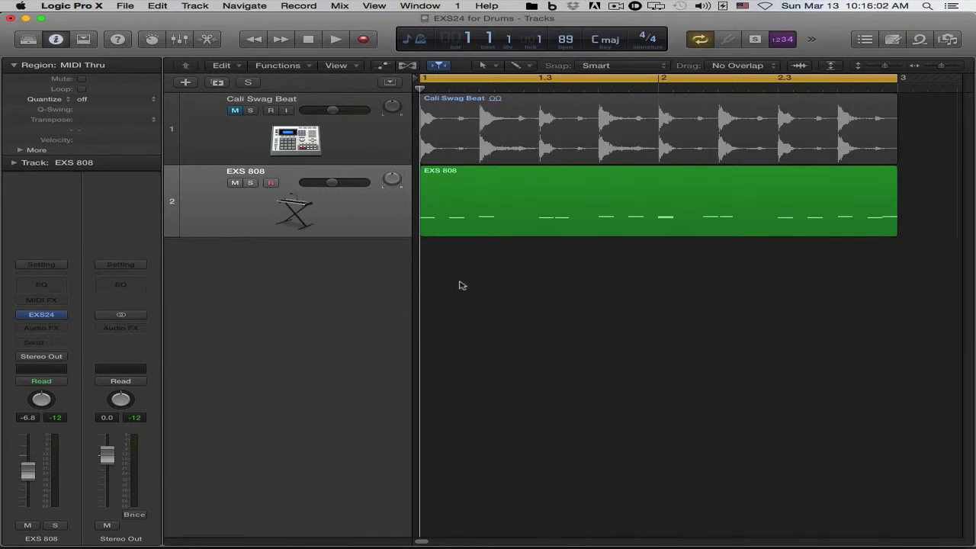
Step: Separate the EXS 808 region by note pitch onto separate tracks
click(603, 183)
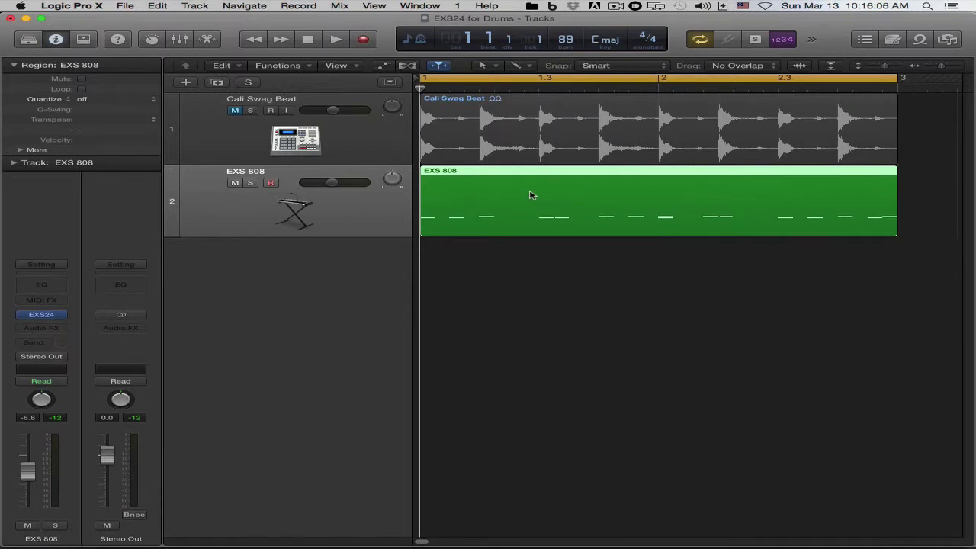
right_click(576, 192)
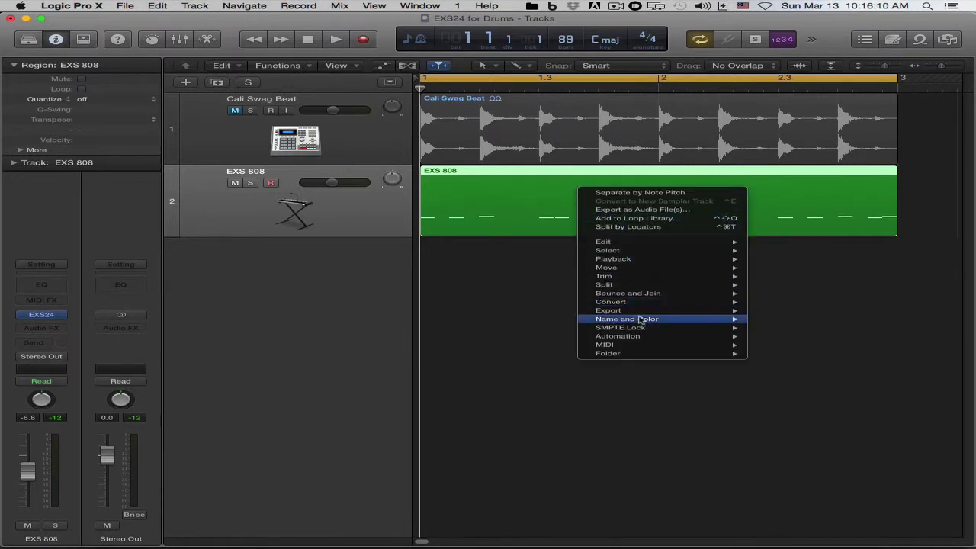
mouse_move(634, 346)
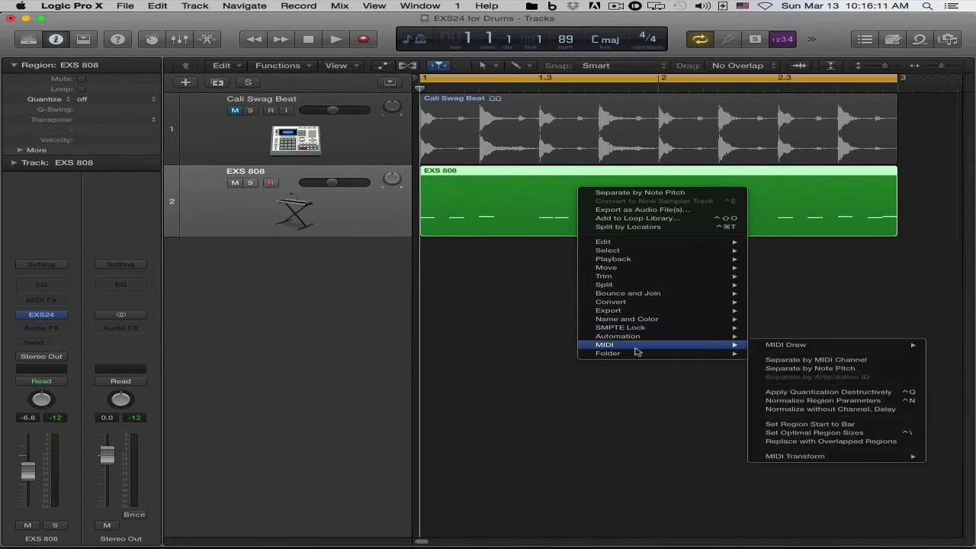
click(806, 370)
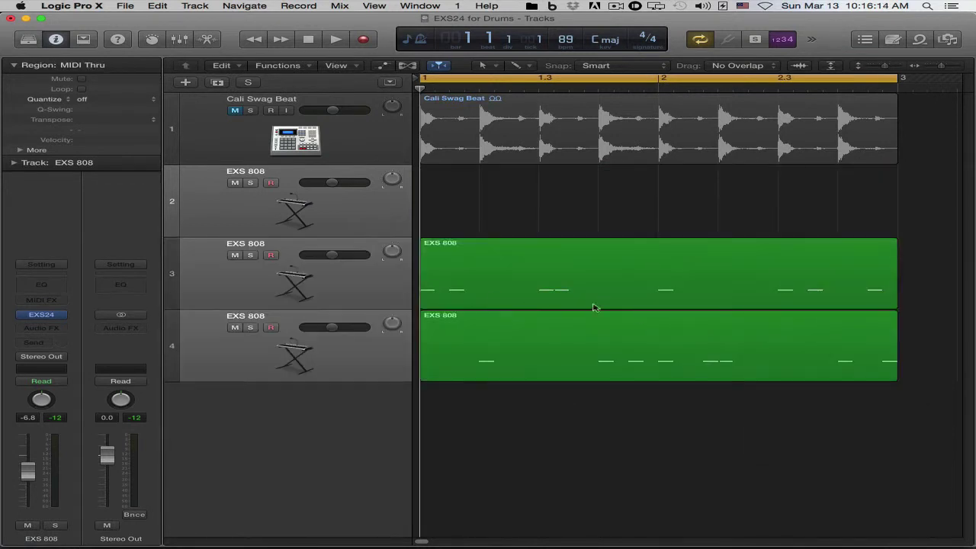
Step: Create a new EXS 808 track at the bottom and move the track 3 region onto it
click(389, 285)
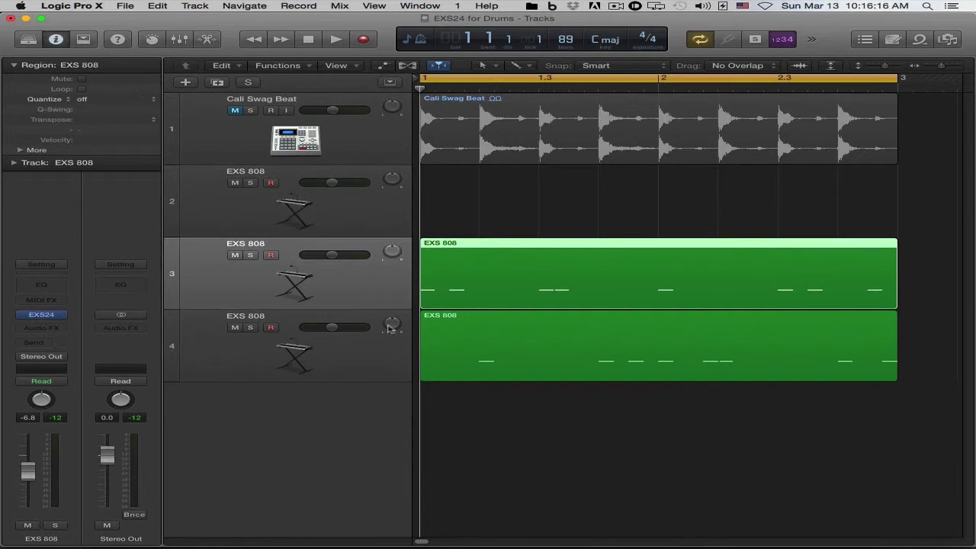
click(387, 340)
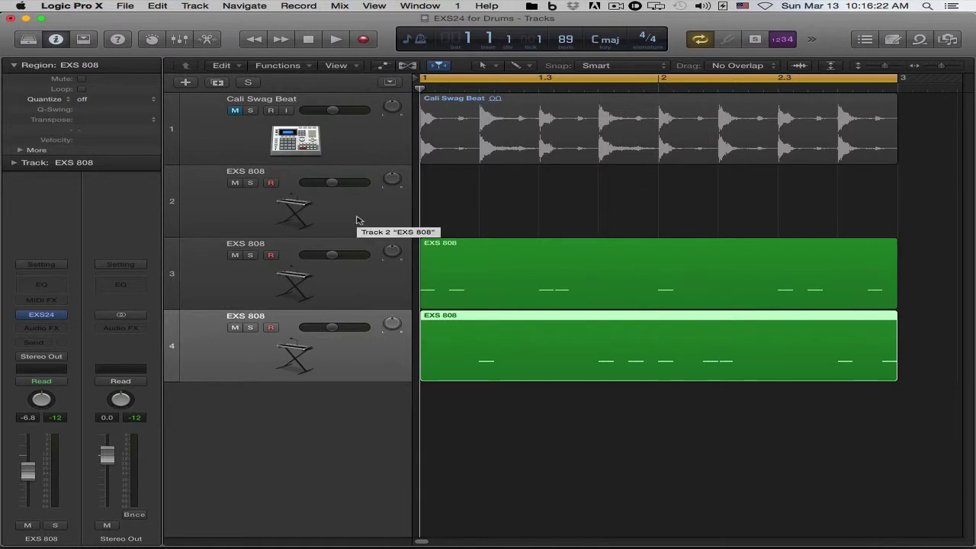
click(364, 283)
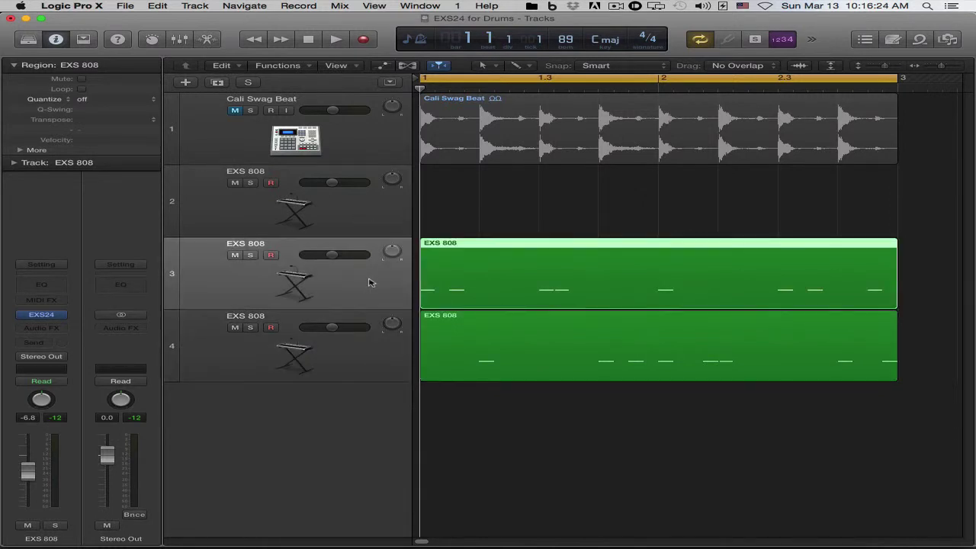
click(374, 358)
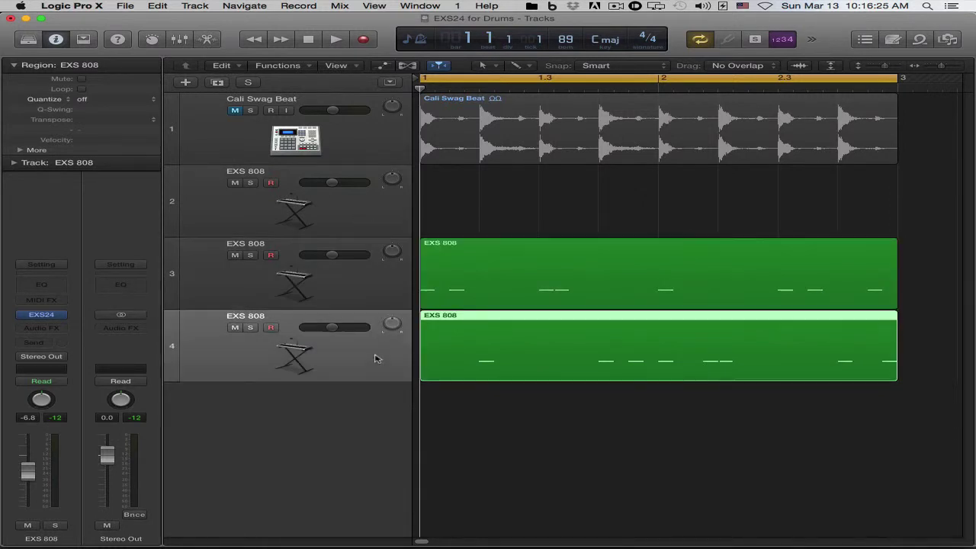
click(366, 214)
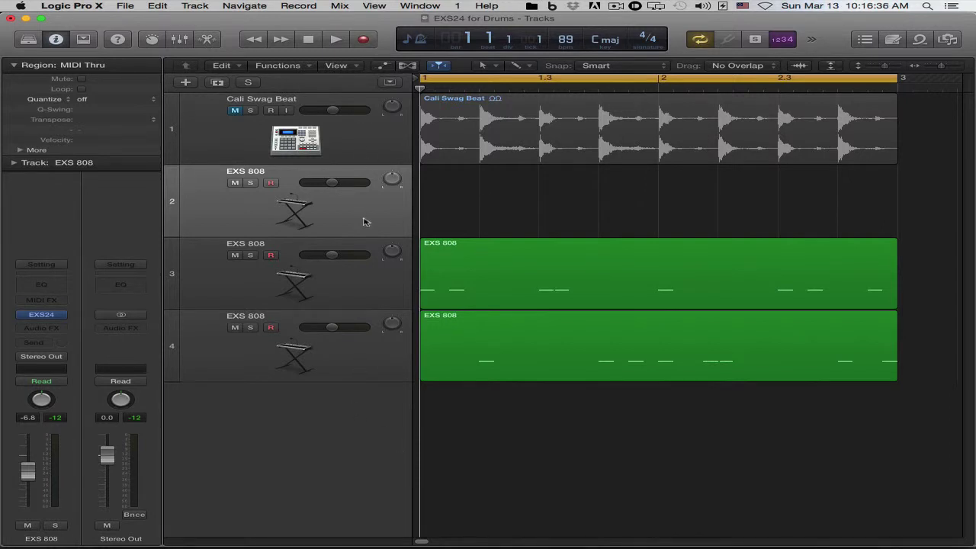
click(353, 286)
click(356, 353)
click(366, 218)
click(219, 82)
drag(353, 294, 367, 478)
drag(530, 279, 490, 399)
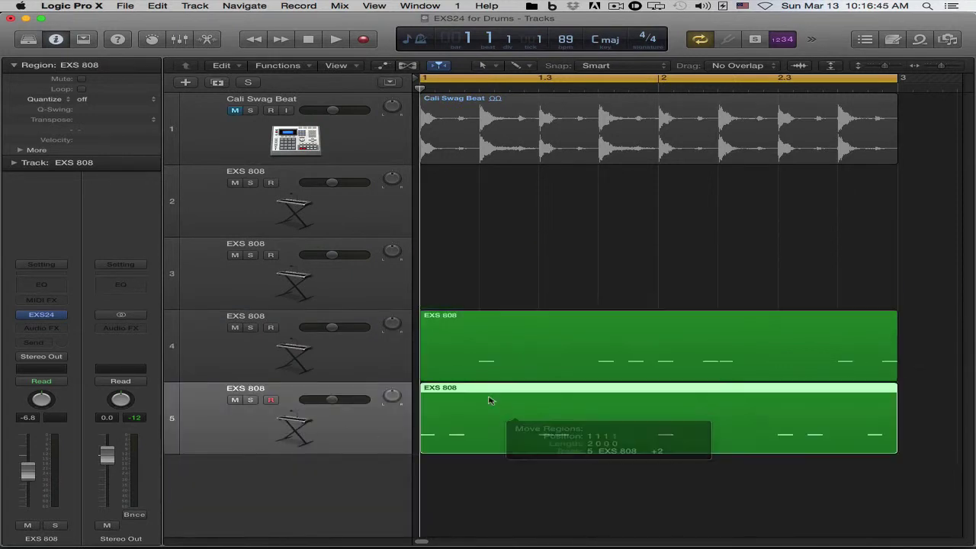
Step: Create an Inst 3 instrument track and move the track 4 region onto it
double_click(351, 469)
drag(516, 347, 503, 488)
scroll(542, 336, down, 2)
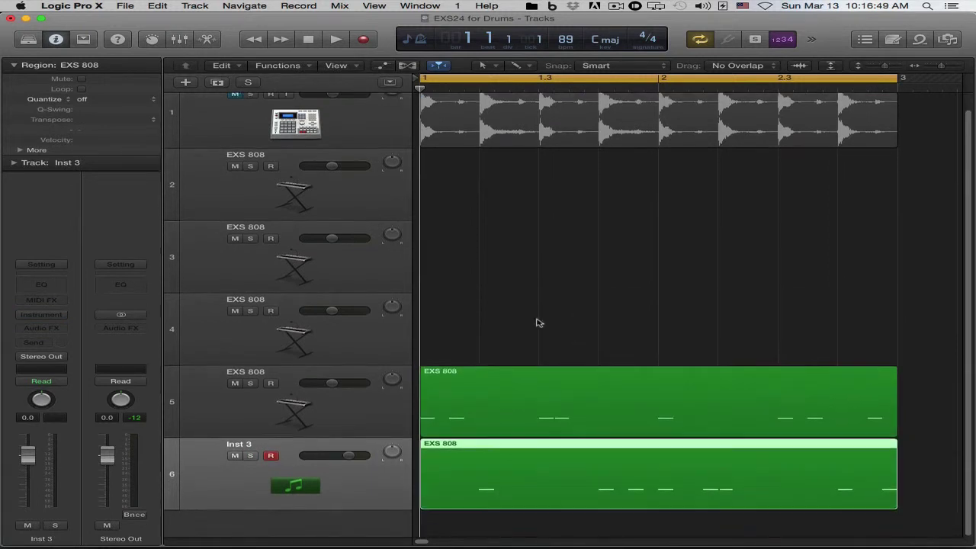
Step: Delete the empty tracks 4, 3 and 2, then reselect the EXS 808 track
click(360, 333)
key(super+BackSpace)
click(371, 273)
key(super+BackSpace)
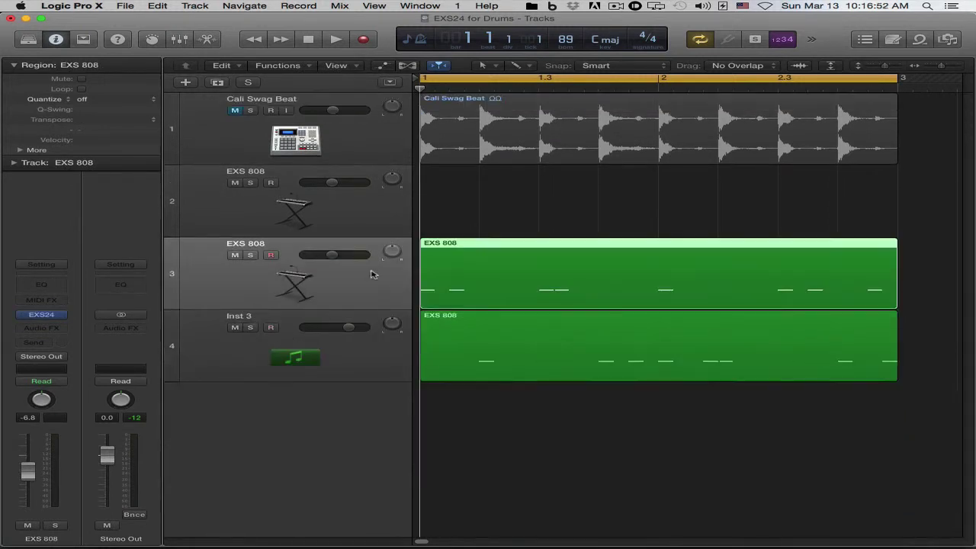
click(372, 206)
key(super+BackSpace)
click(498, 379)
click(345, 285)
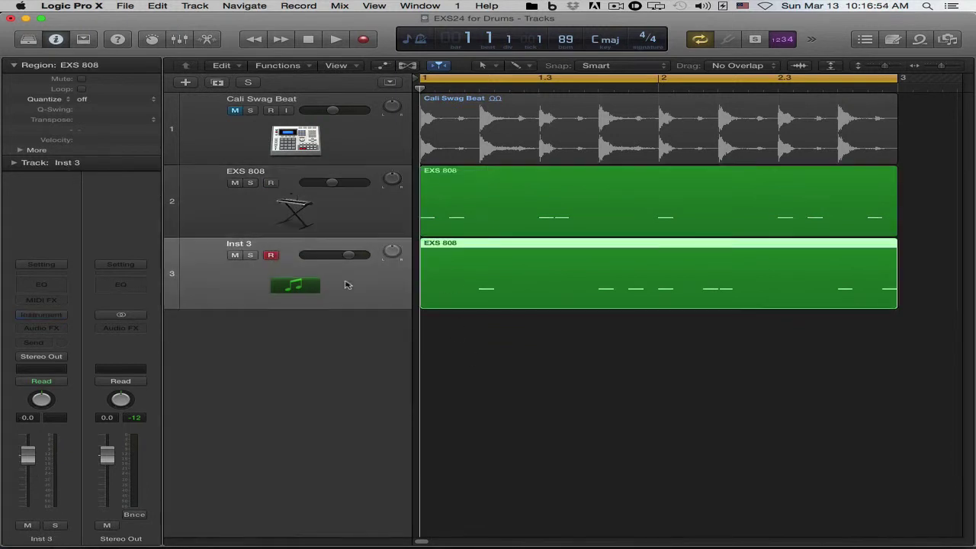
click(360, 217)
click(365, 282)
click(466, 197)
click(363, 222)
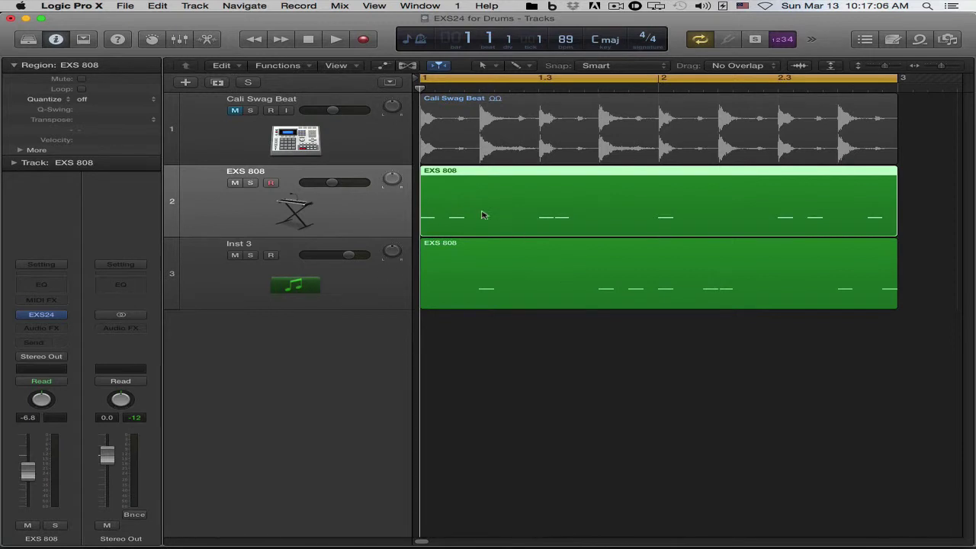
Step: Add a Channel EQ with the Low End Kick preset to the EXS 808 track
click(380, 298)
click(375, 214)
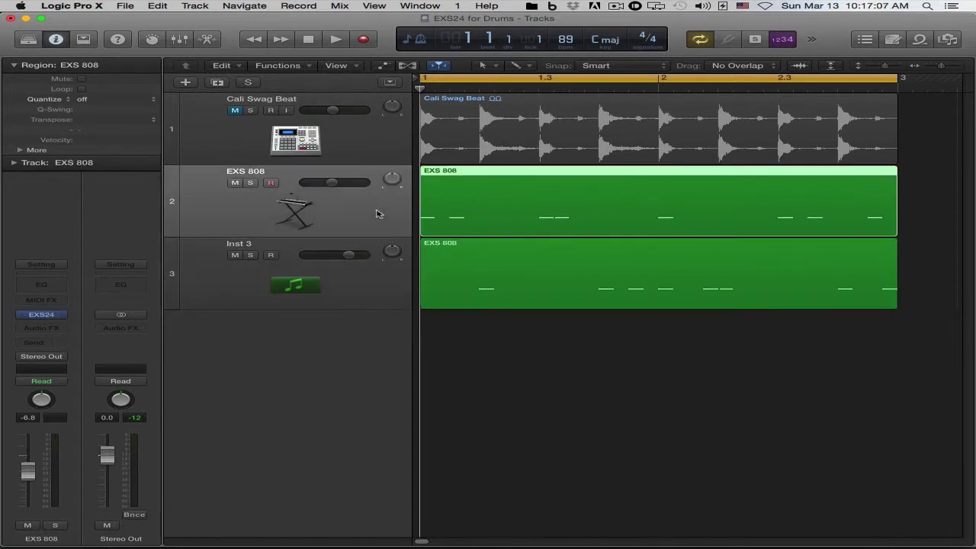
click(37, 286)
click(212, 62)
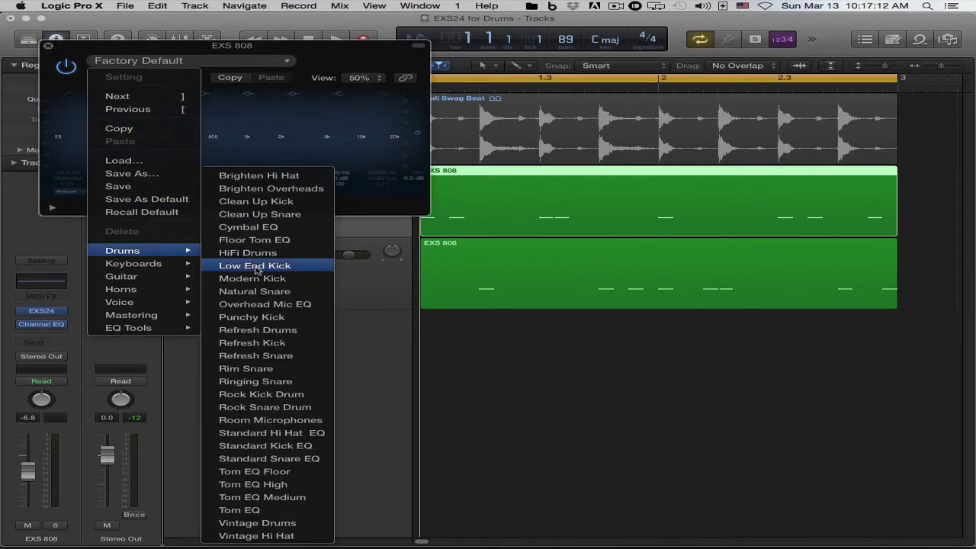
key(Escape)
click(107, 78)
click(47, 46)
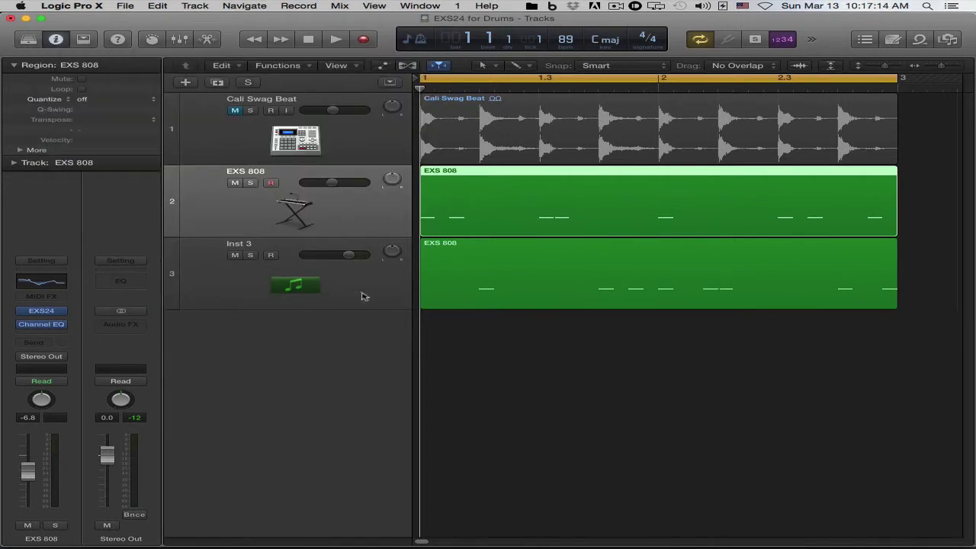
Step: Add a Channel EQ with the Standard Snare EQ preset to the Inst 3 track
key(Down)
click(53, 286)
click(212, 62)
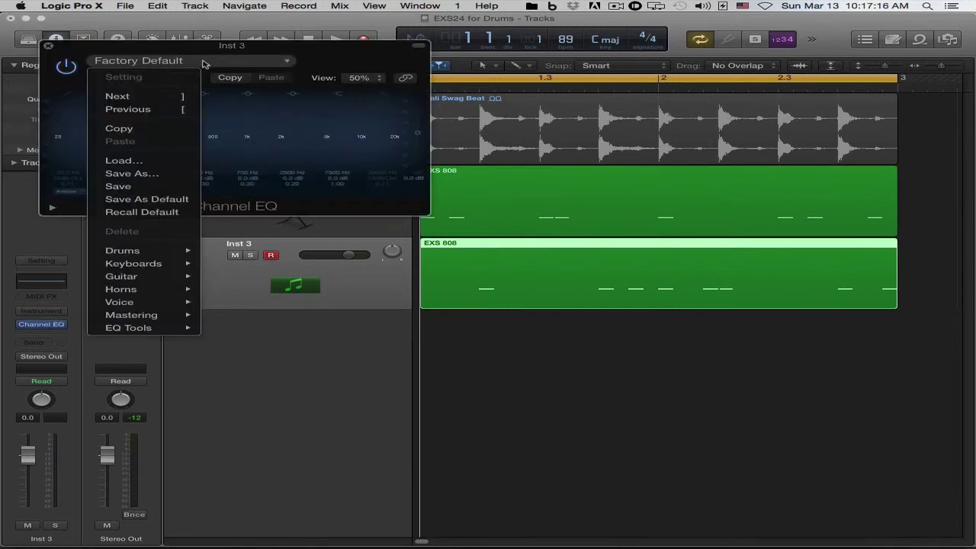
mouse_move(145, 251)
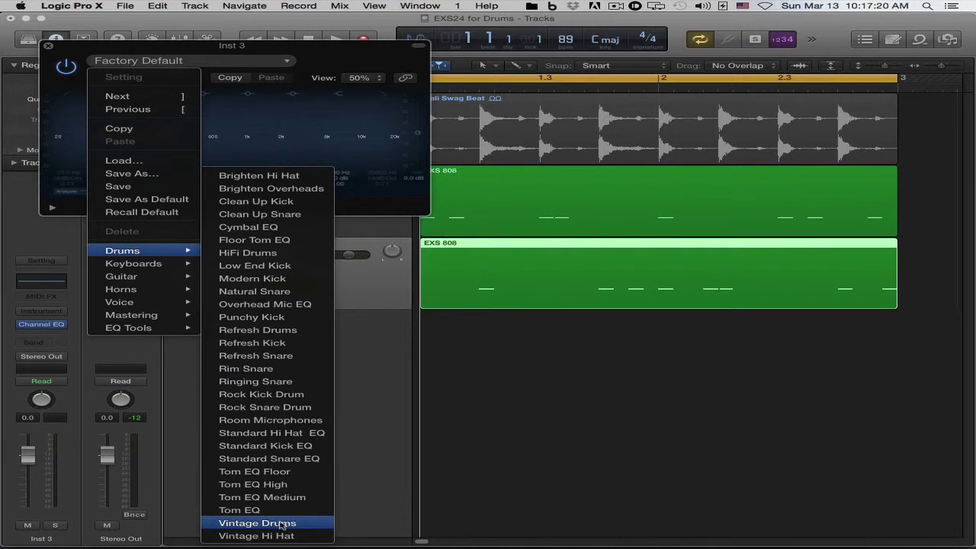
click(290, 459)
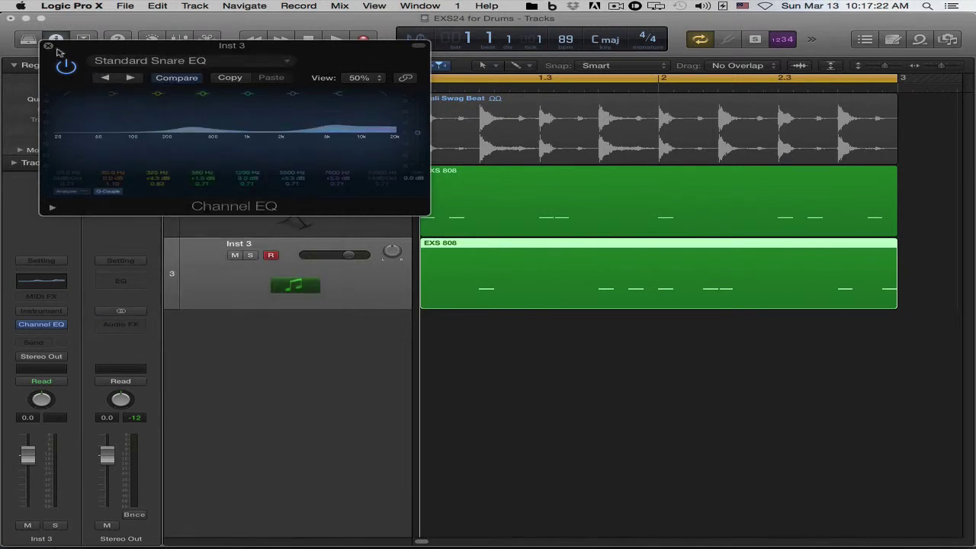
click(48, 45)
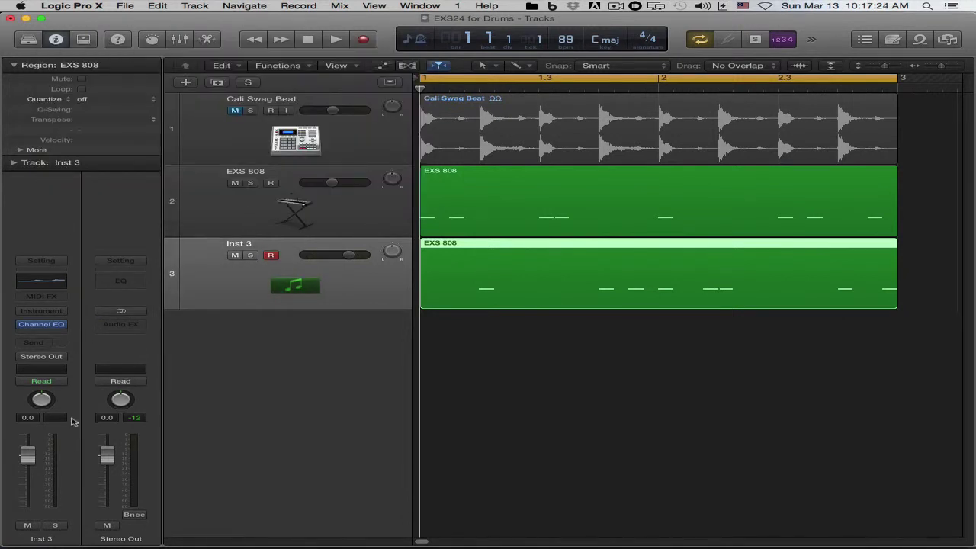
drag(28, 457, 27, 474)
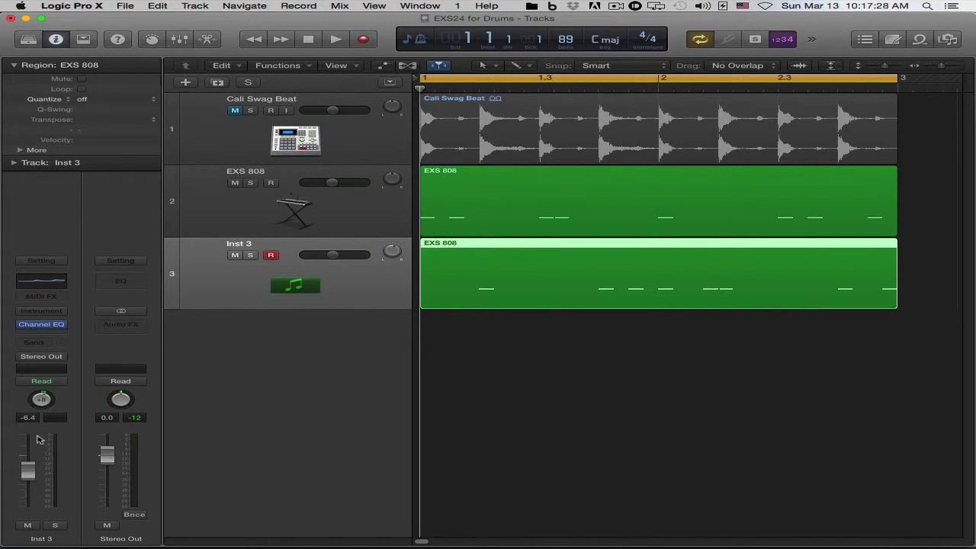
drag(29, 473, 28, 477)
click(340, 222)
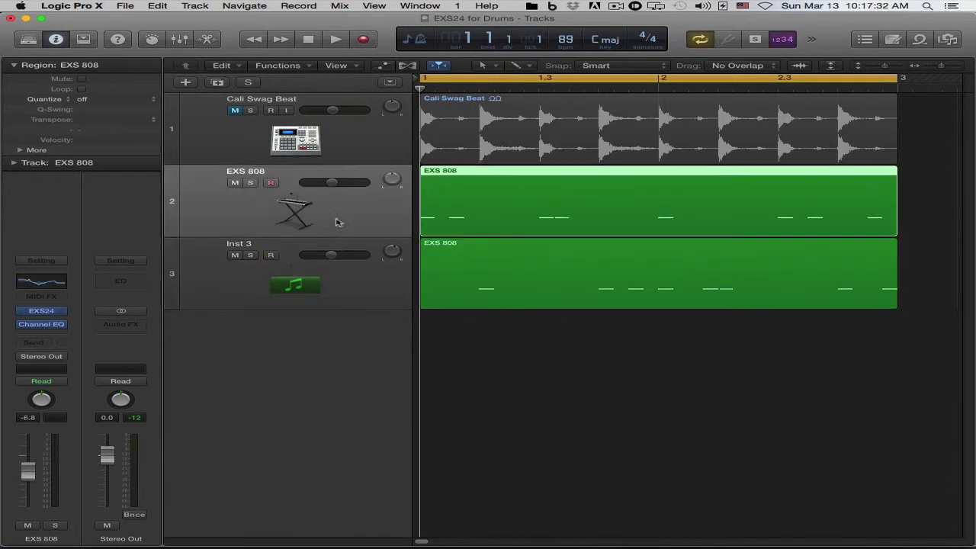
click(366, 281)
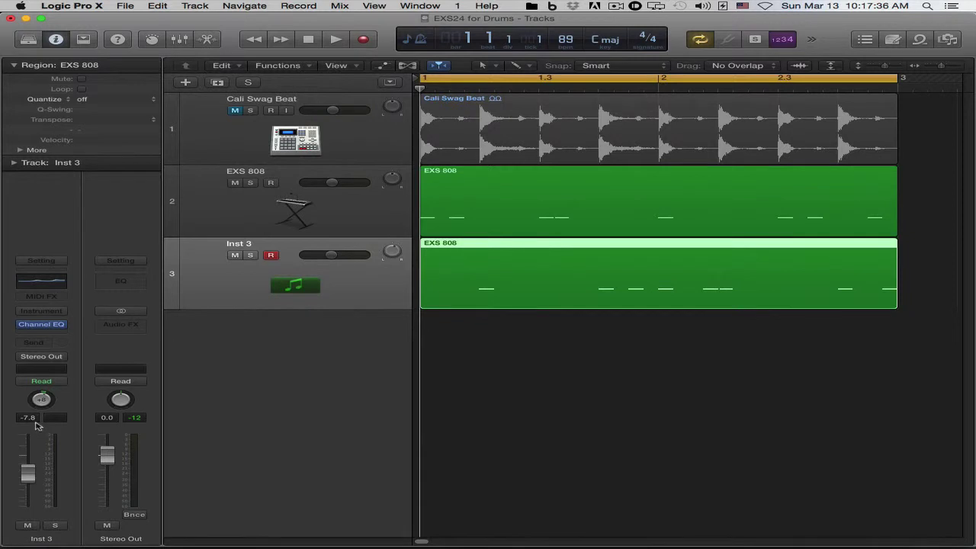
click(382, 225)
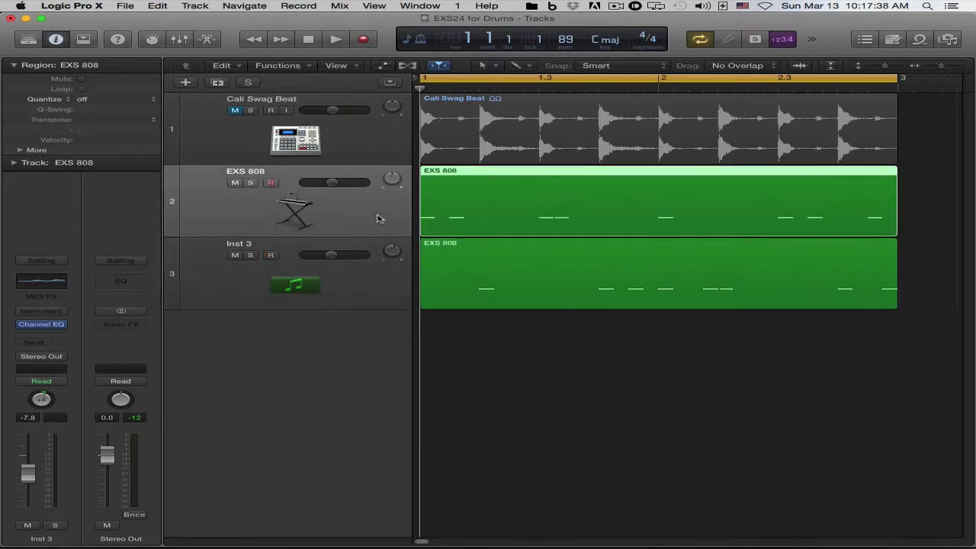
click(363, 269)
click(508, 342)
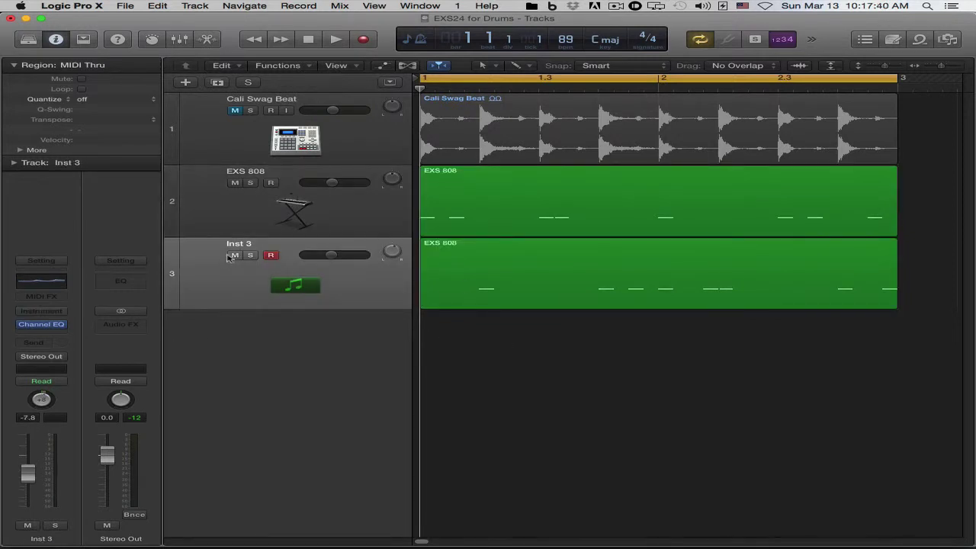
click(234, 183)
Step: Unmute and solo EXS 808, switch on Inst 3's Standard Snare EQ and mute Inst 3
key(space)
key(space)
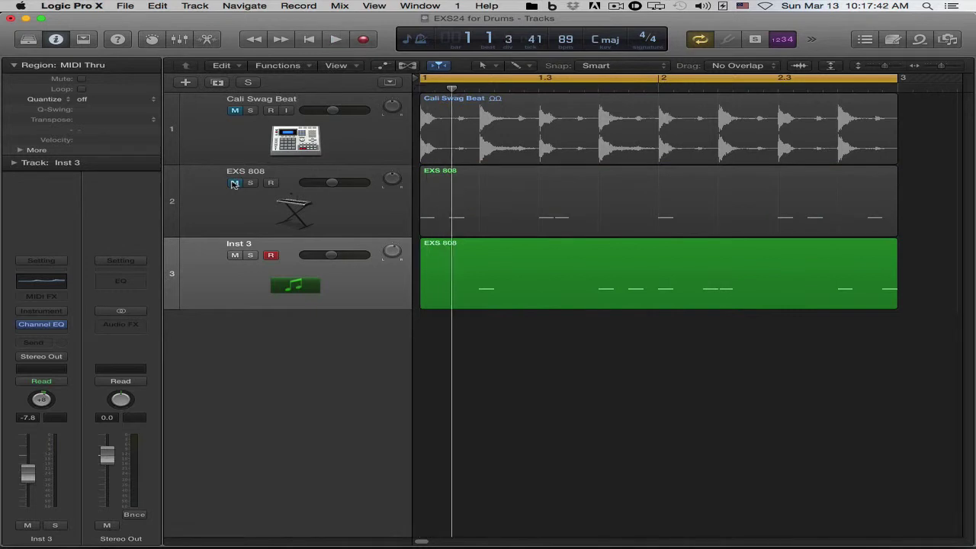
click(235, 183)
click(250, 183)
key(space)
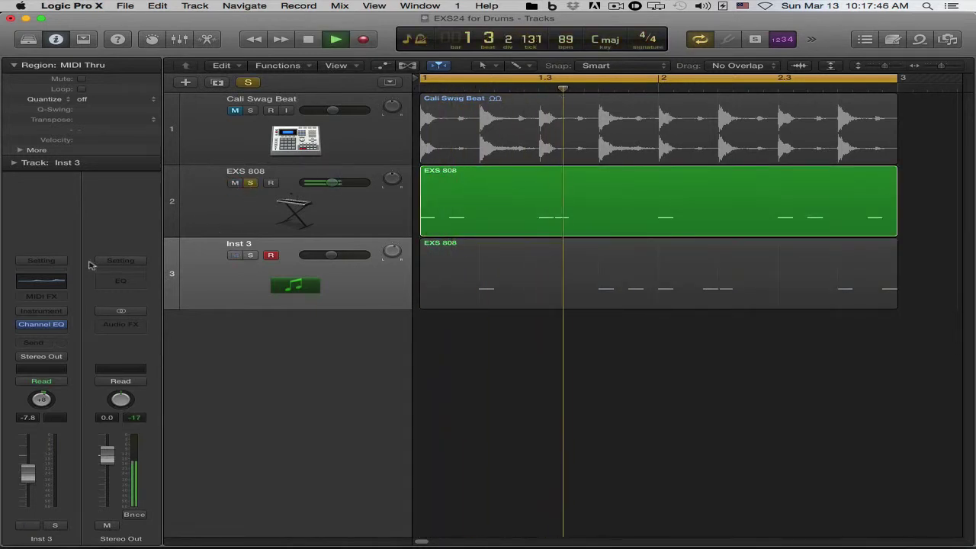
click(41, 281)
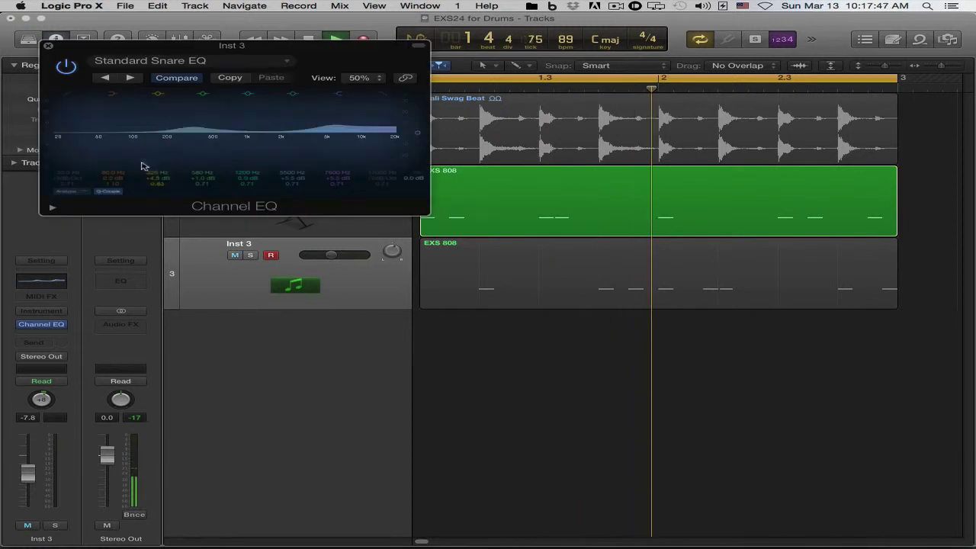
click(66, 66)
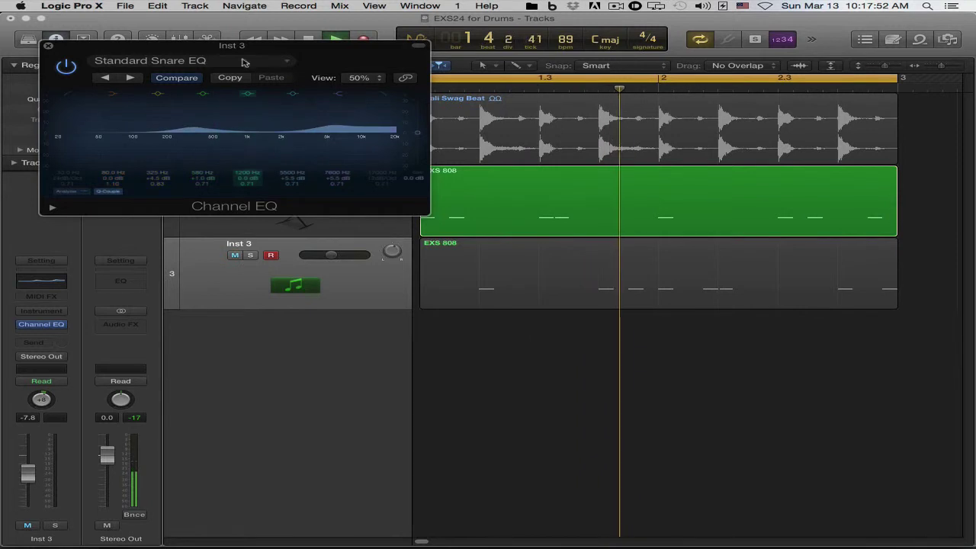
key(ctrl+m)
click(47, 46)
key(Up)
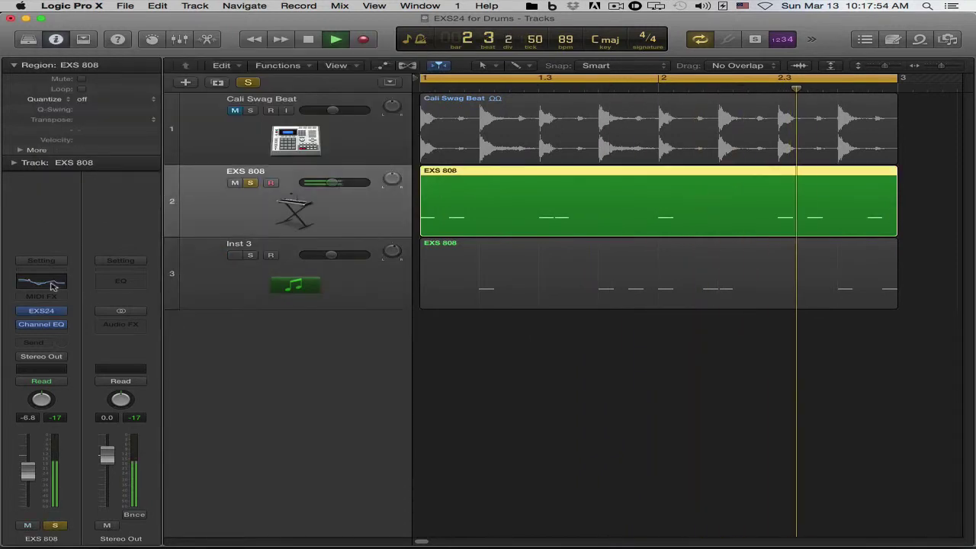
Step: Bypass and re-enable the Low End Kick EQ on EXS 808 to compare the sound
click(46, 281)
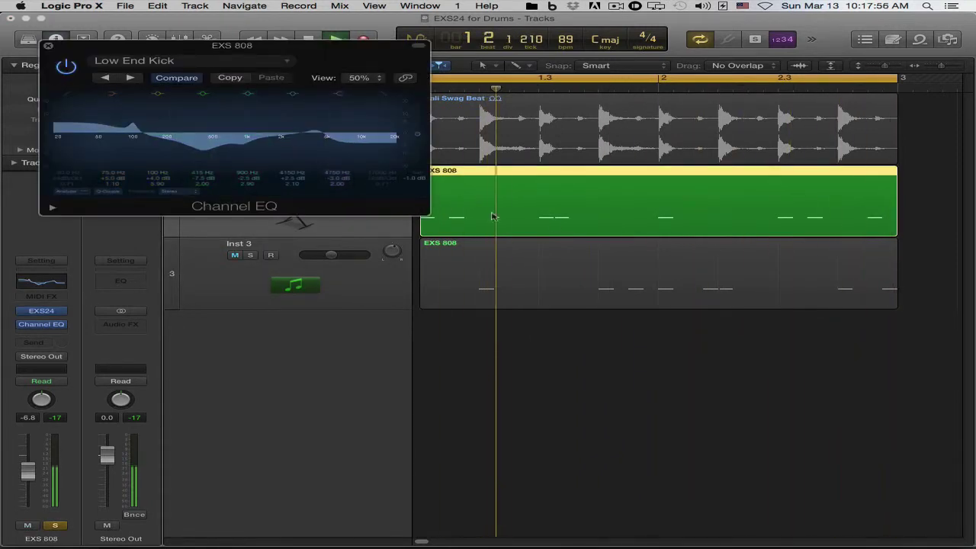
click(65, 67)
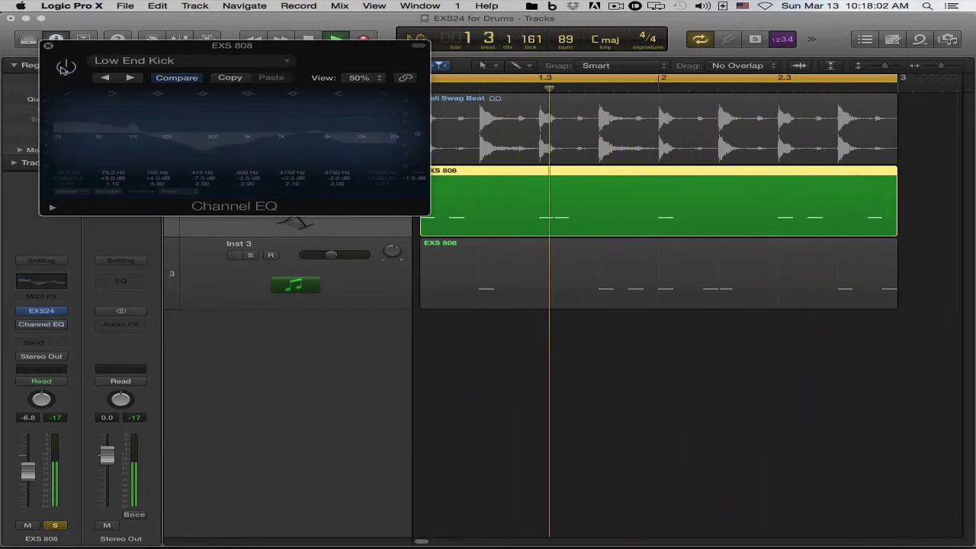
click(67, 67)
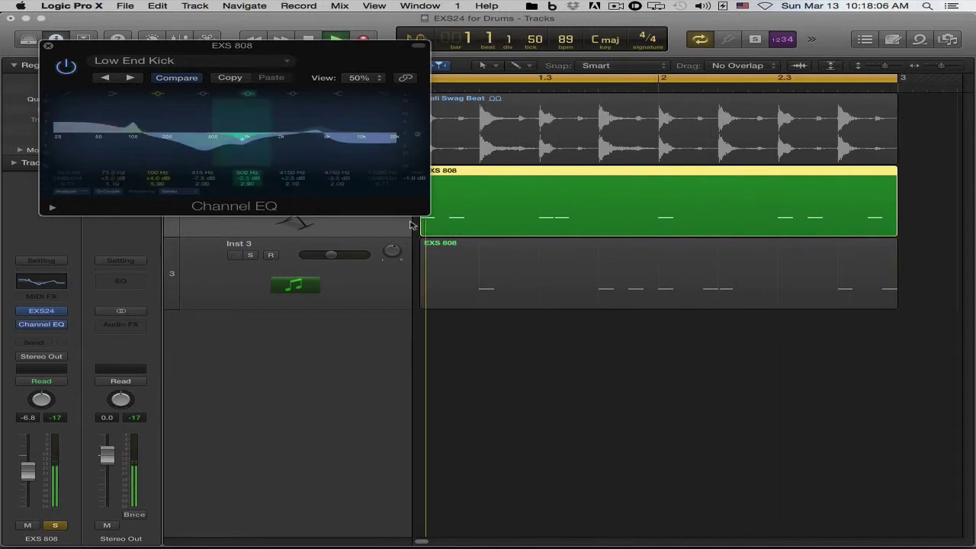
click(47, 45)
Step: Unsolo EXS 808, solo Inst 3 and play it back with its Channel EQ shown
click(351, 294)
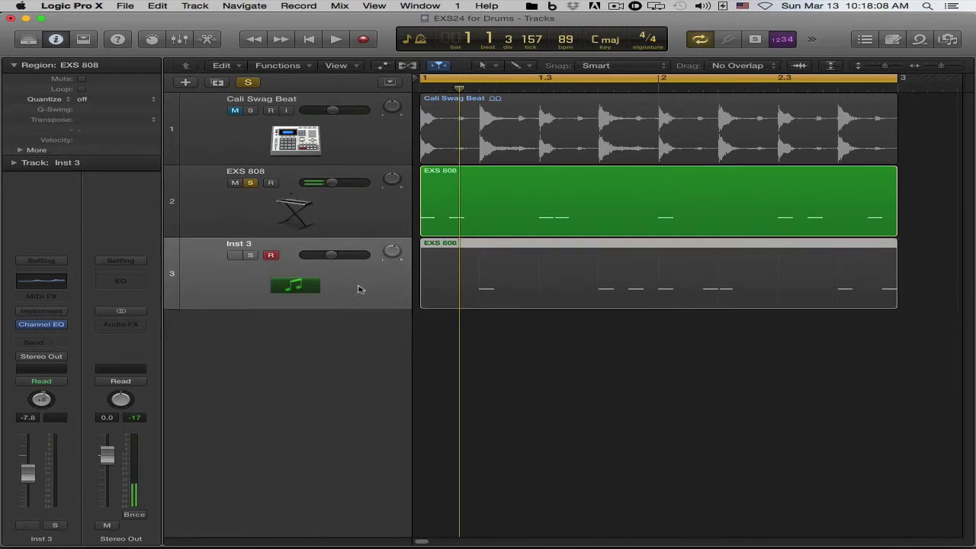
click(251, 183)
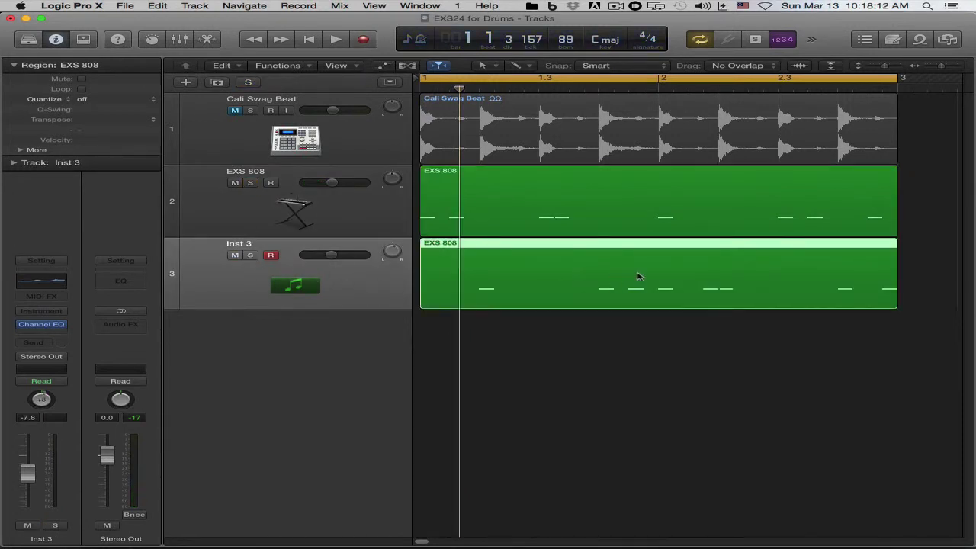
click(250, 255)
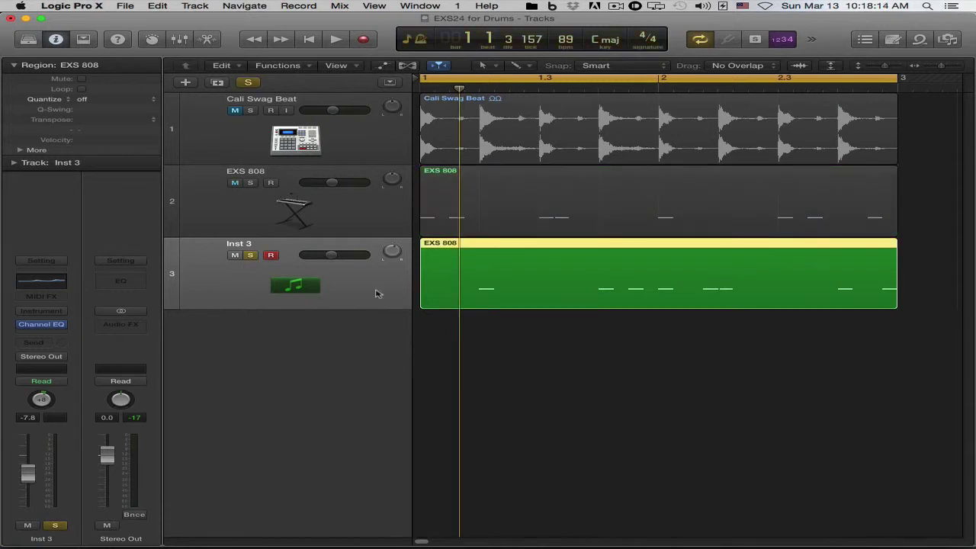
key(space)
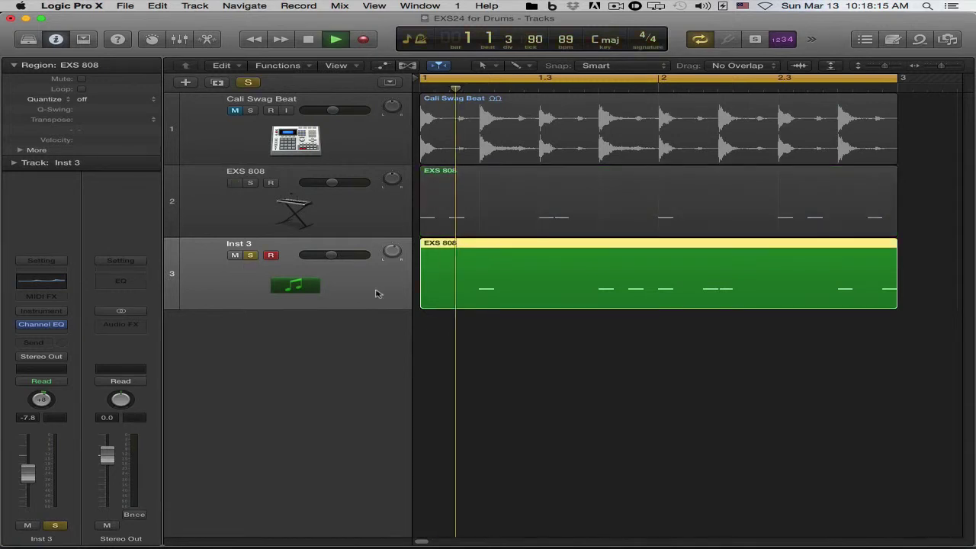
click(42, 283)
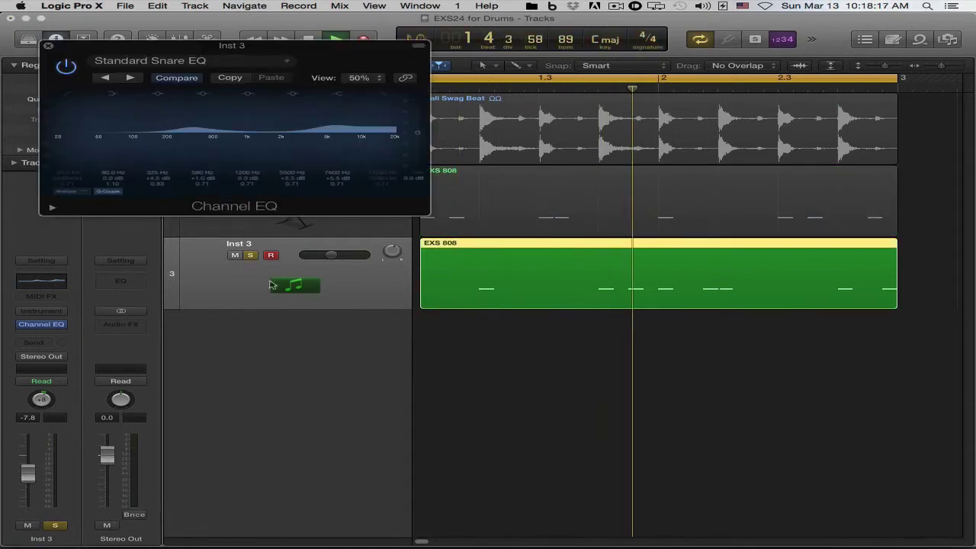
Step: Clear the Inst 3 track name and open its region in the Piano Roll
click(364, 282)
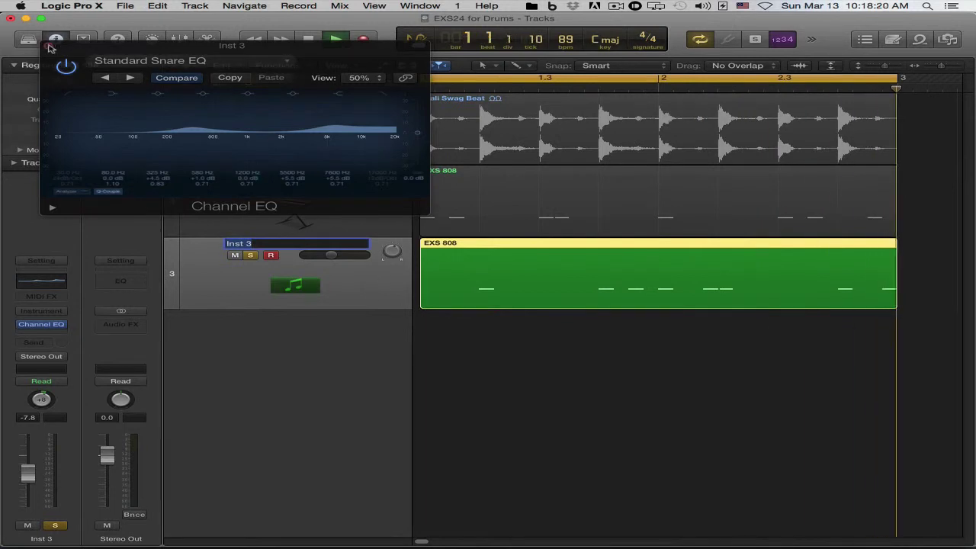
key(BackSpace)
key(Return)
key(space)
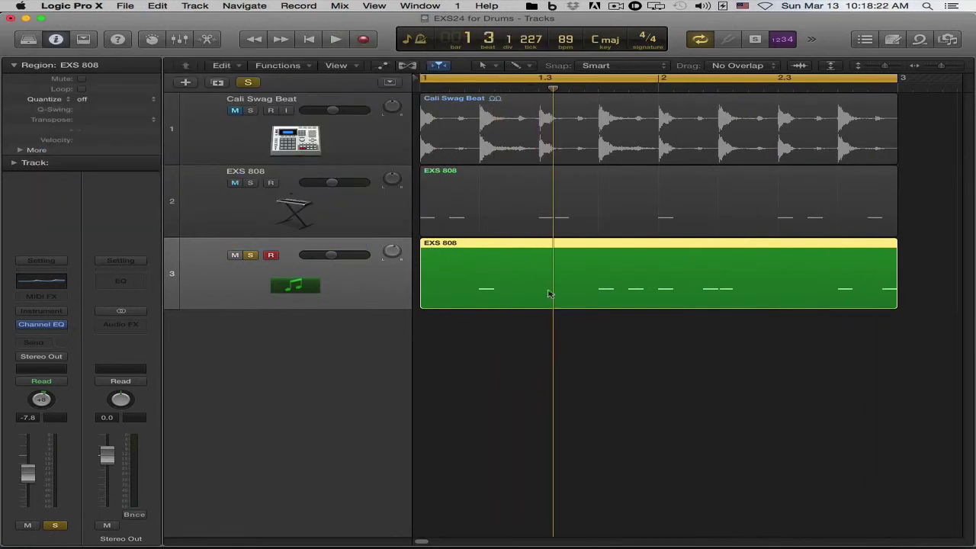
double_click(539, 285)
click(357, 486)
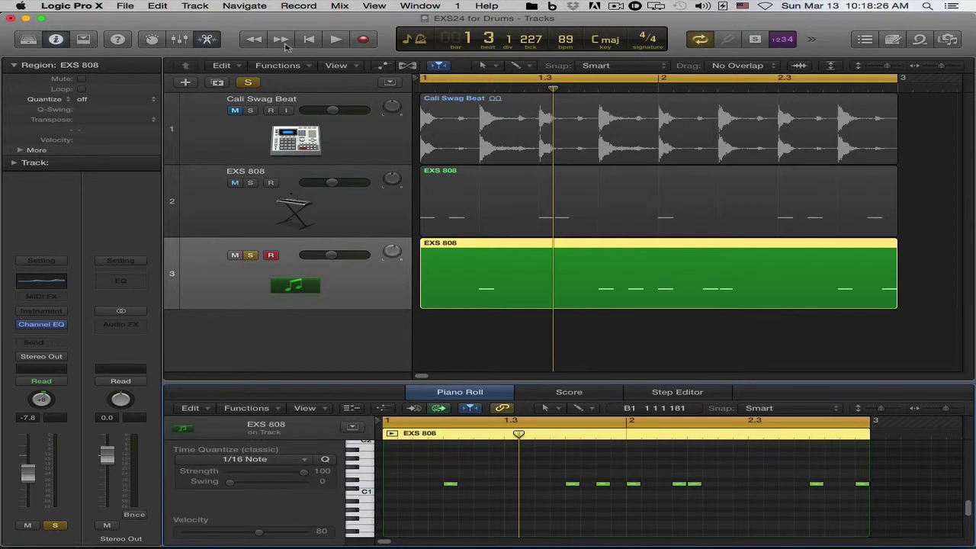
Step: Close the Piano Roll and add a new EXS 808 track with the same settings
click(207, 39)
click(387, 214)
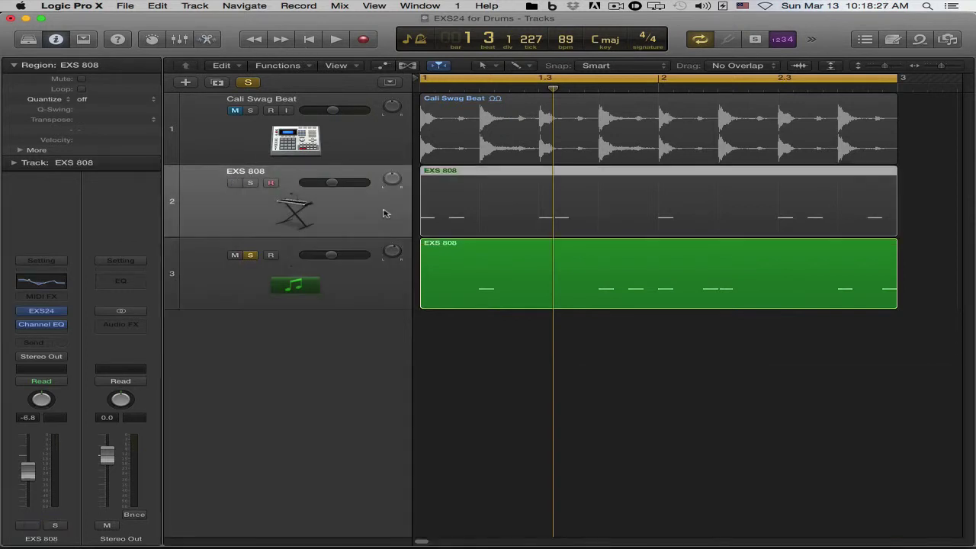
click(218, 83)
Step: Move the bottom track's EXS 808 region up onto the new track 3
click(353, 349)
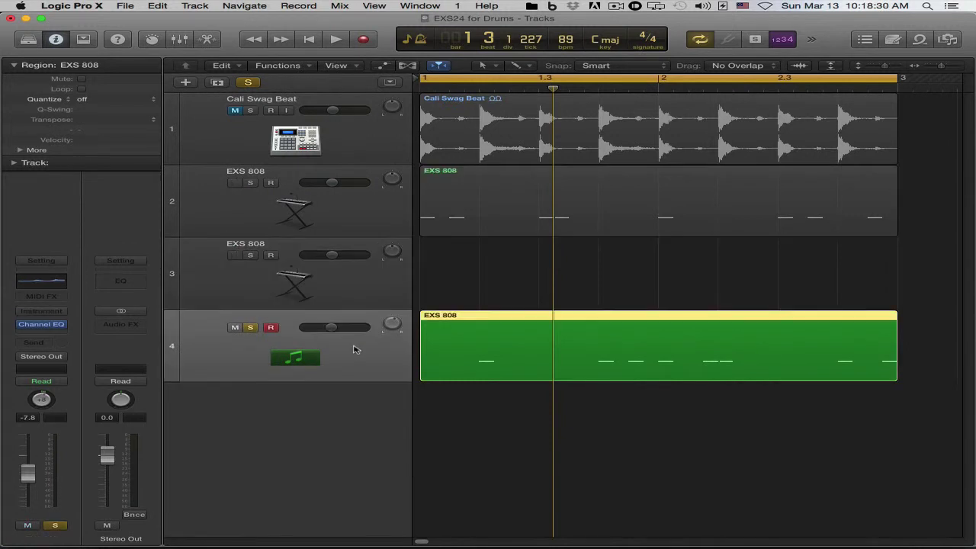
key(Delete)
key(super+z)
key(Delete)
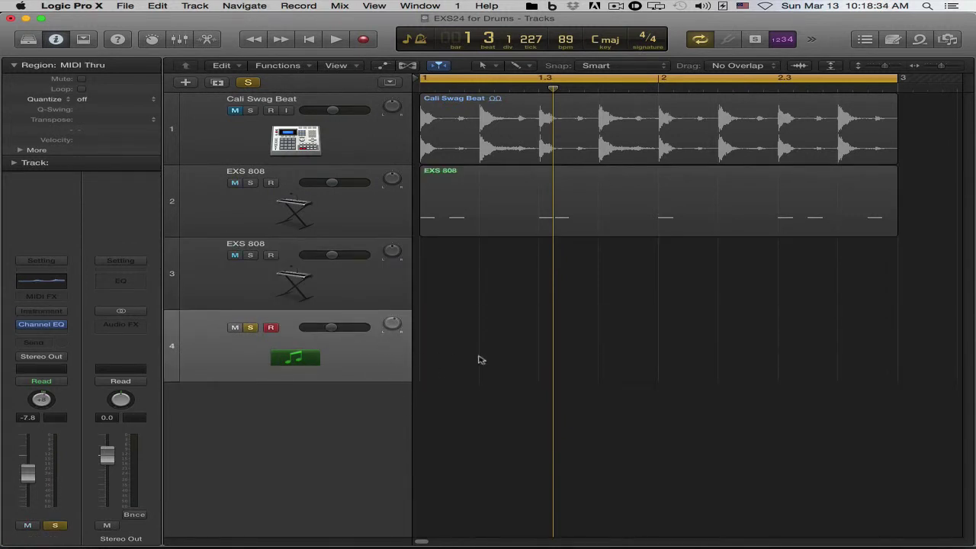
key(super+z)
drag(516, 344, 514, 278)
Step: Remove the empty track 4 and solo track 3
click(386, 354)
key(super+BackSpace)
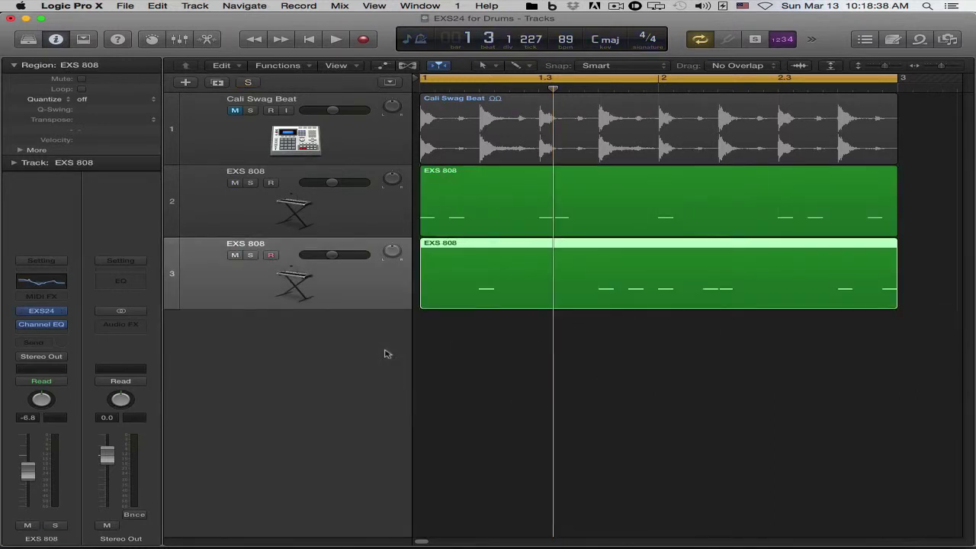
click(250, 254)
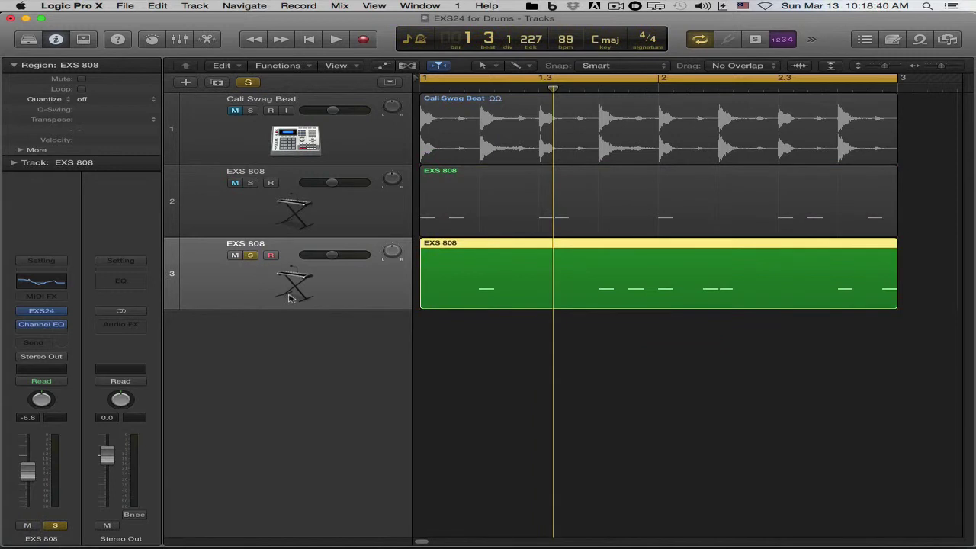
click(42, 282)
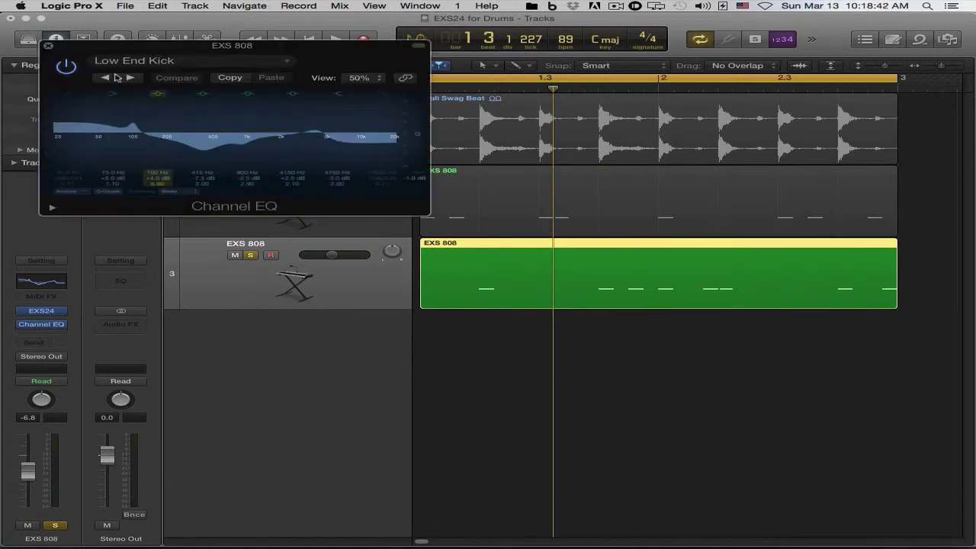
click(48, 47)
click(431, 383)
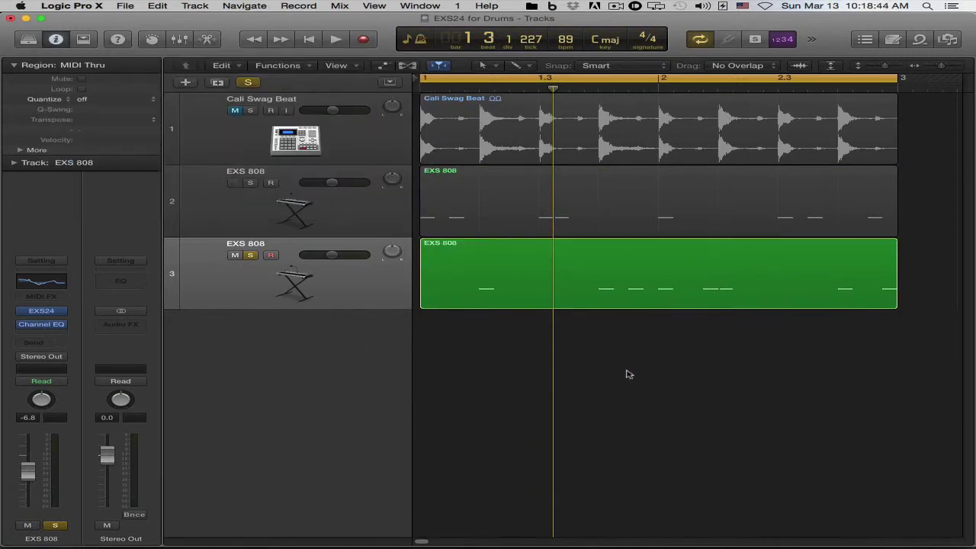
Step: Load the Standard Snare EQ preset into track 3's Channel EQ
click(42, 284)
click(134, 61)
mouse_move(122, 251)
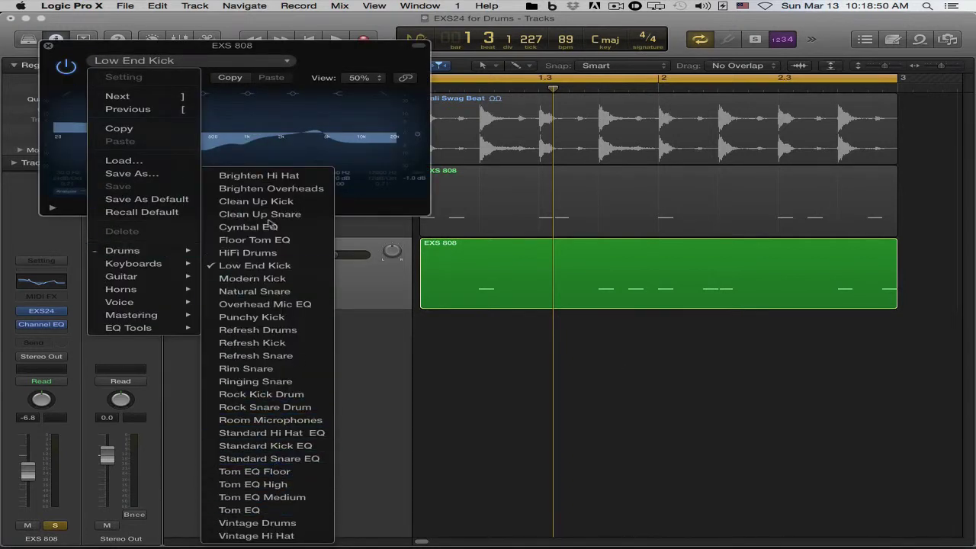
click(268, 458)
click(49, 47)
click(362, 217)
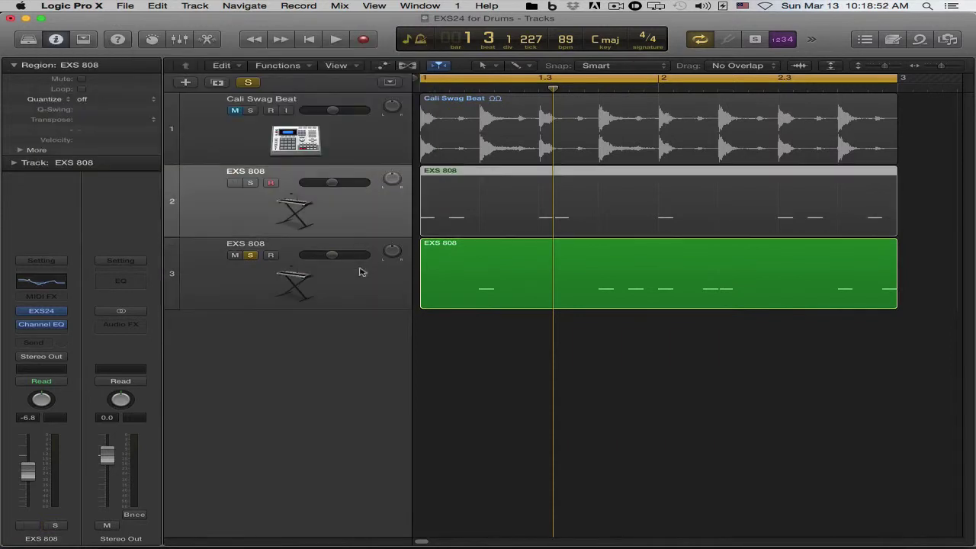
click(362, 284)
Step: Compare the snare EQ bypassed and on during playback, then lower track 3 to -8.4 dB
key(space)
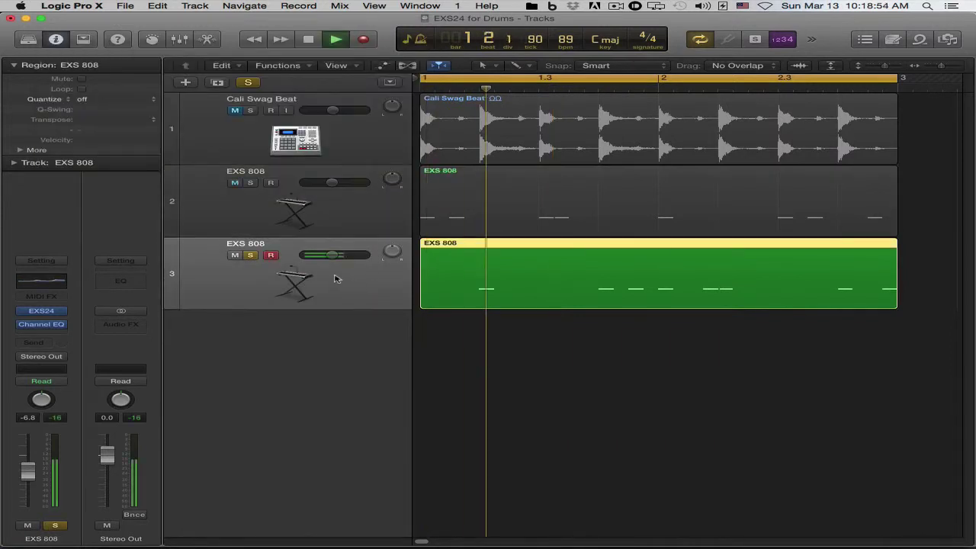
click(42, 281)
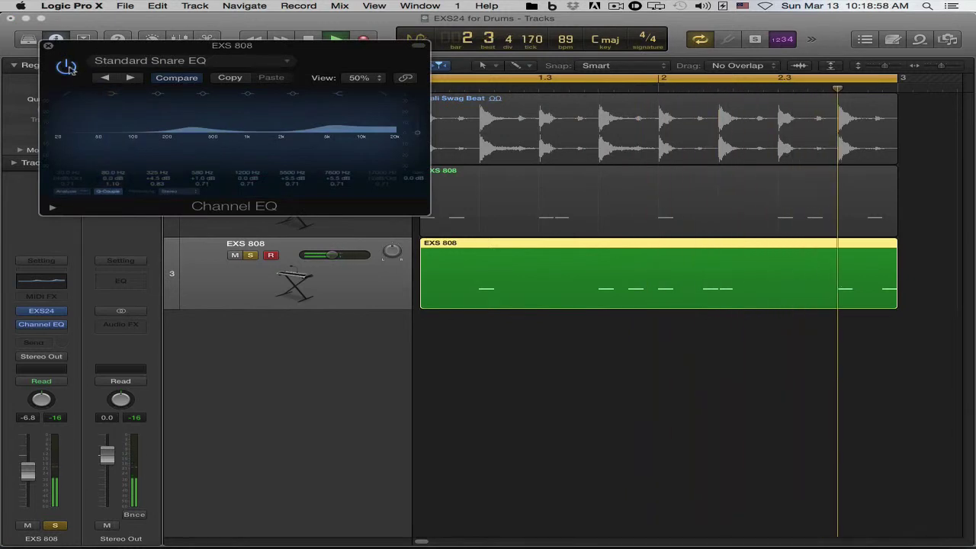
click(67, 67)
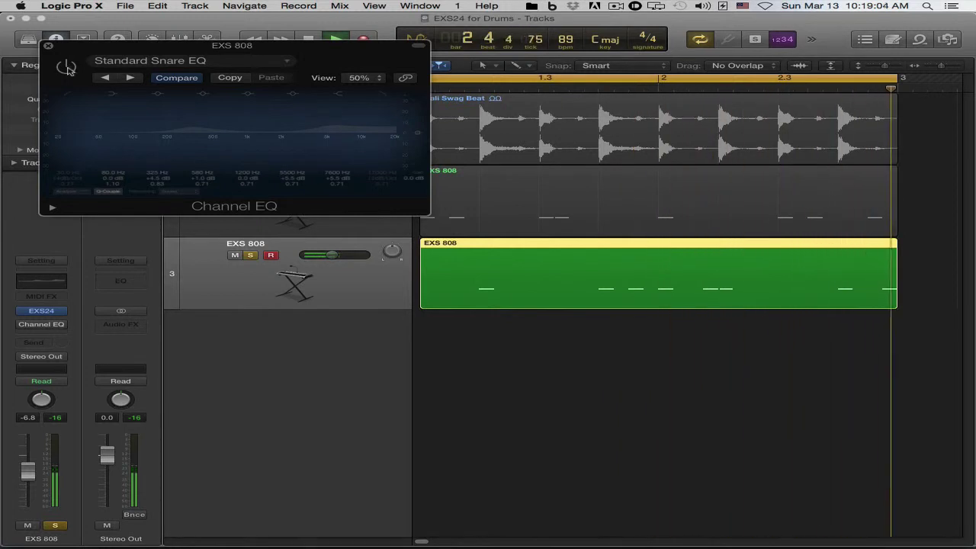
click(66, 67)
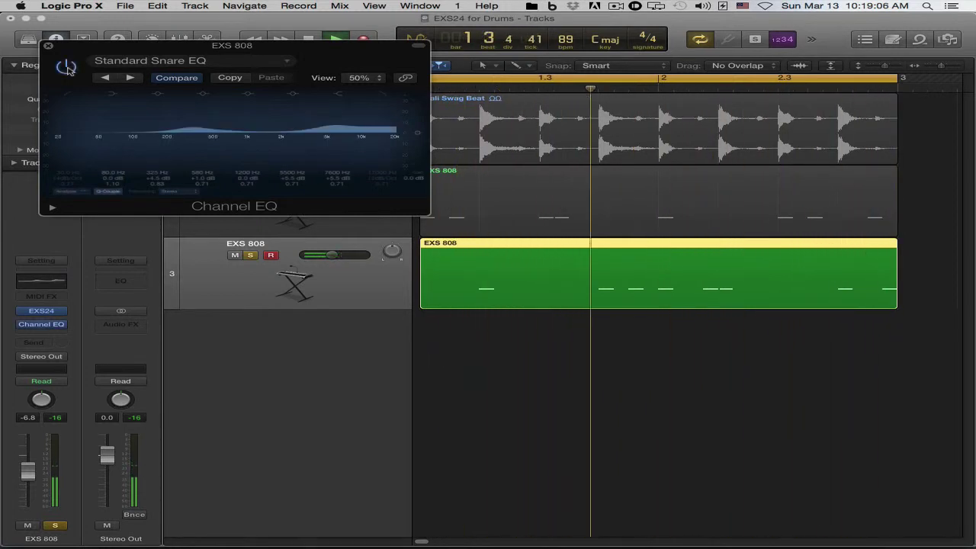
click(42, 400)
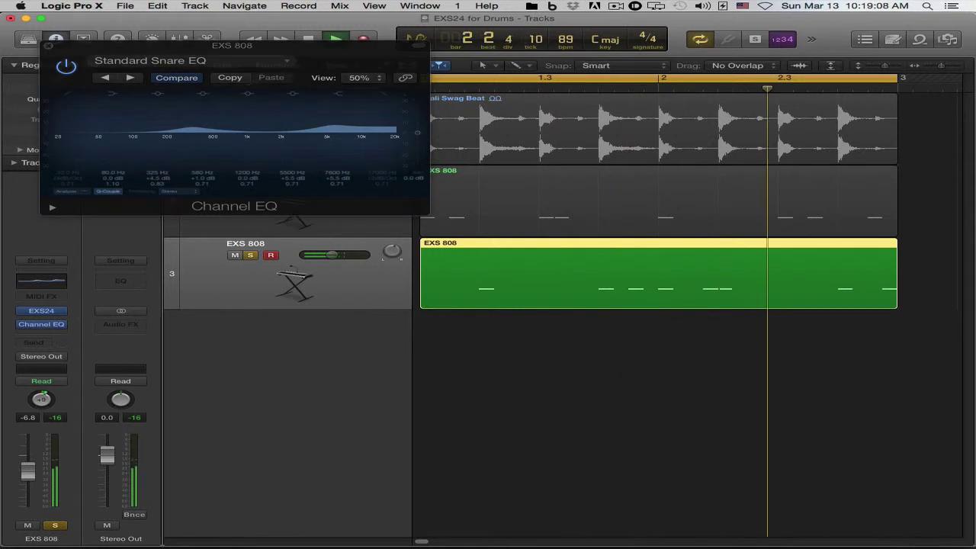
drag(27, 463, 27, 468)
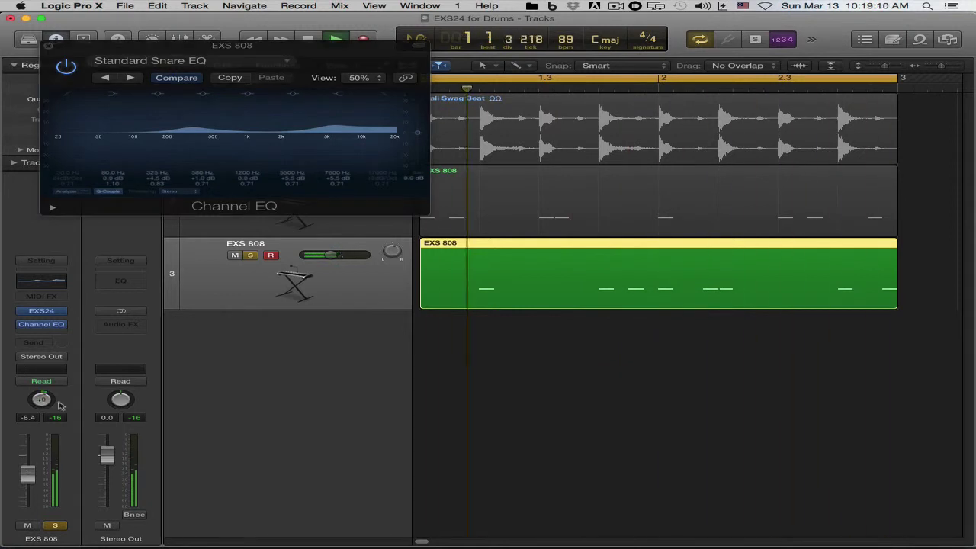
click(49, 48)
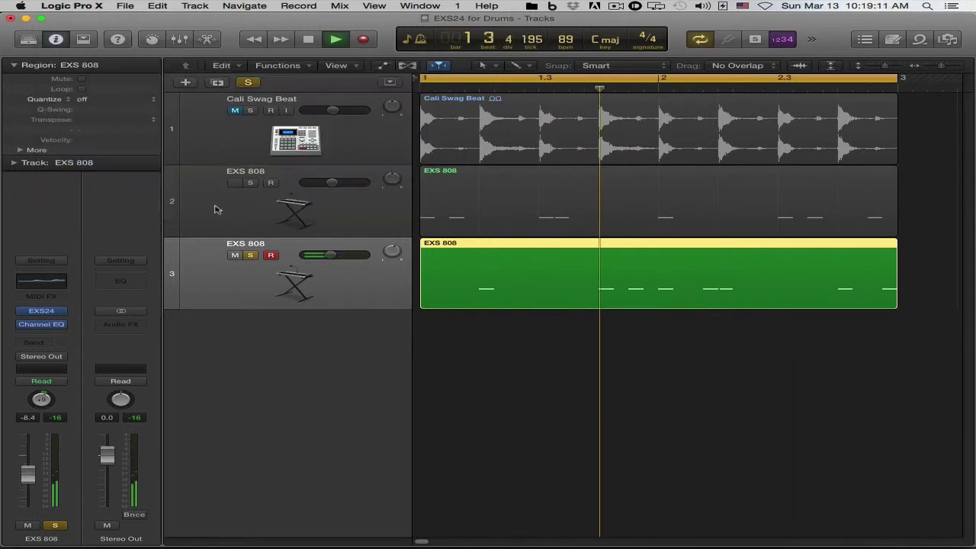
Step: Unsolo track 3, stop playback at bar 1 and select the Cali Swag Beat track
click(251, 255)
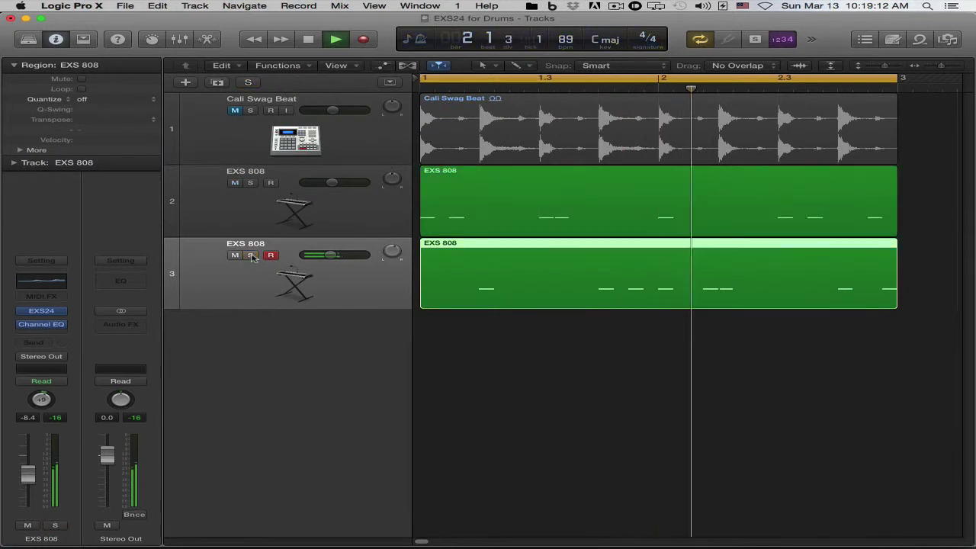
key(space)
click(599, 326)
key(Return)
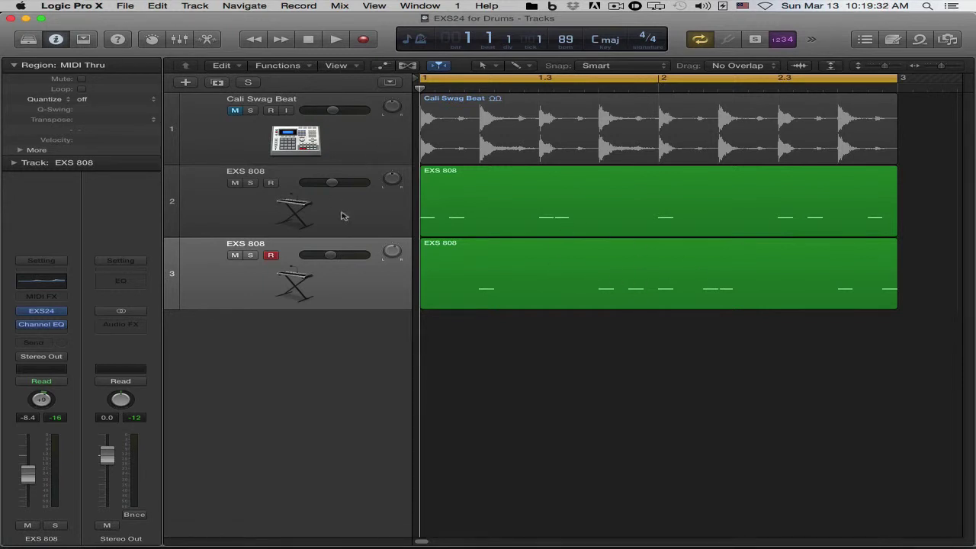
click(351, 153)
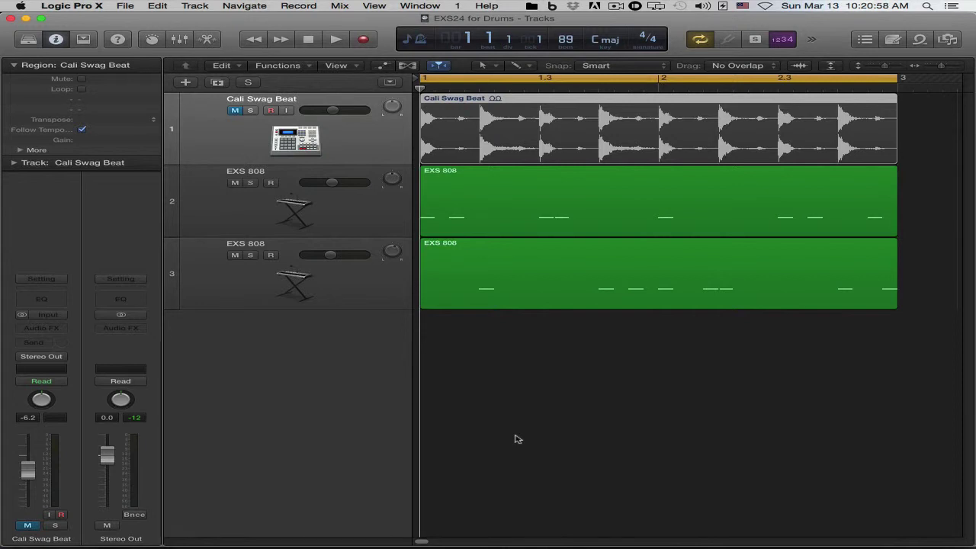
click(58, 279)
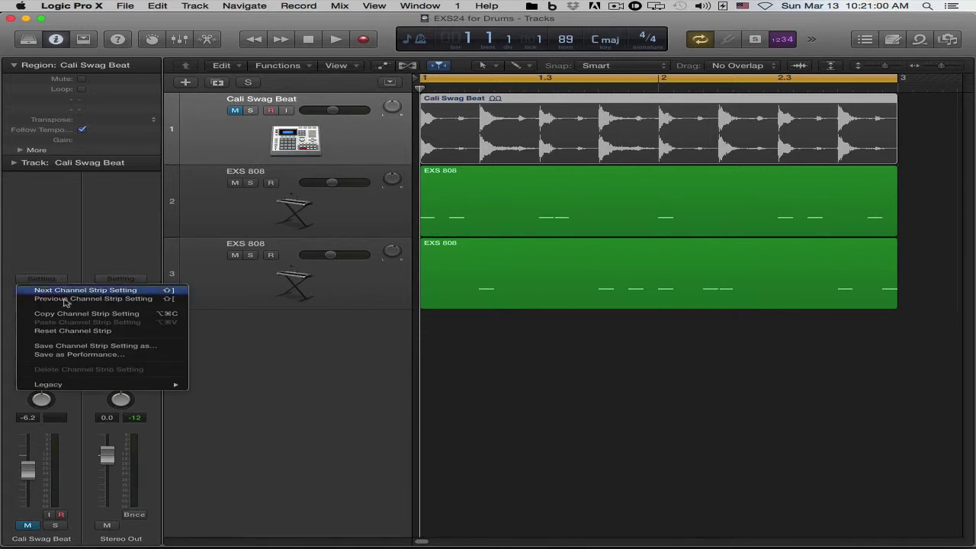
click(681, 353)
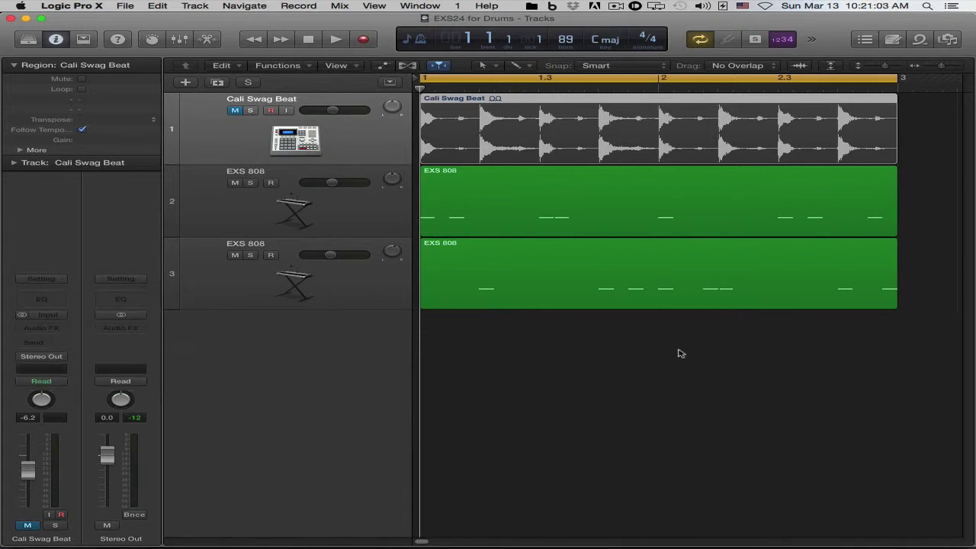
click(362, 221)
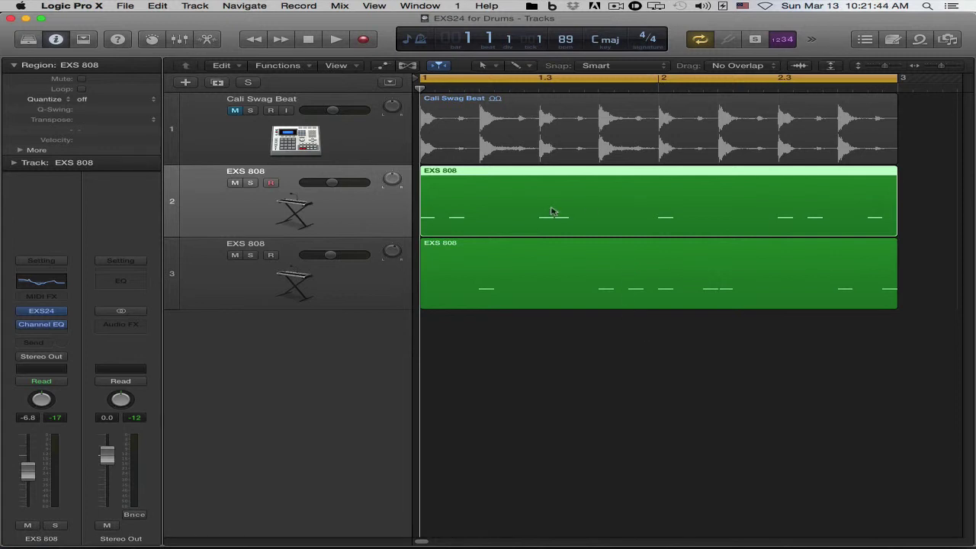
Step: Clear the selection and drag-select both EXS 808 drum-pattern regions so the inspector shows 2 selected
click(696, 354)
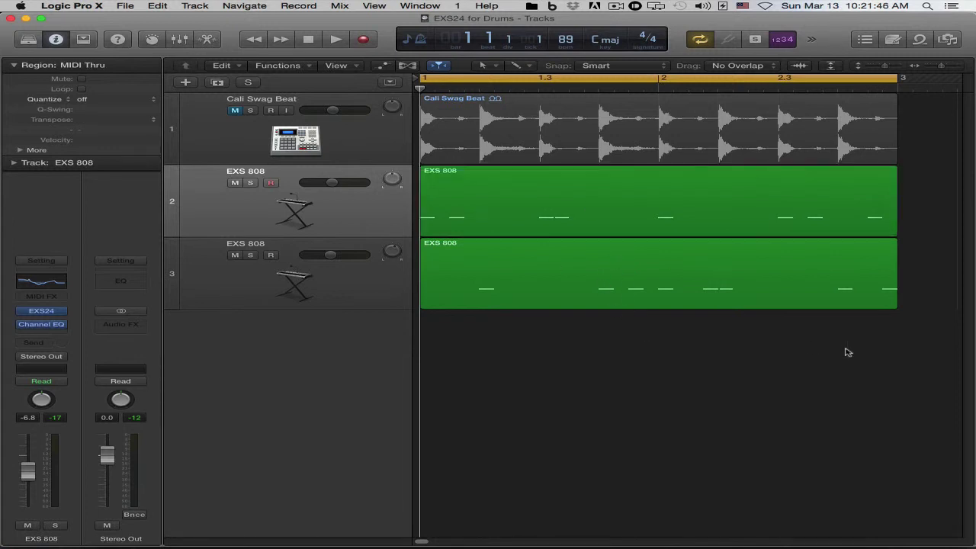
drag(868, 359, 429, 193)
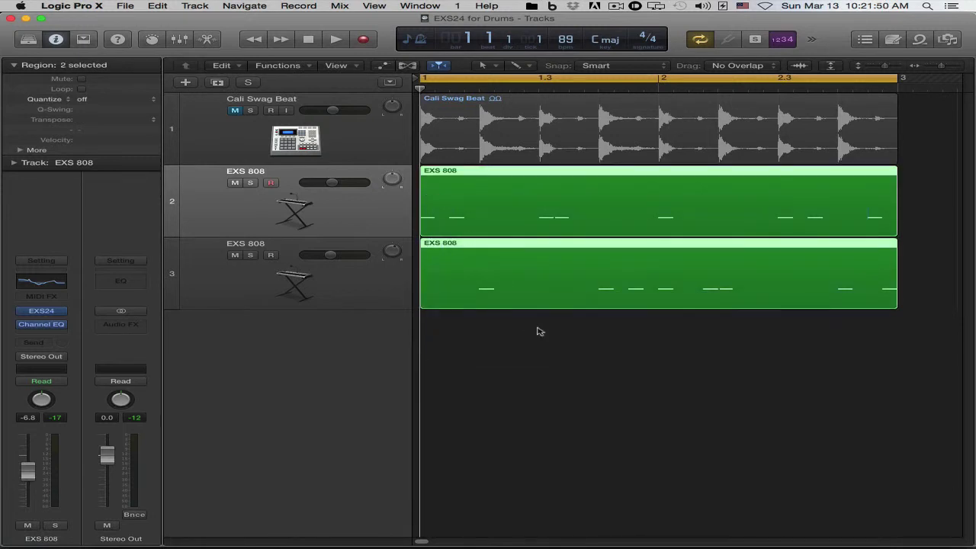
click(608, 342)
drag(847, 364, 562, 220)
click(717, 398)
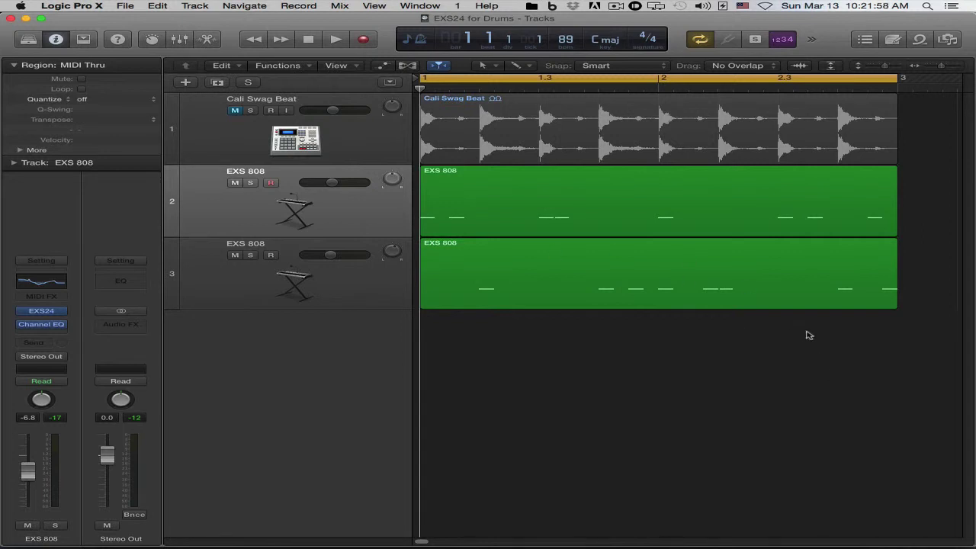
drag(828, 361, 552, 189)
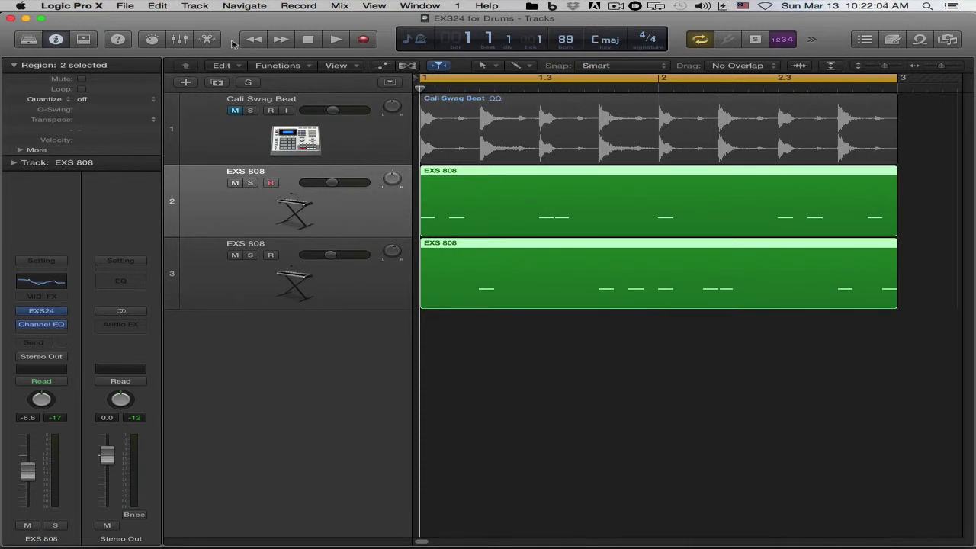
Step: Bounce the two selected regions in place via File > Bounce, onto a new track named 'Drums'
click(126, 6)
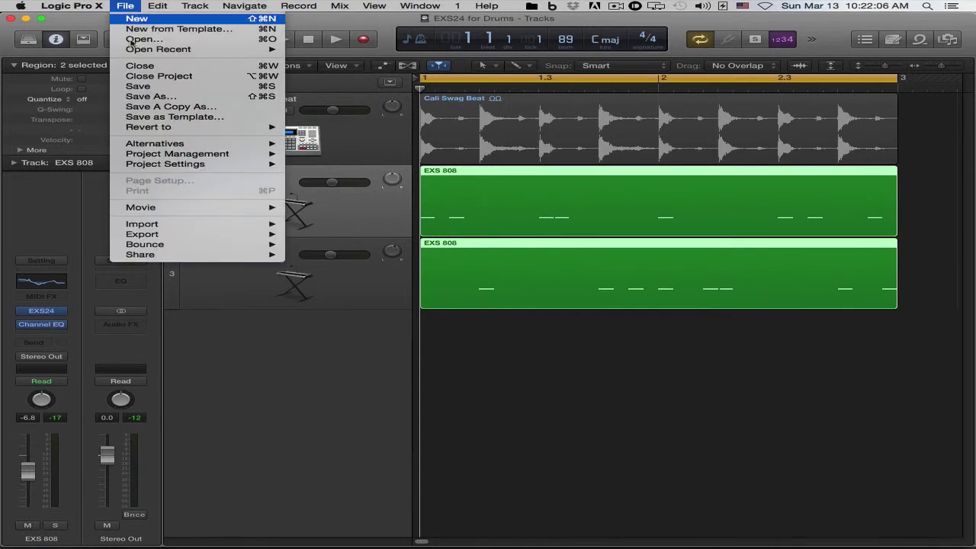
mouse_move(186, 244)
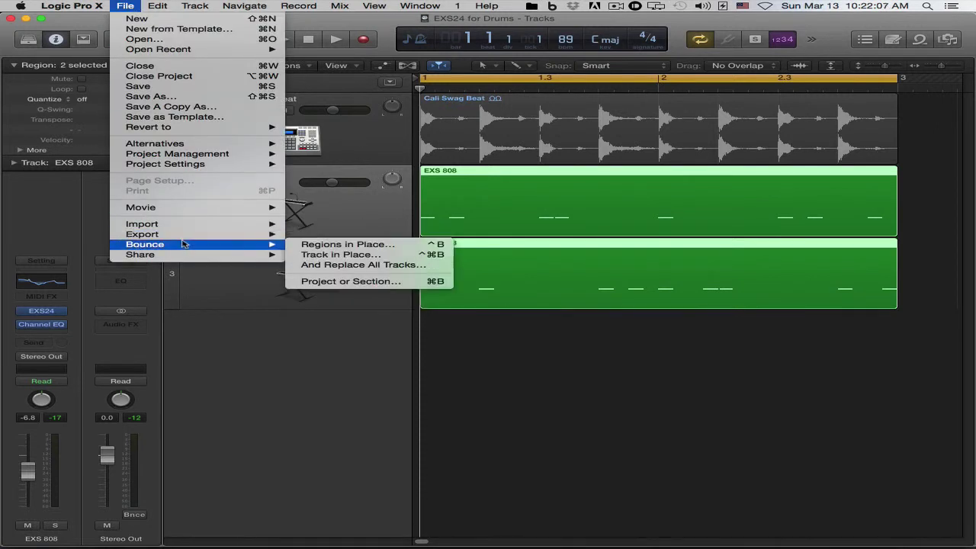
click(412, 245)
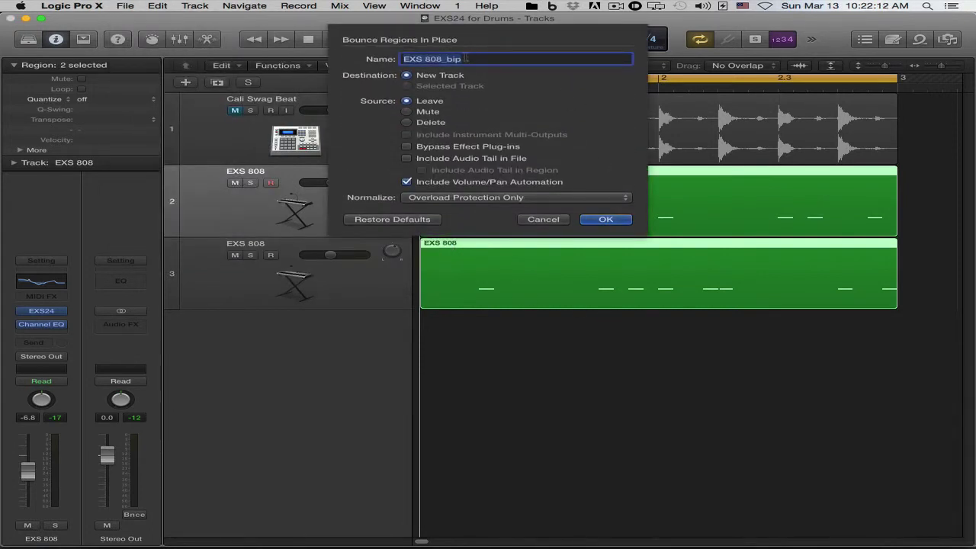
text(Dru)
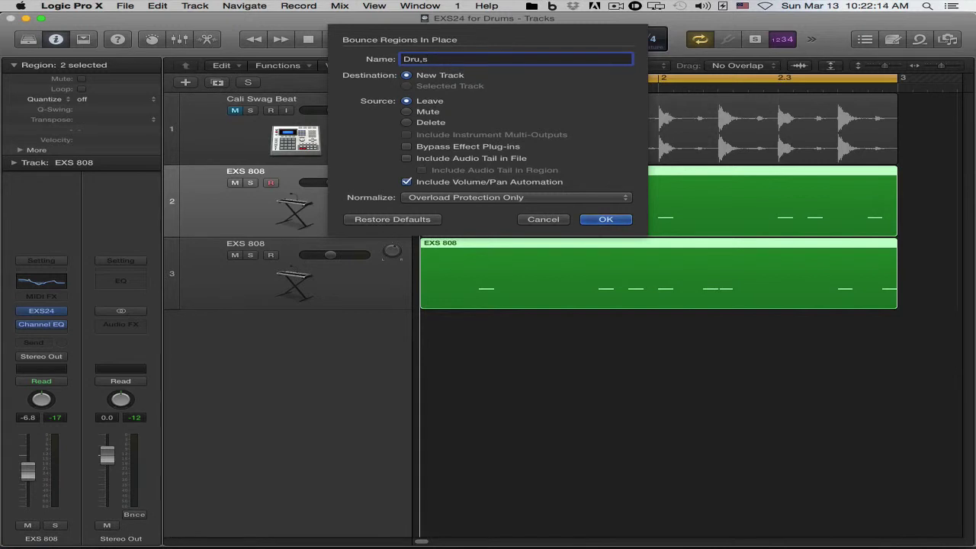
text(ms)
click(607, 220)
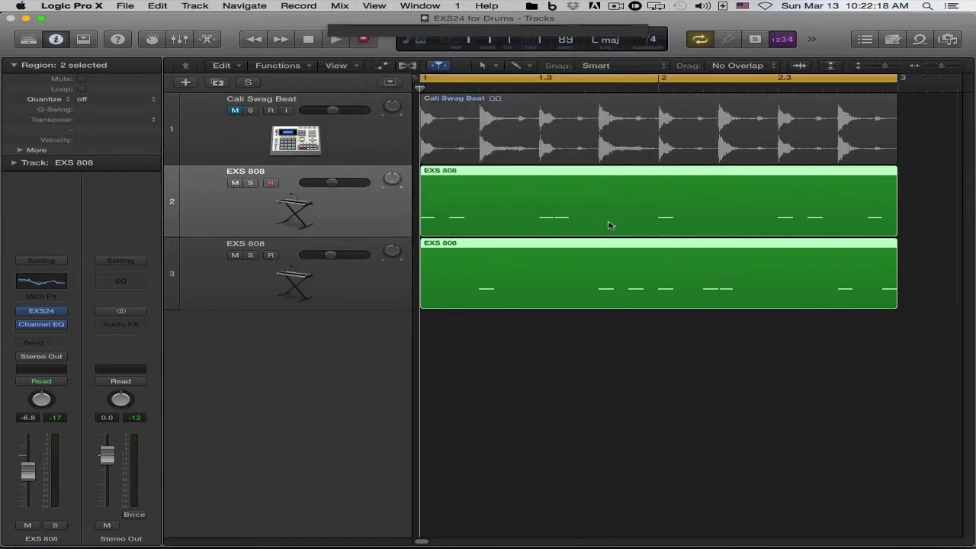
Step: Move the Drums track to slot 4 below the EXS 808 tracks, then solo and play its bounced region
drag(374, 287, 464, 403)
click(518, 346)
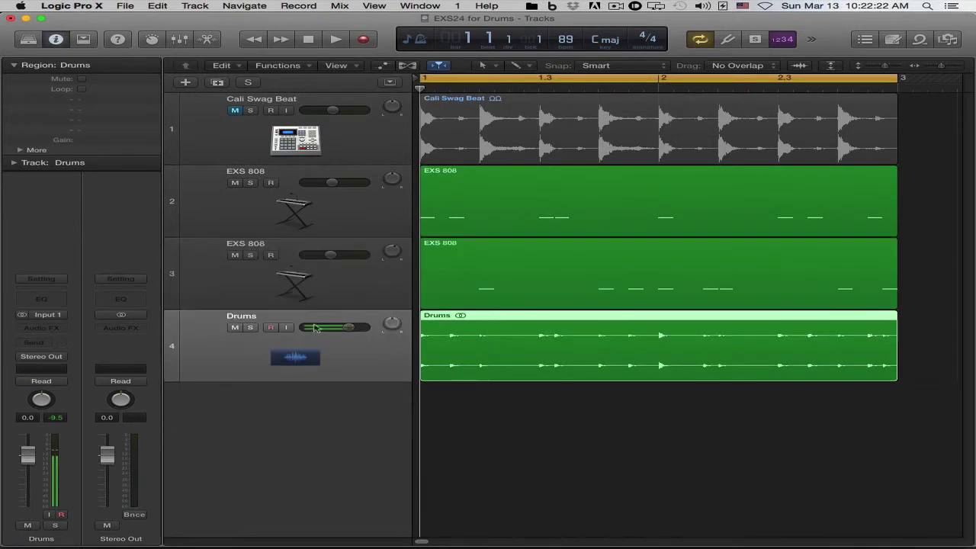
click(250, 328)
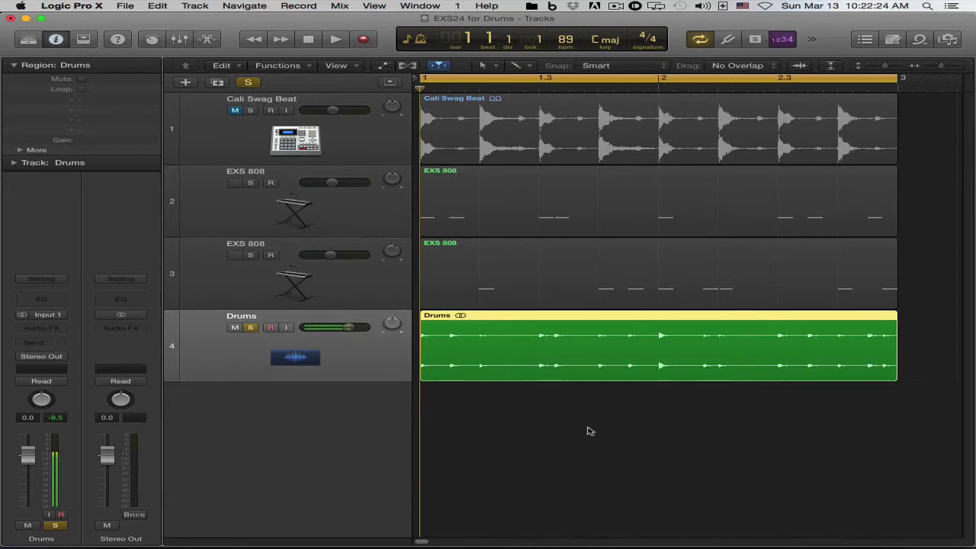
key(space)
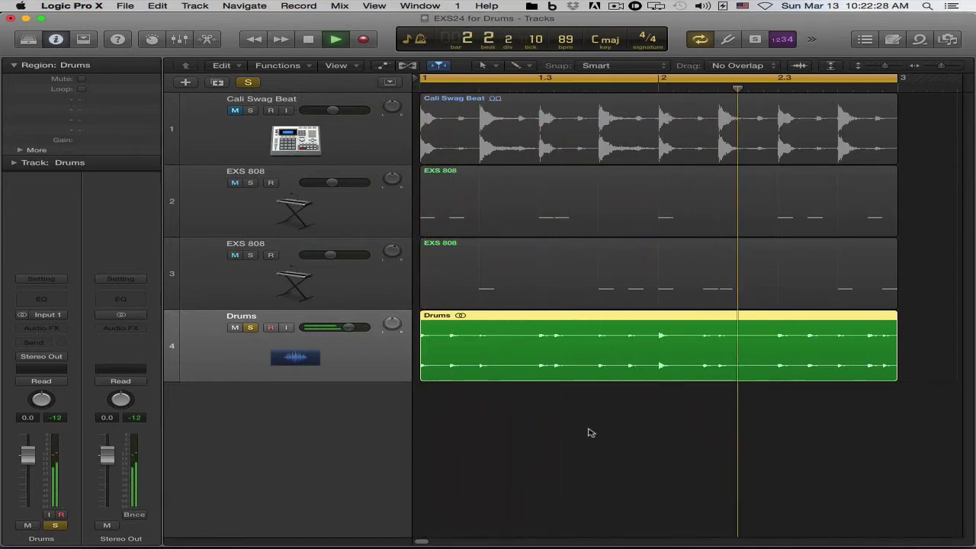
key(space)
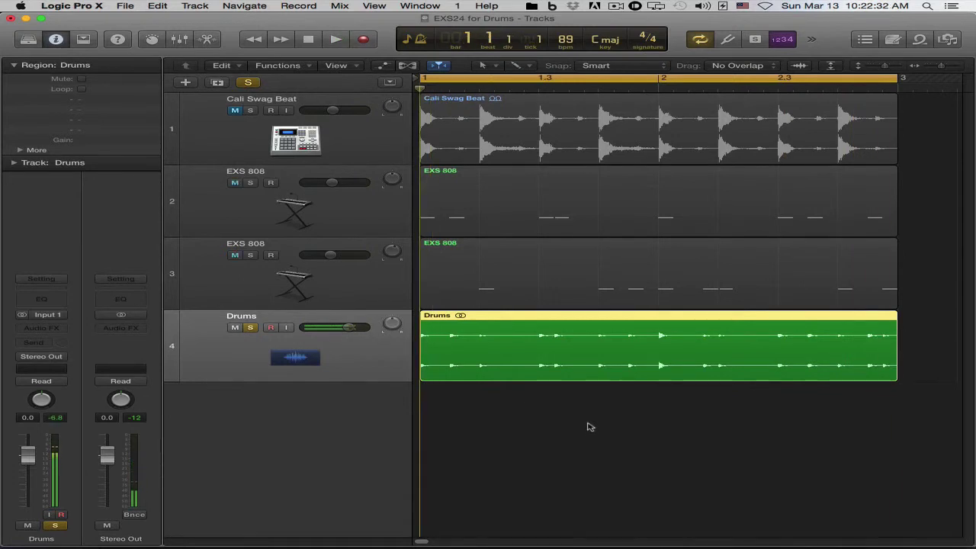
click(589, 426)
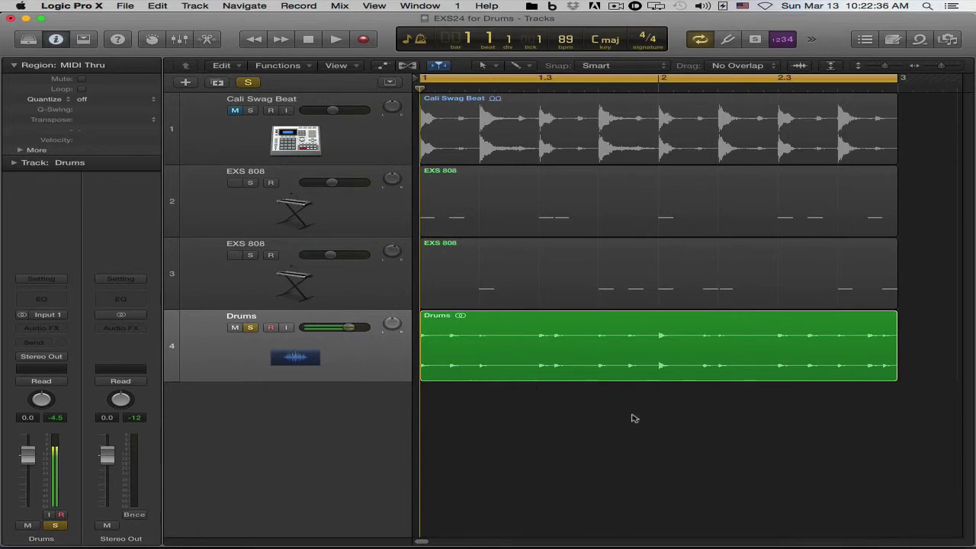
click(624, 371)
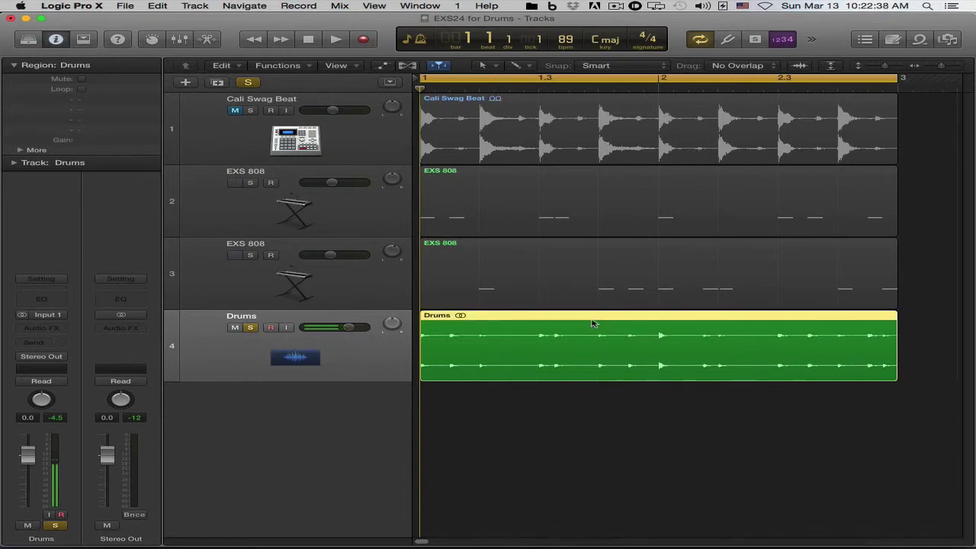
Step: Close the Drums region's context menu without choosing anything, then turn off the Drums track's Solo button
right_click(593, 323)
mouse_move(683, 434)
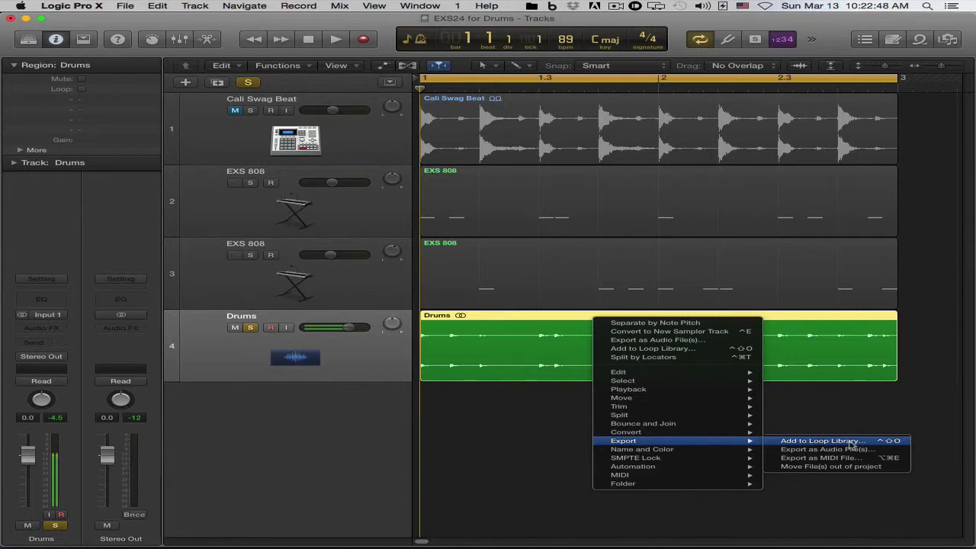
click(488, 438)
click(250, 327)
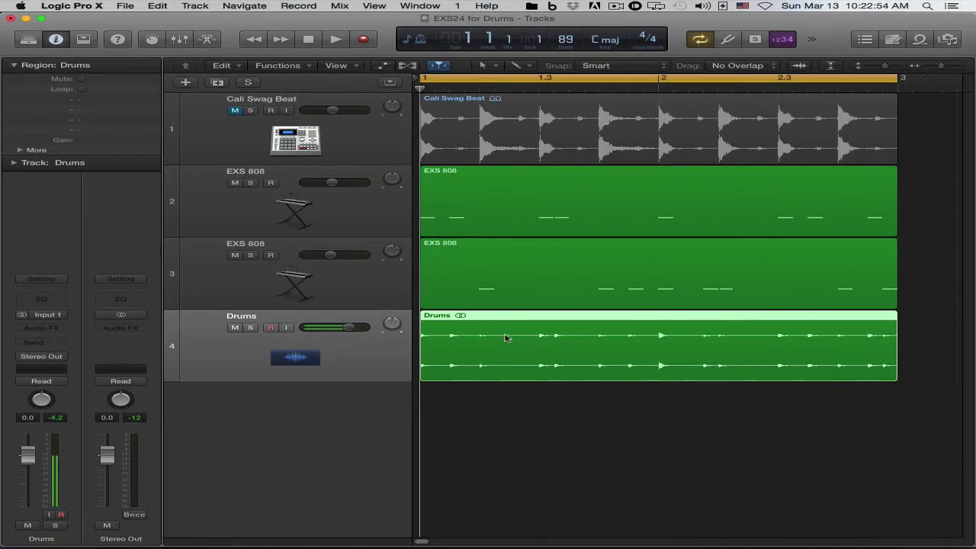
click(583, 406)
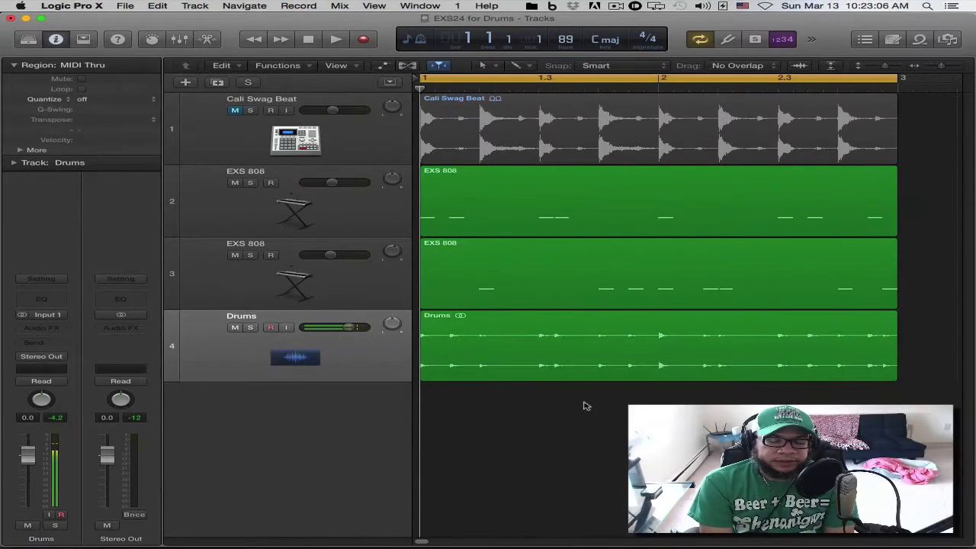